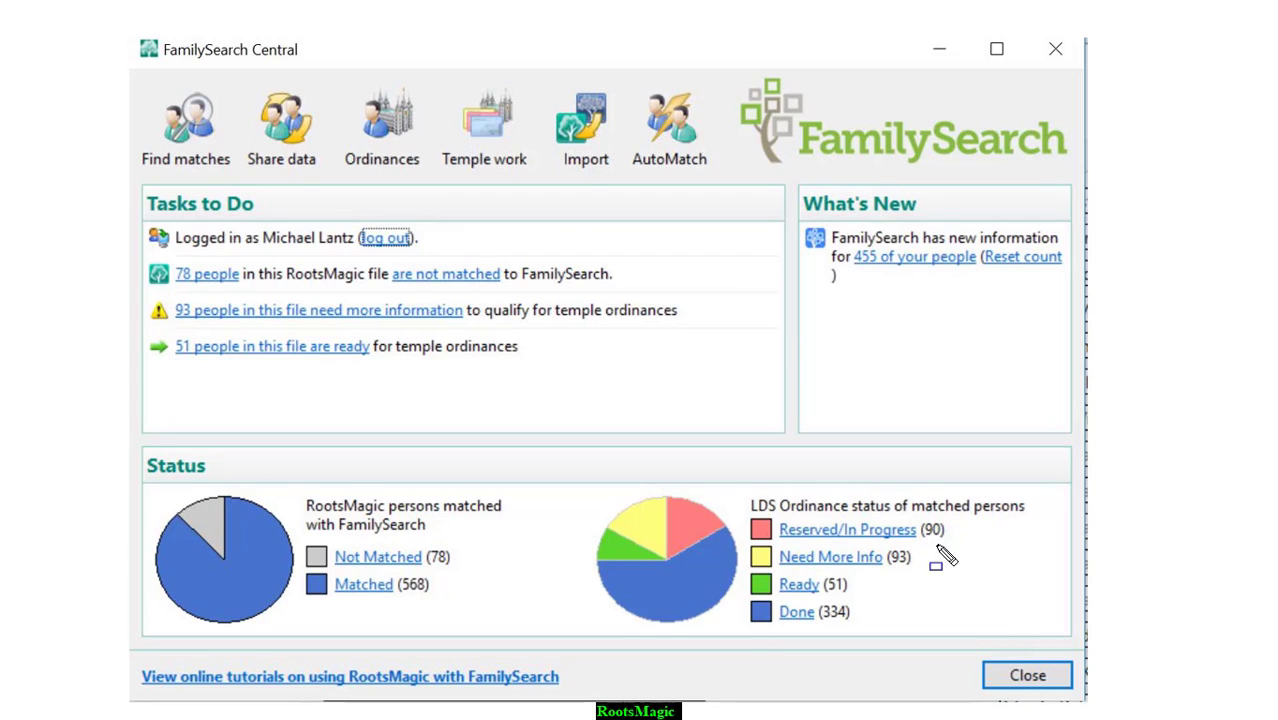
Outline the LDS Ordinance status list with a blue rectangle, then undo the outline.
mouse_move(723, 477)
left_mouse_down()
mouse_move(806, 490)
mouse_move(1042, 634)
left_mouse_up()
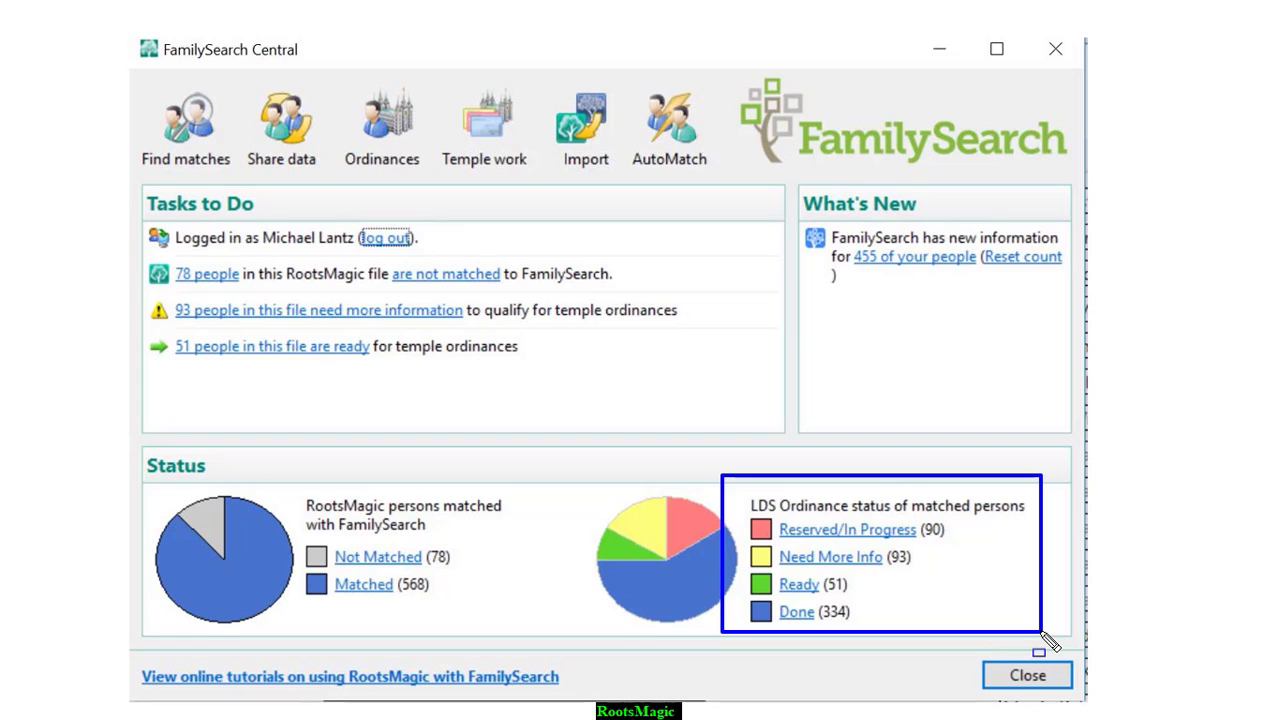
key("ctrl+z")
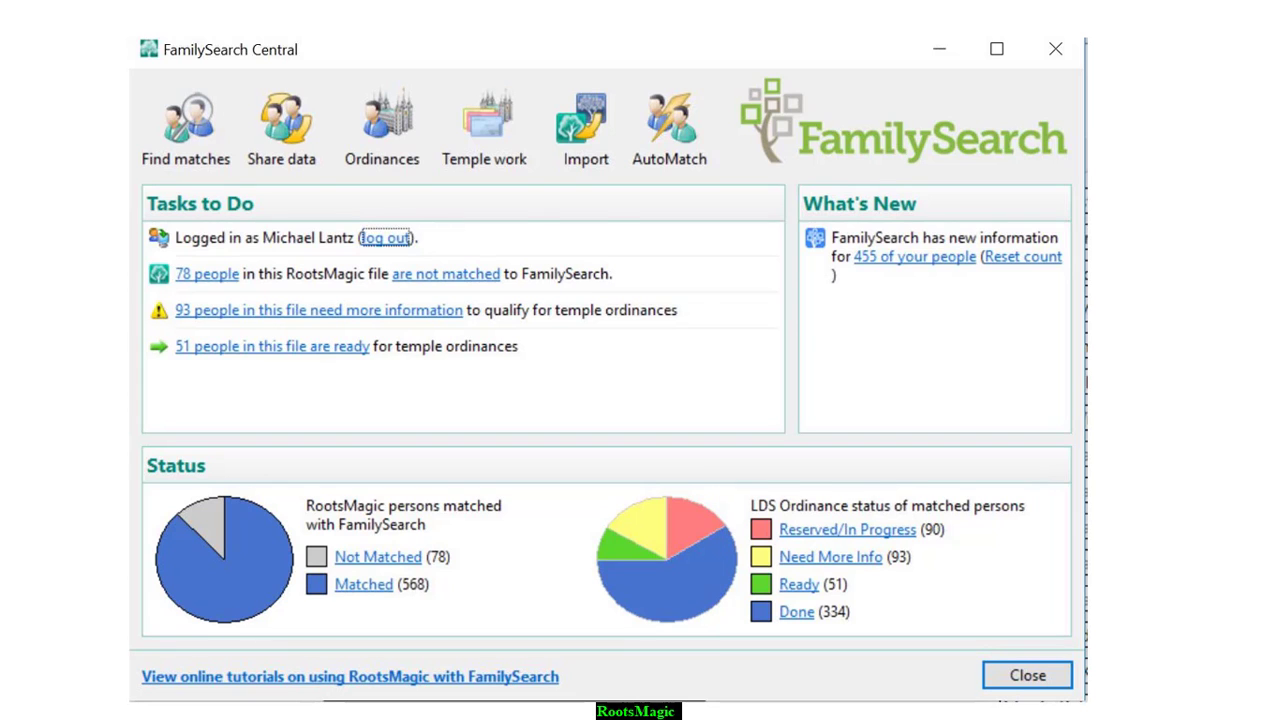
Leave the full-screen presentation and go to slide 6 on downloading and installing RootsMagic.
key("Escape")
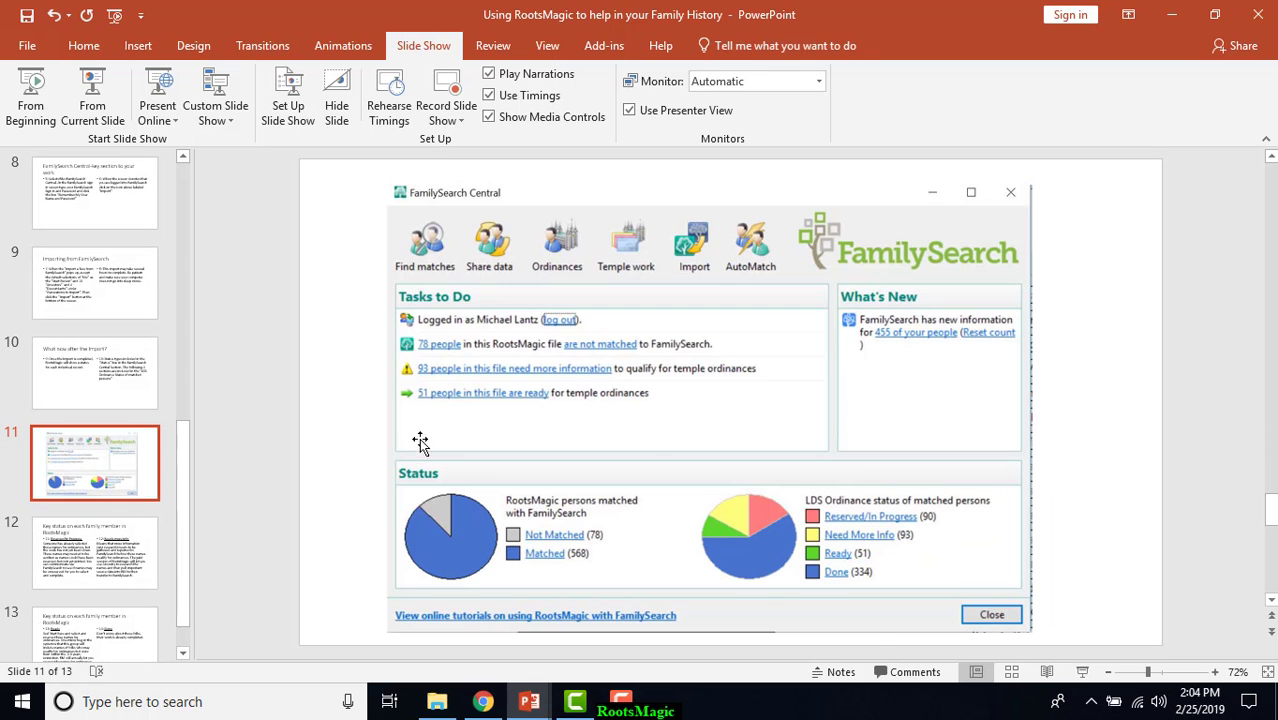
left_click(89, 288)
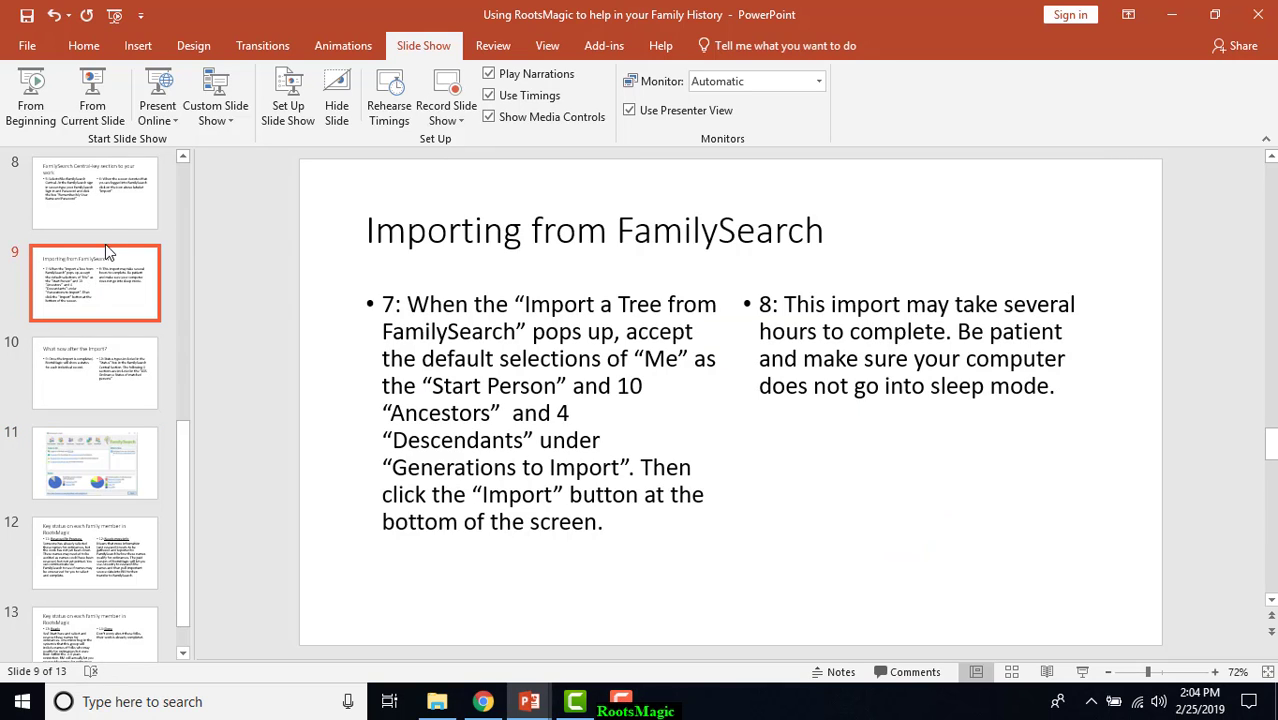
left_click(181, 268)
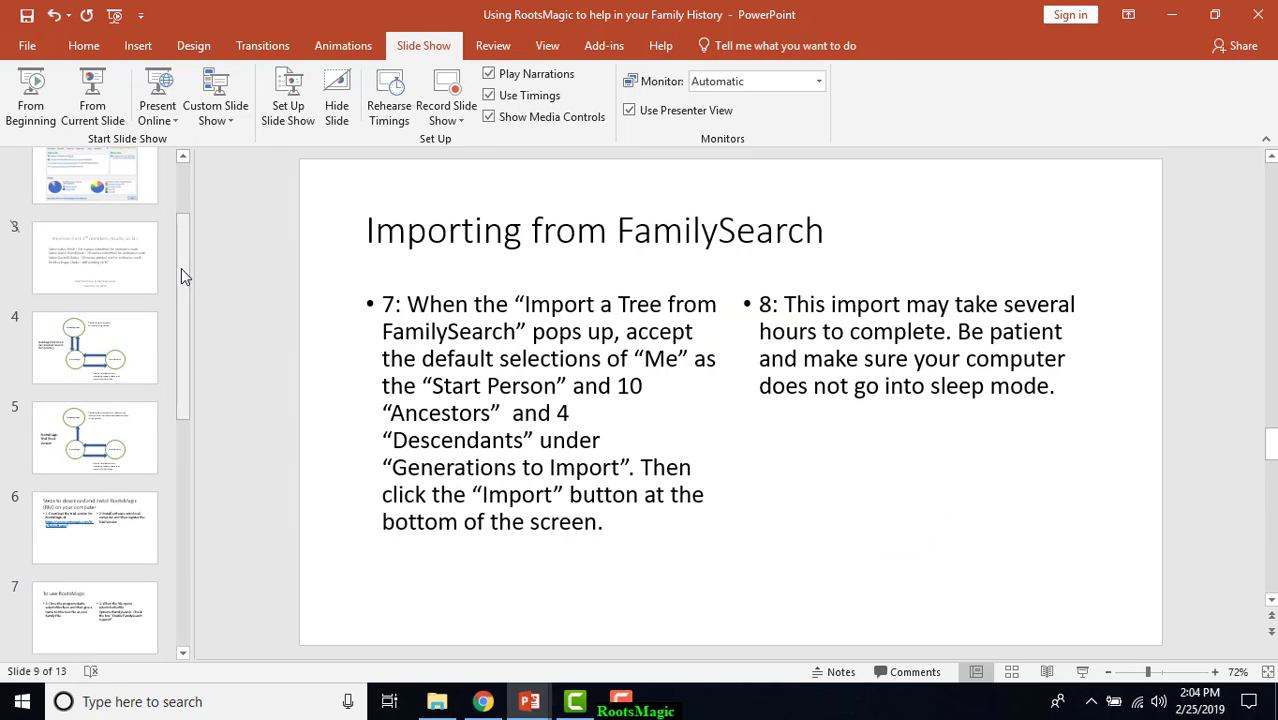
left_click(105, 531)
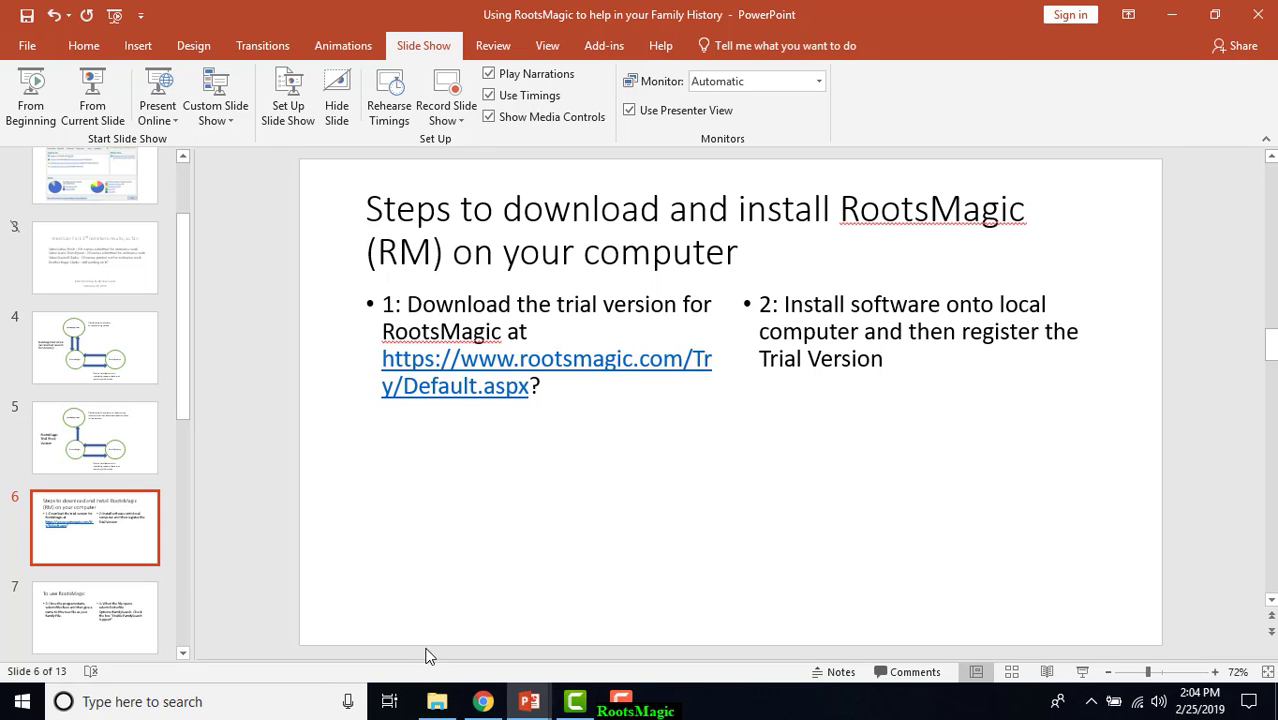
left_click(484, 704)
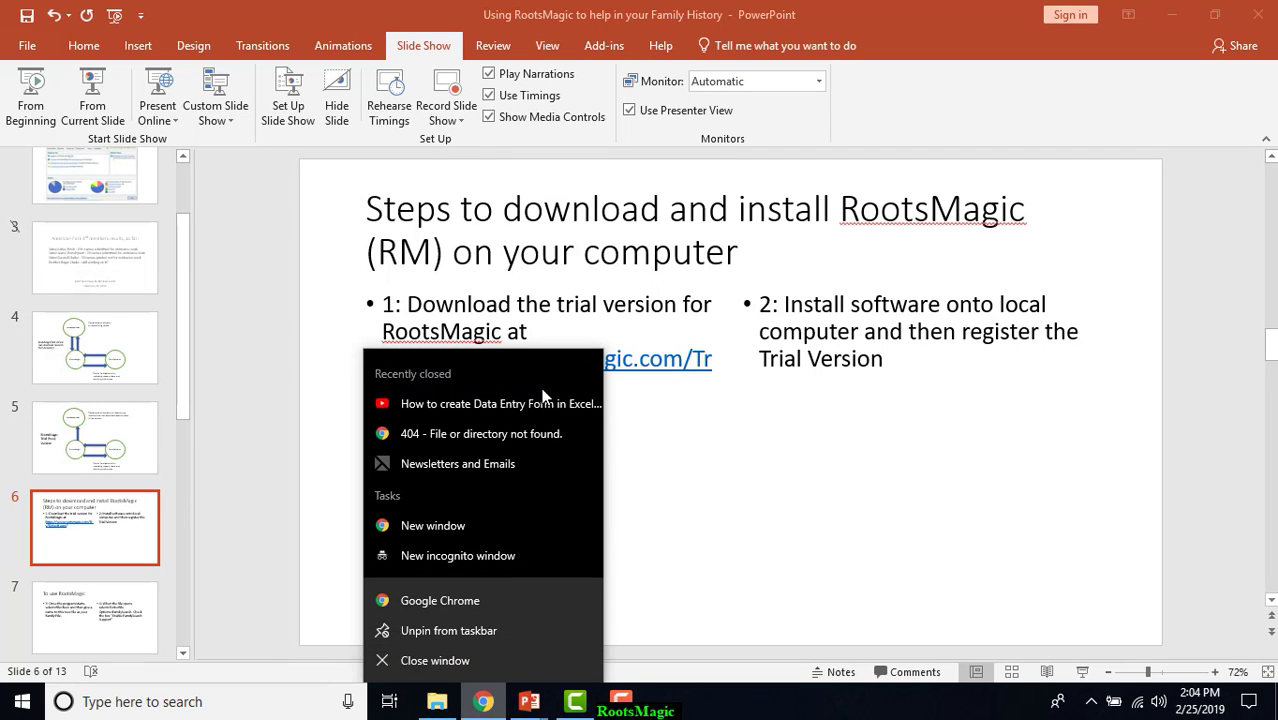
left_click(648, 298)
mouse_move(545, 390)
left_mouse_down()
mouse_move(420, 388)
mouse_move(373, 362)
left_mouse_up()
key("ctrl+c")
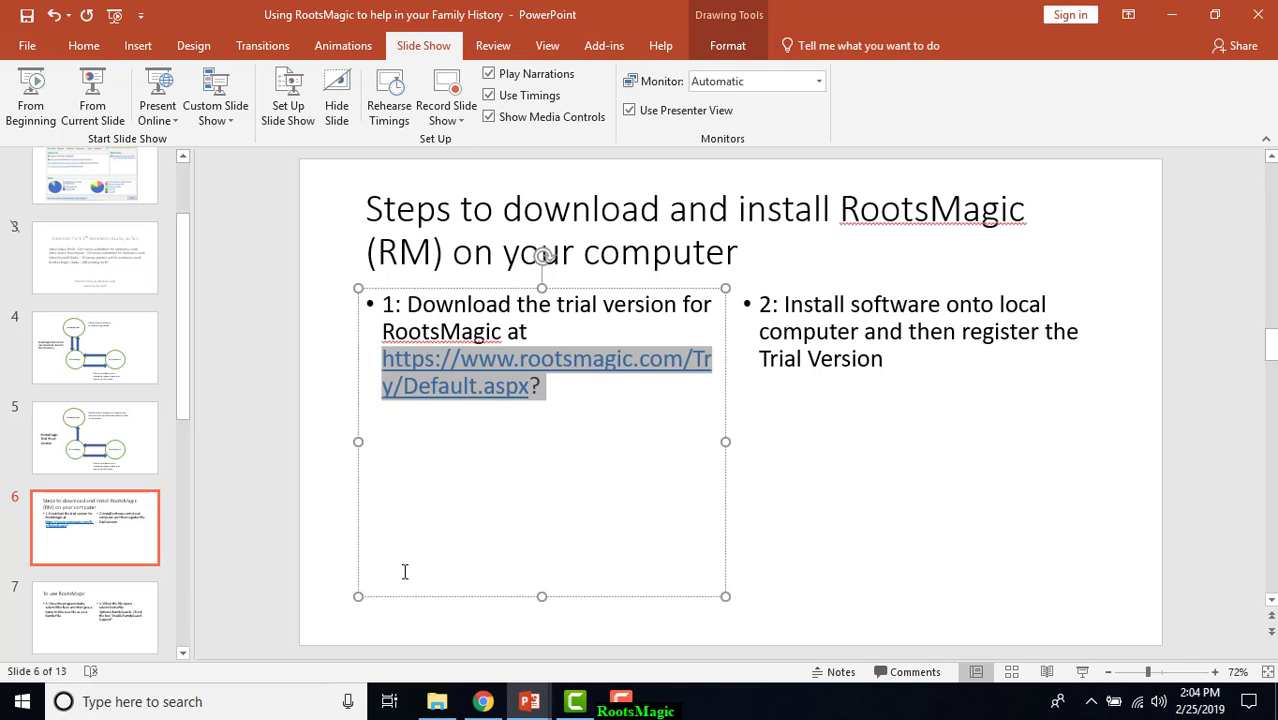
left_click(482, 701)
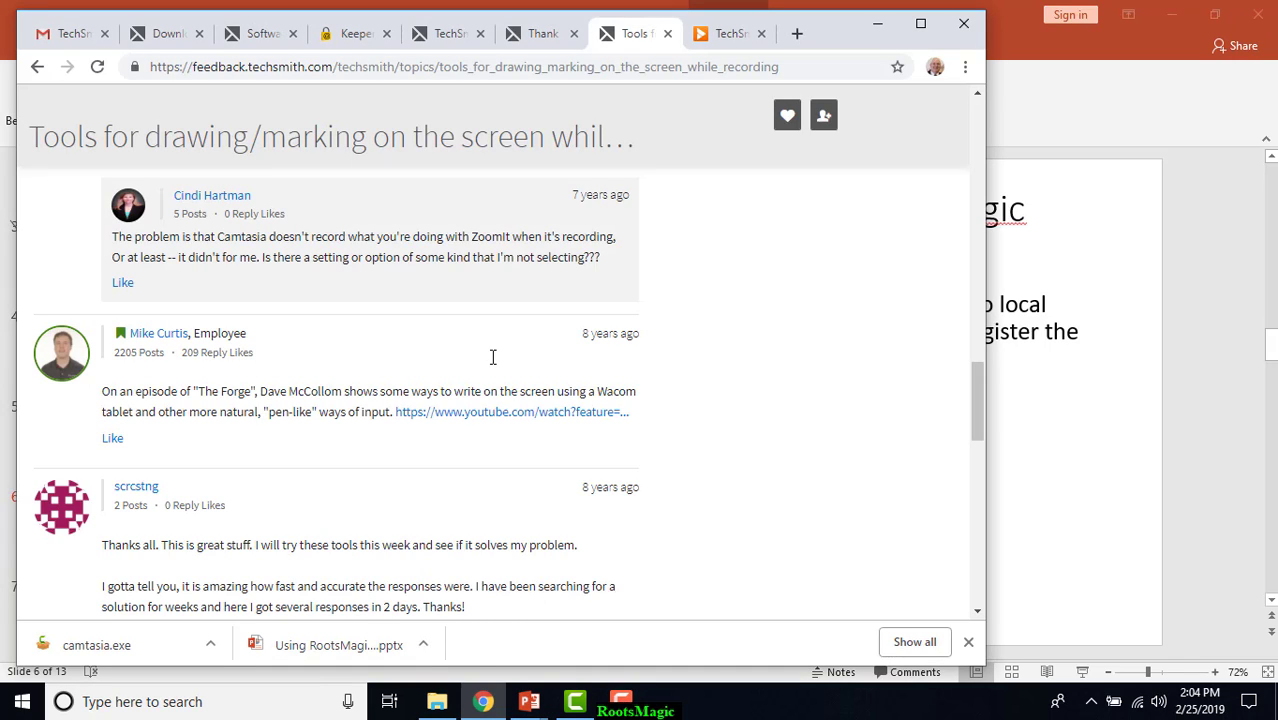
left_click(797, 35)
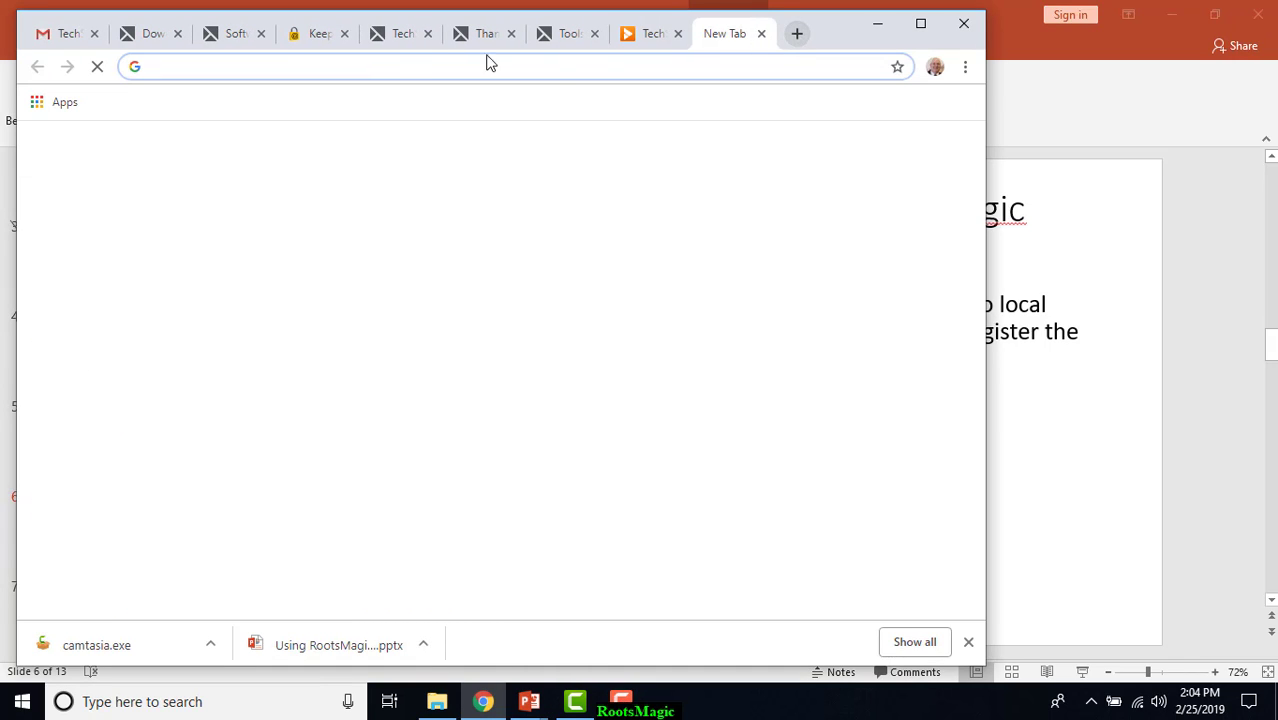
key("ctrl+v")
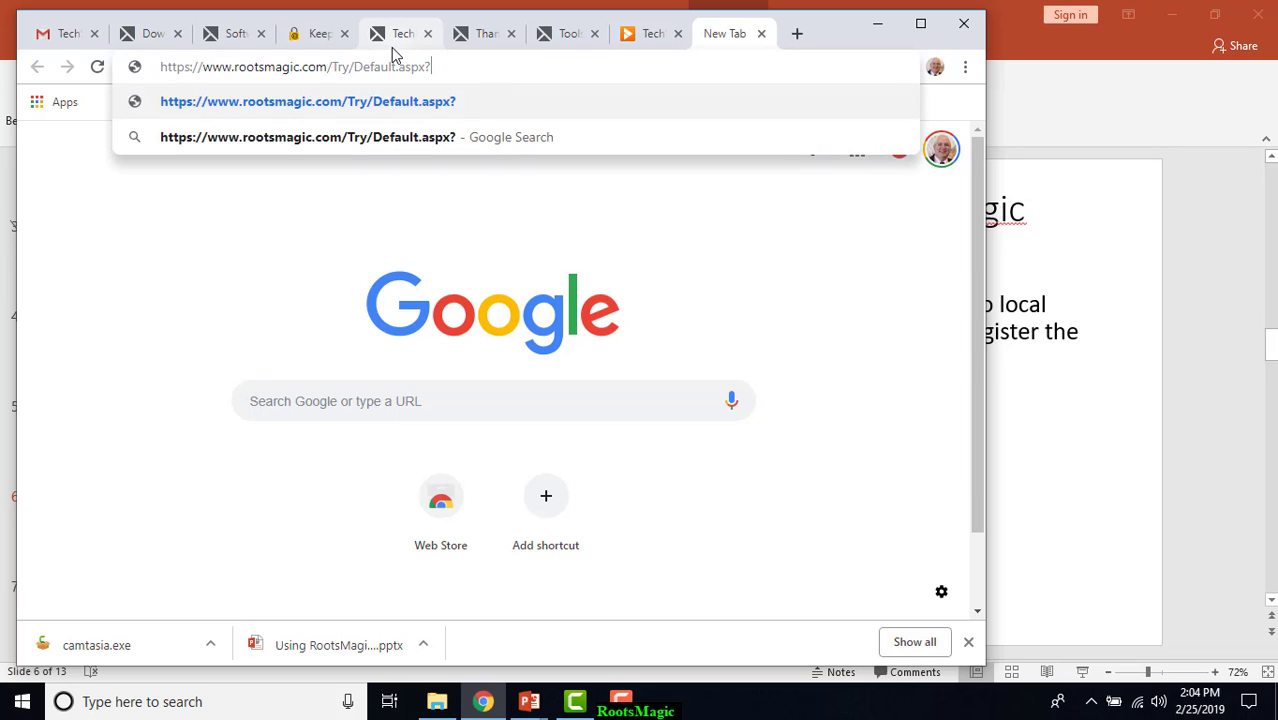
key("Return")
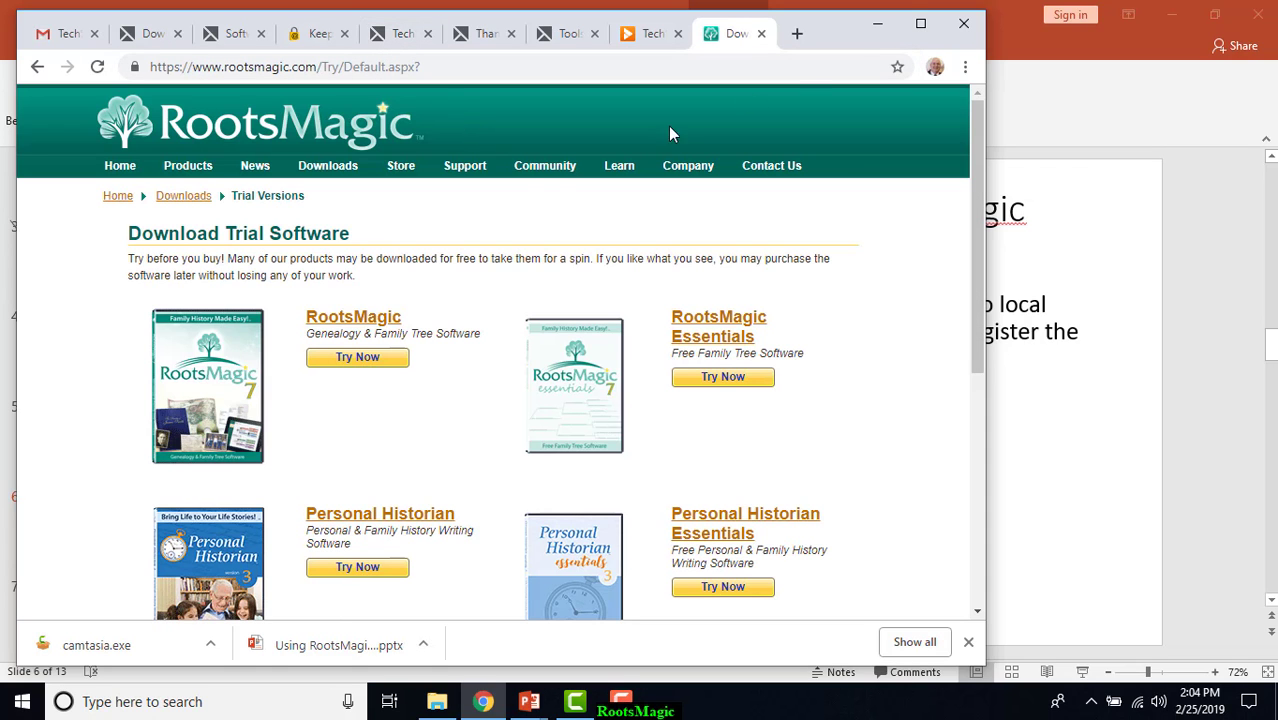
Open the trial request form for RootsMagic in the maximized browser and fill in the first and last name.
left_click(921, 23)
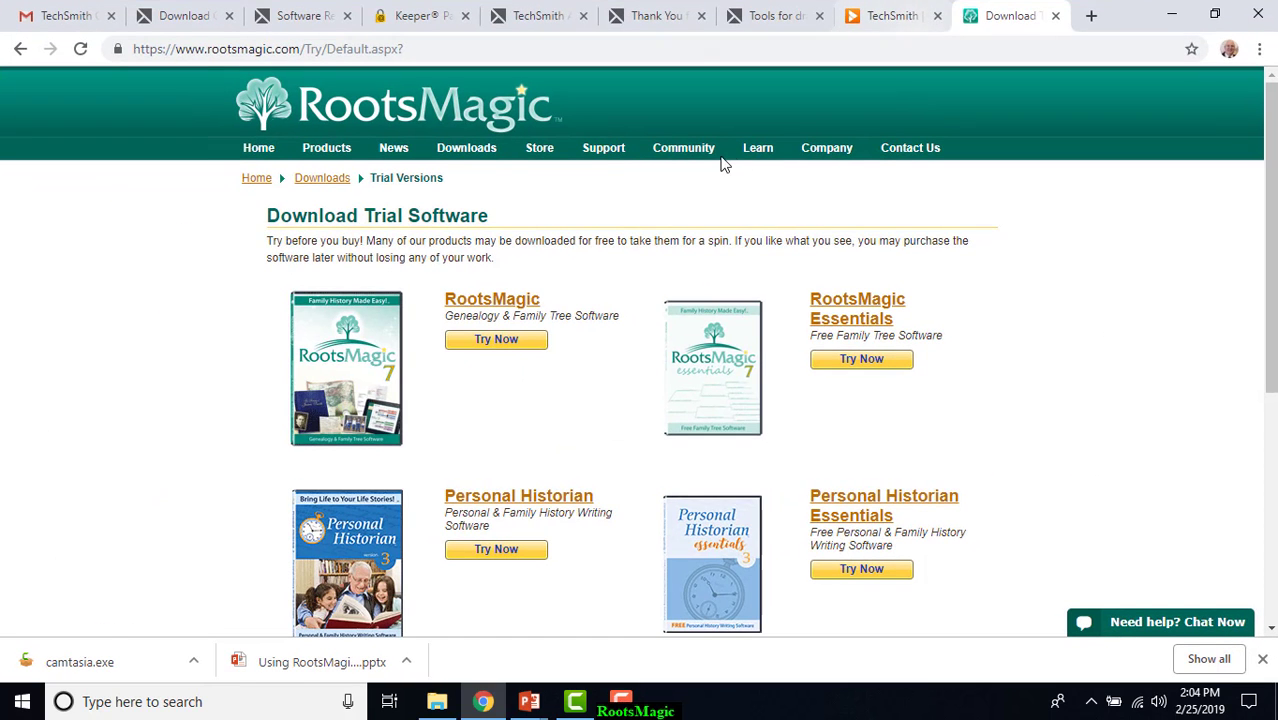
left_click(507, 342)
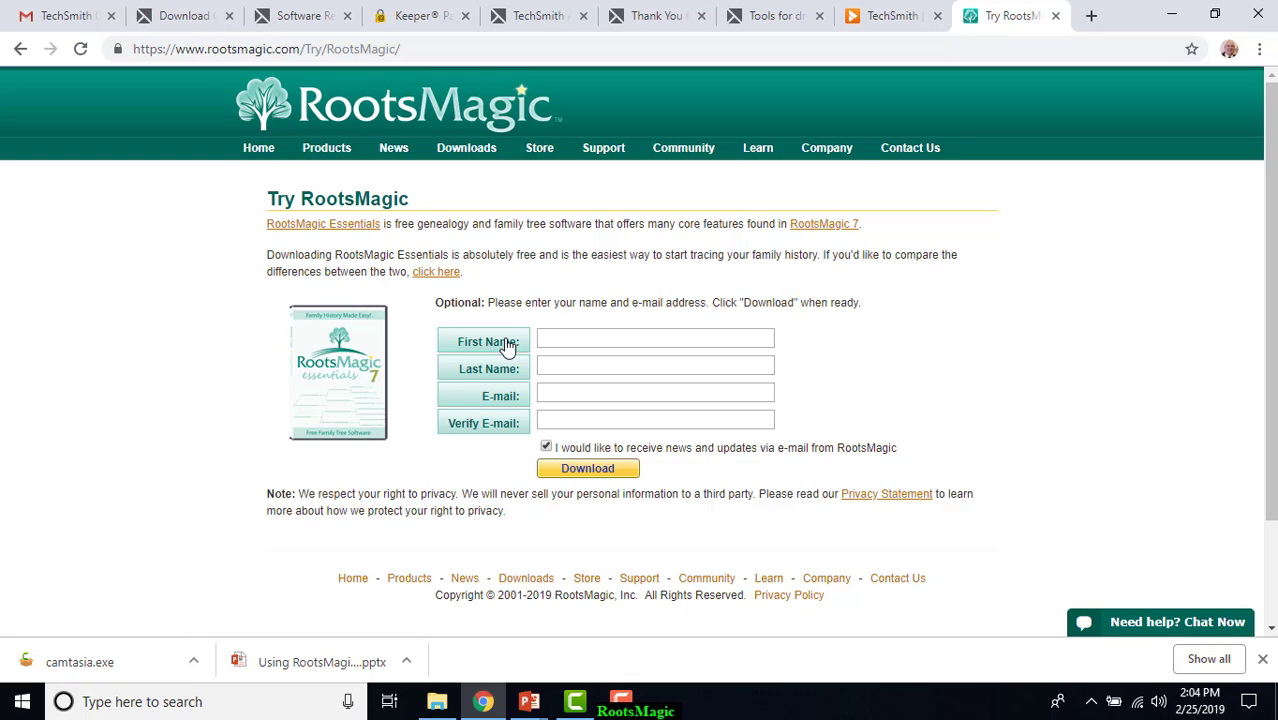
left_click(556, 344)
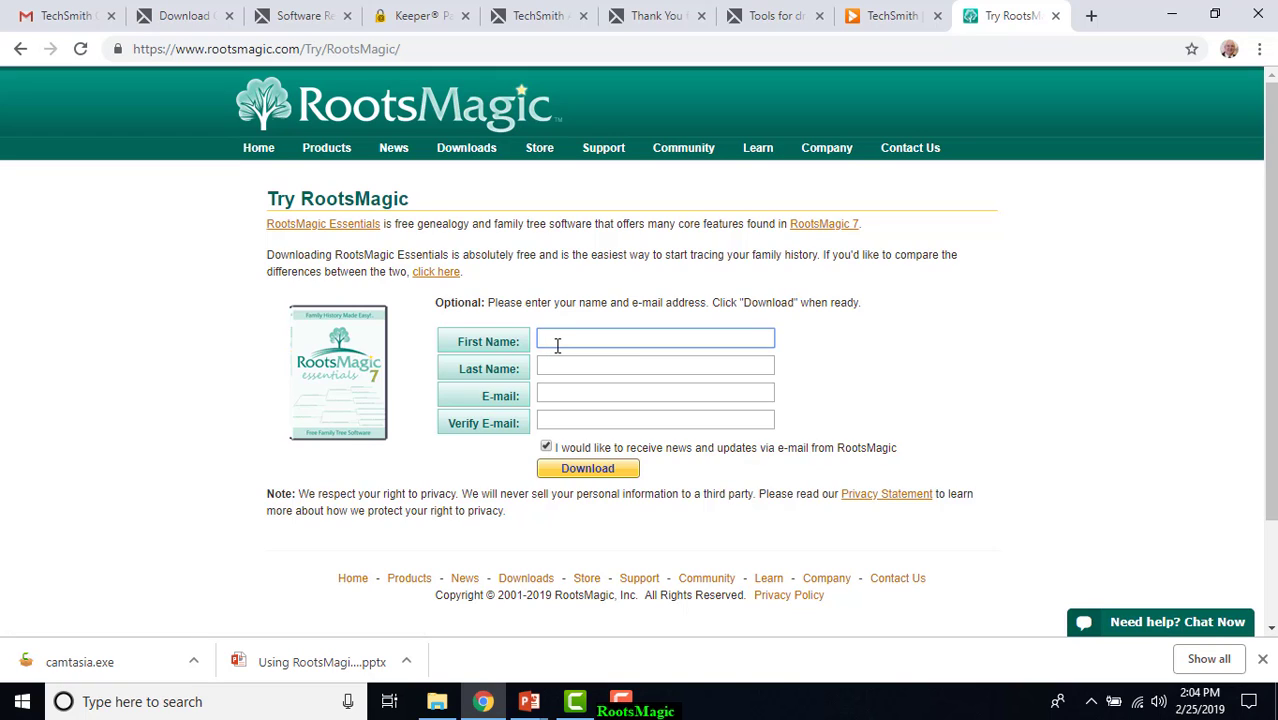
type("Mike")
key("Tab")
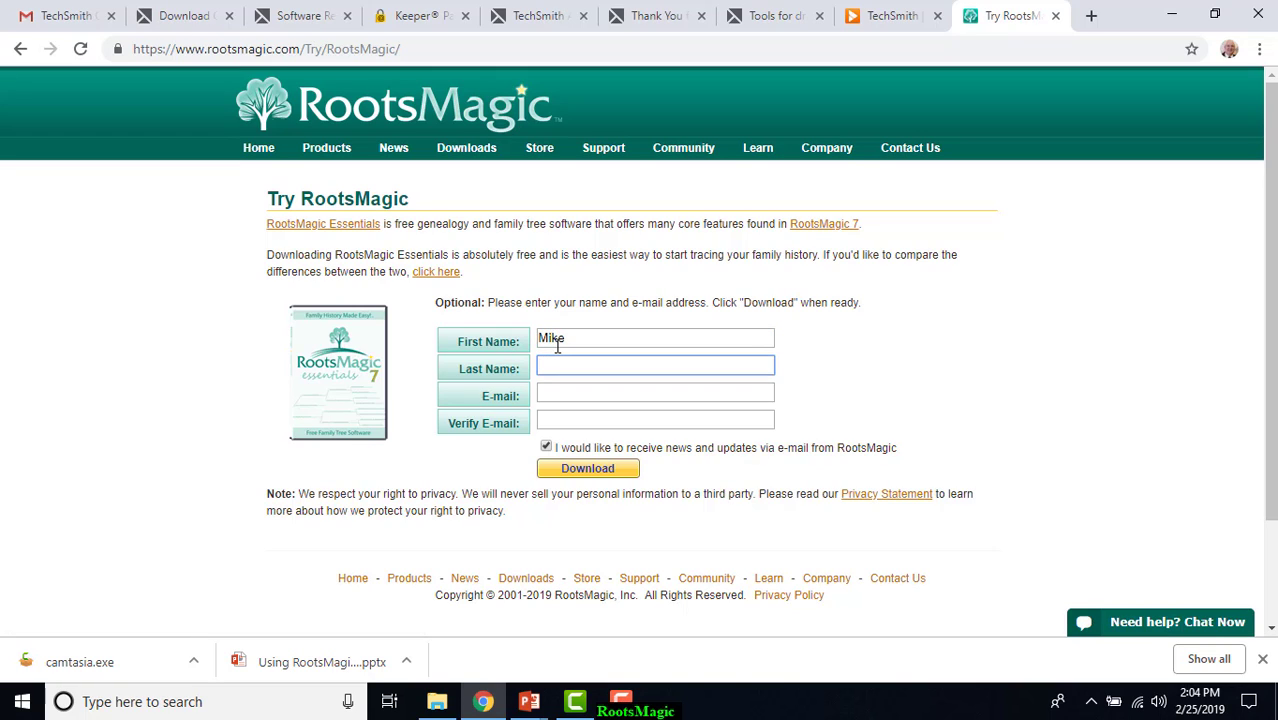
type("Lantz")
key("Tab")
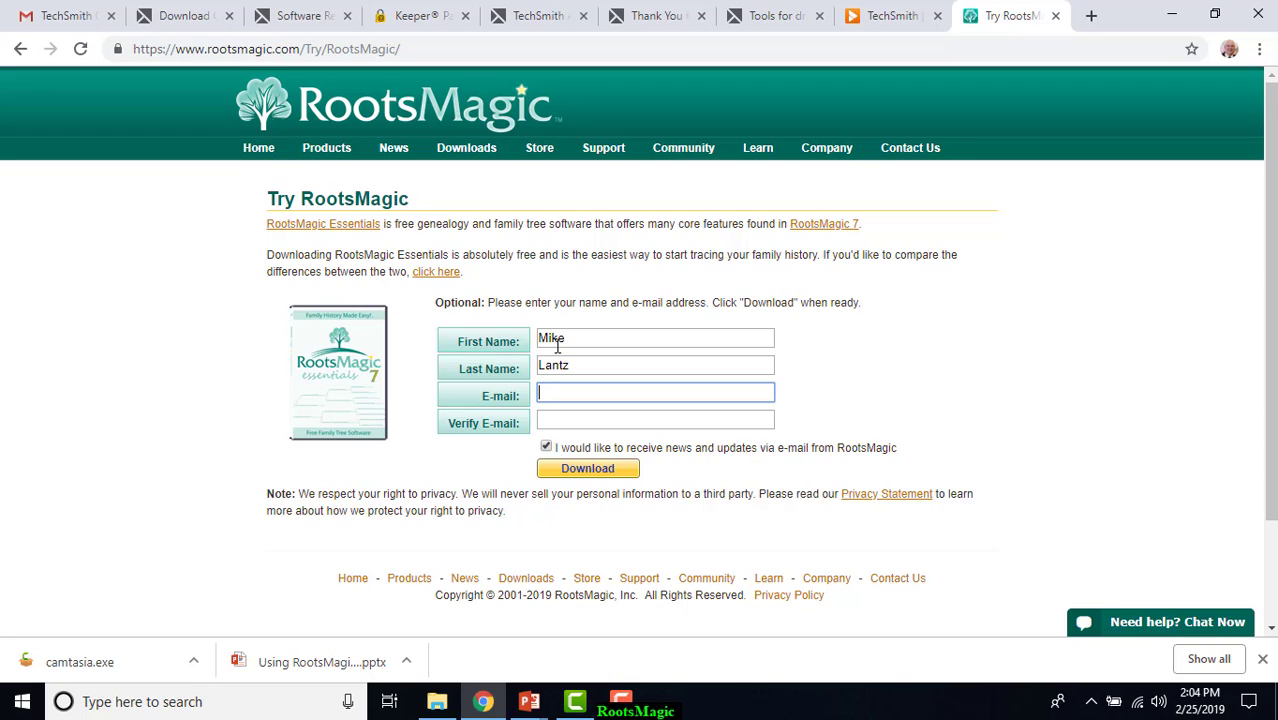
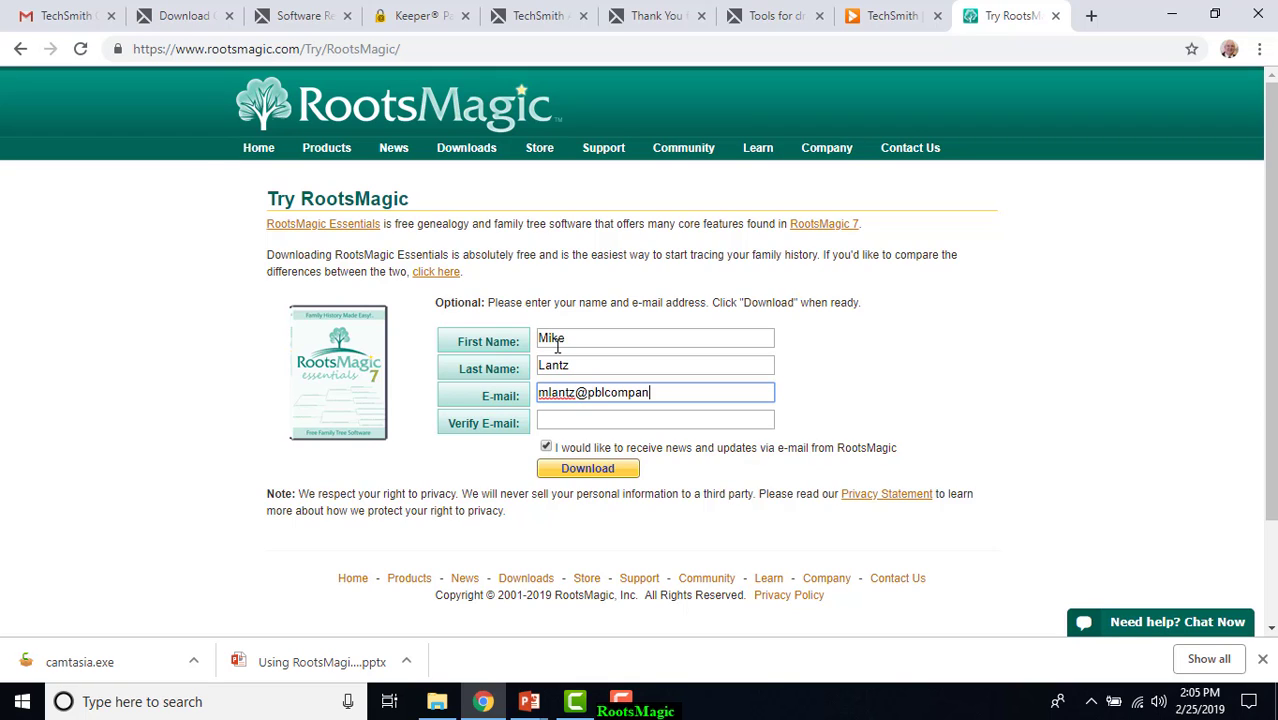
Enter the e-mail address, copy it into the verification field and submit the form for the download.
left_click_drag(705, 392, 528, 397)
key("ctrl+c")
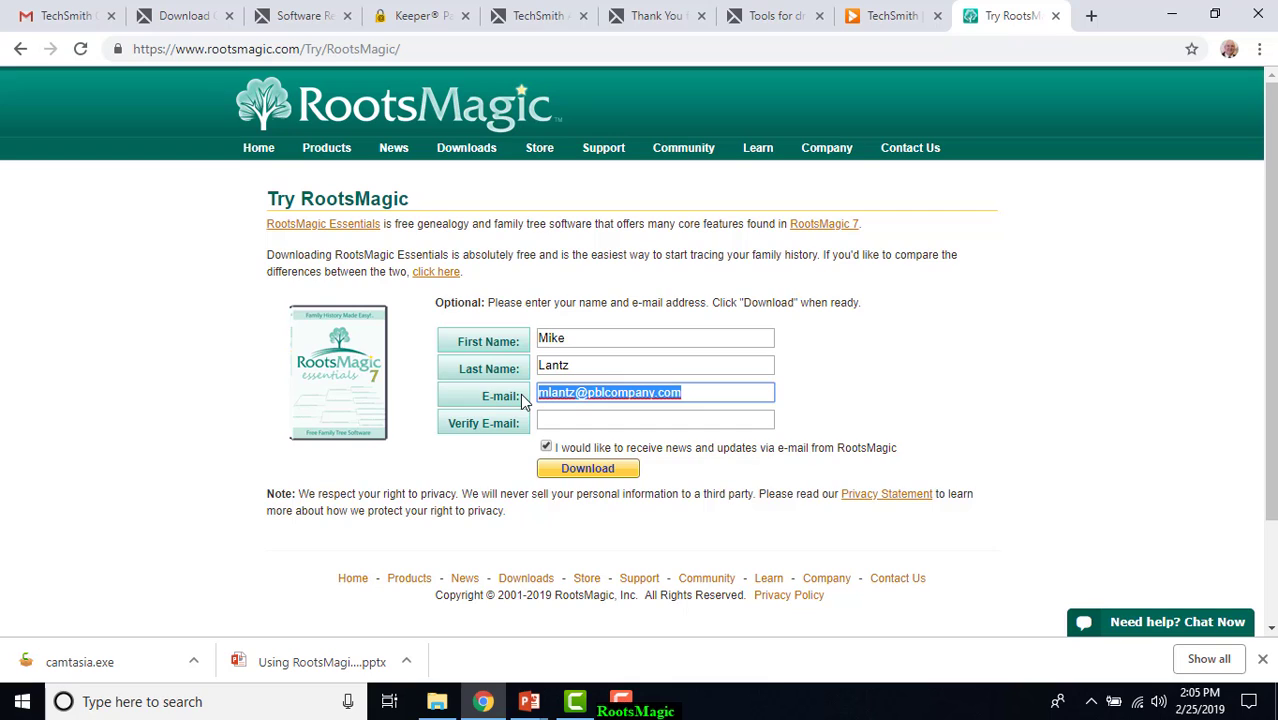
left_click(551, 421)
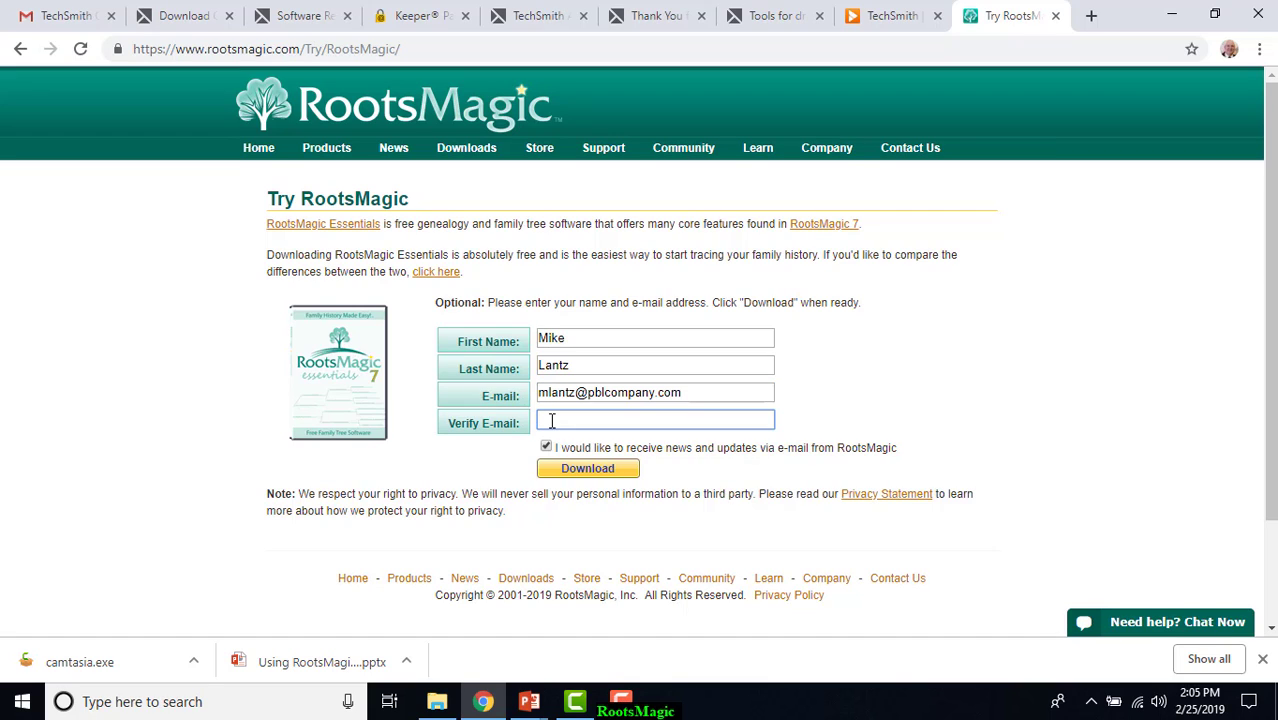
key("ctrl+v")
left_click(580, 470)
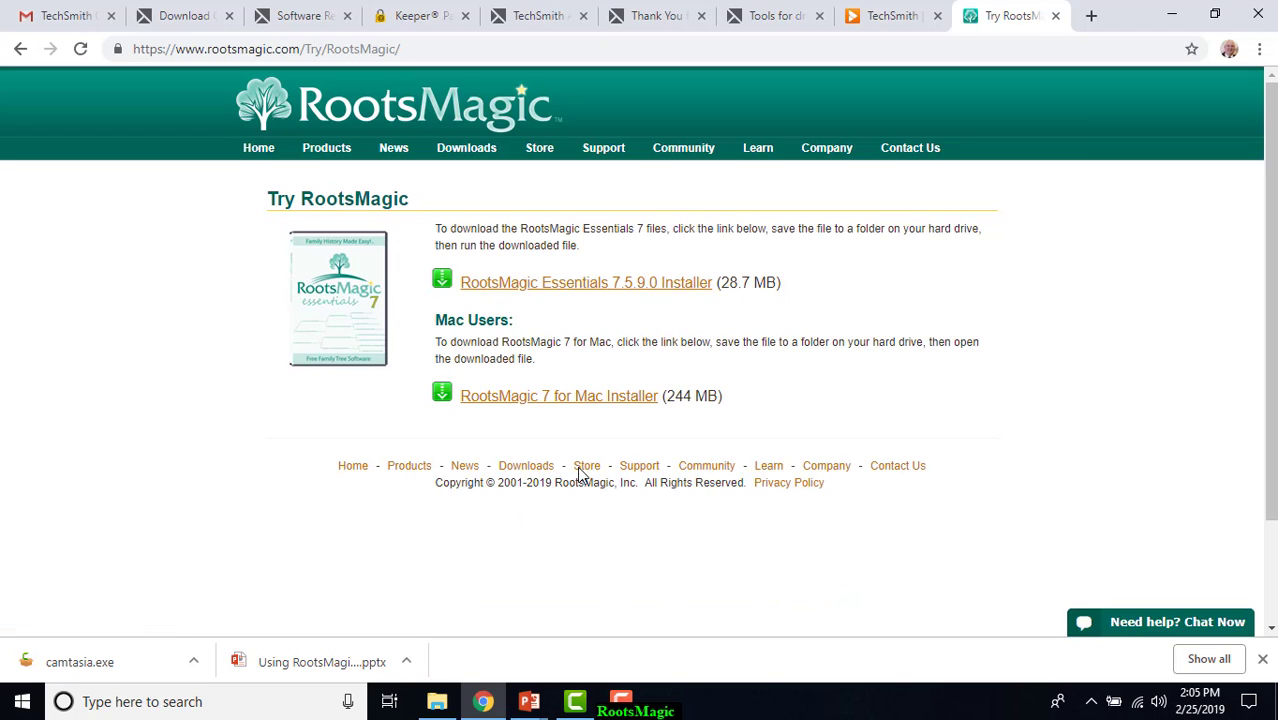
Download the RootsMagic Essentials 7.5.9.0 Installer for Windows and run RM7Setup.exe.
left_click(609, 291)
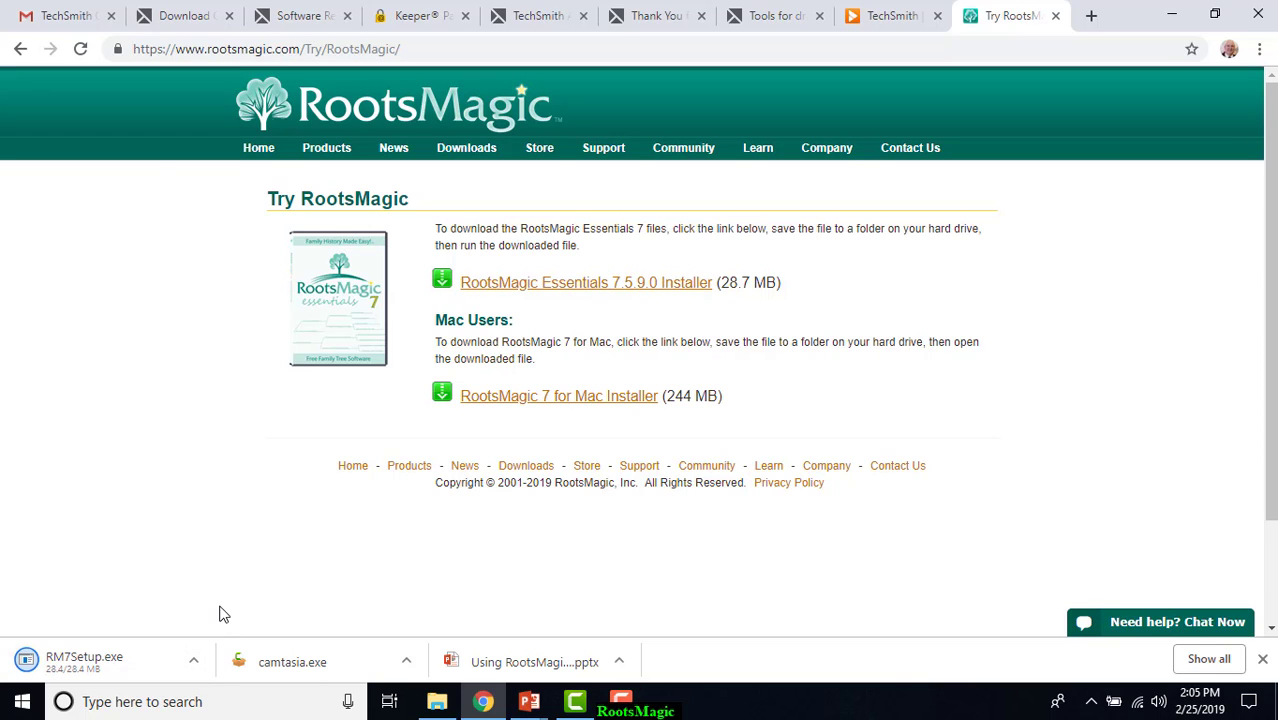
left_click(193, 662)
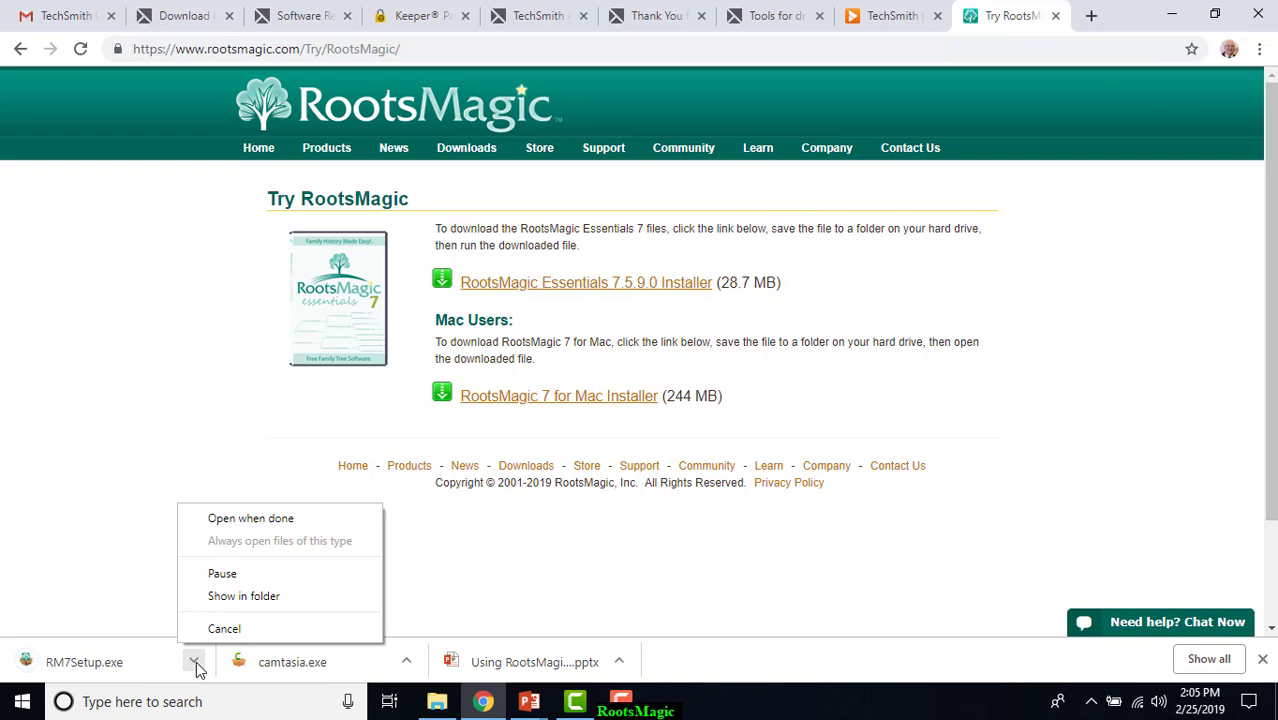
left_click(251, 540)
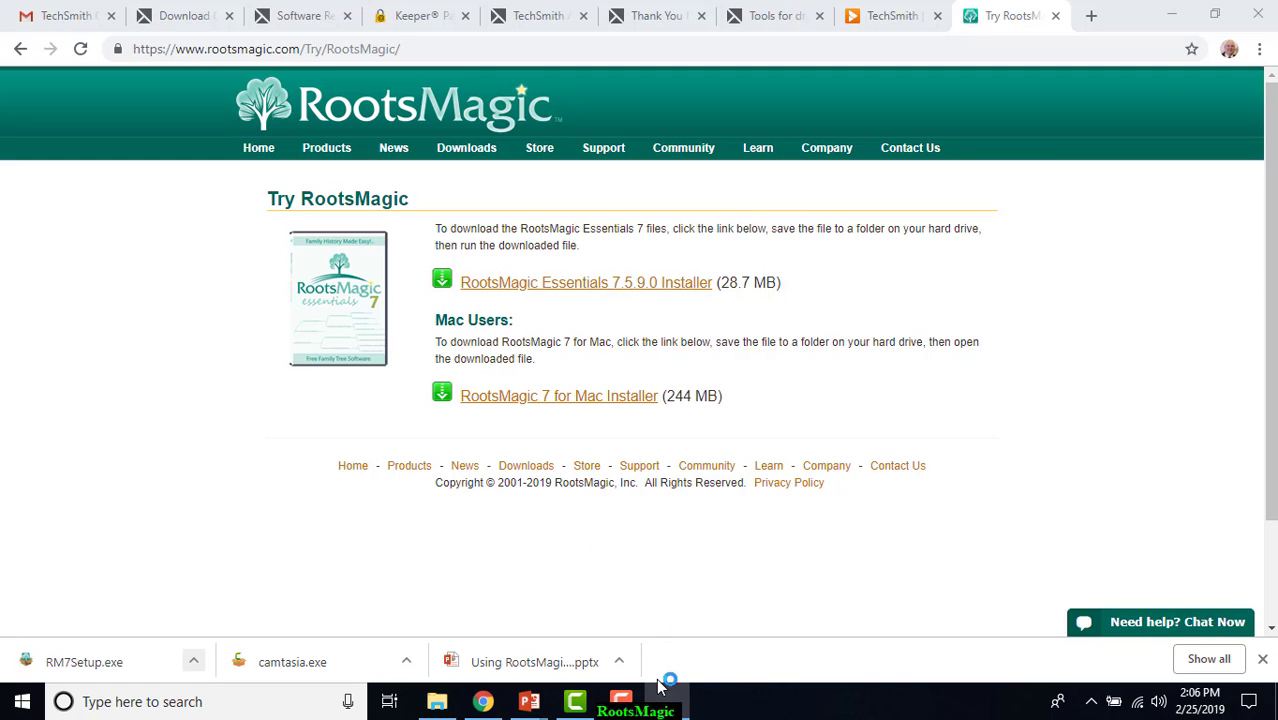
mouse_move(669, 703)
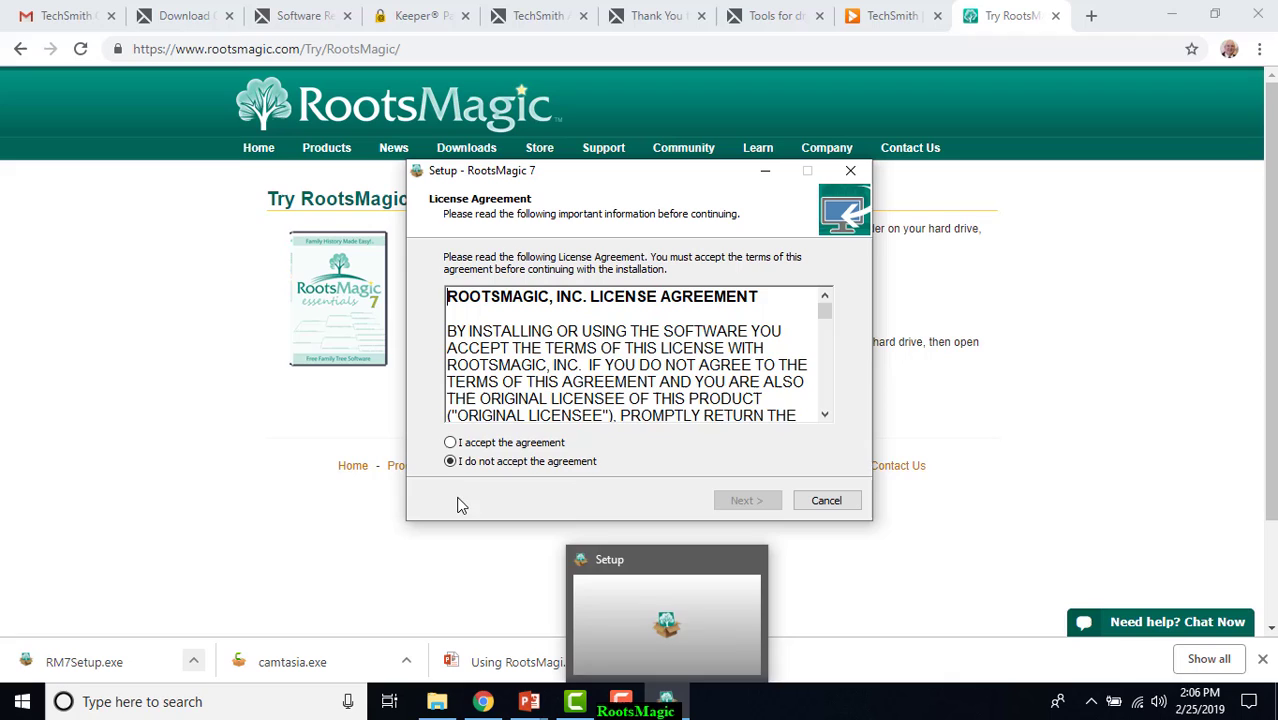
Accept the license agreement and install RootsMagic 7 with the default folders, desktop shortcut and Place Database download.
left_click(450, 442)
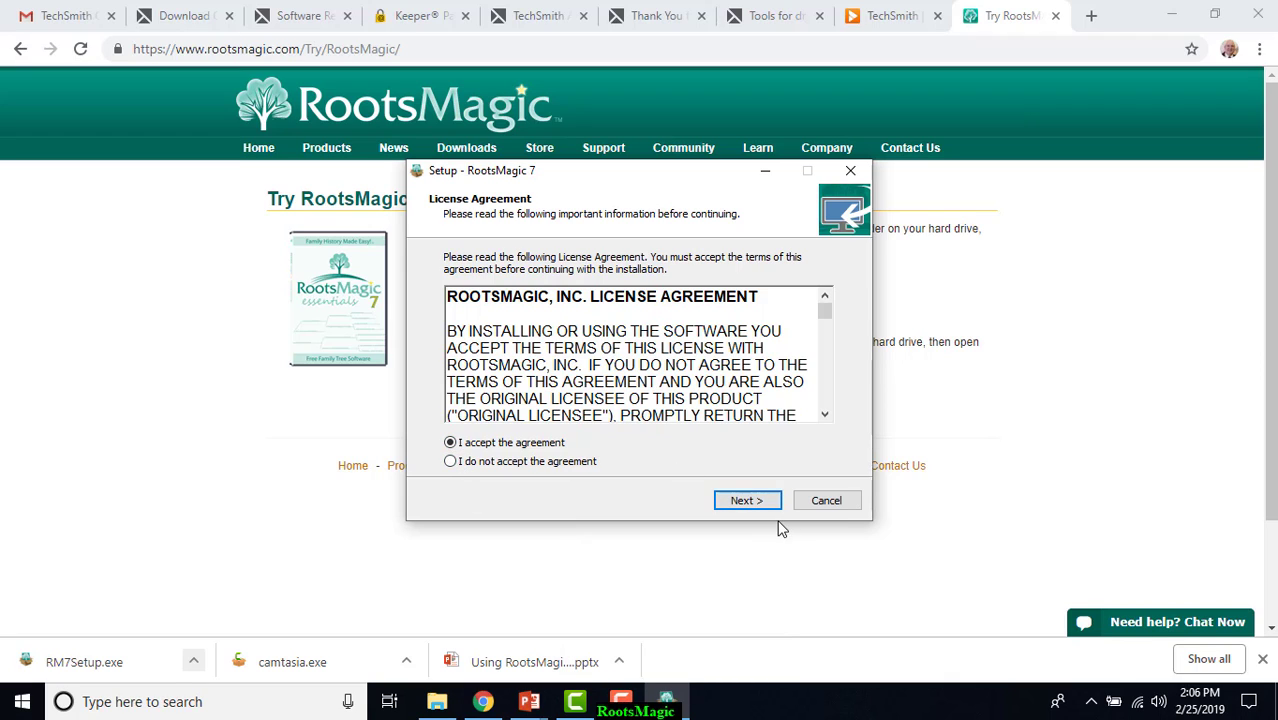
left_click(752, 502)
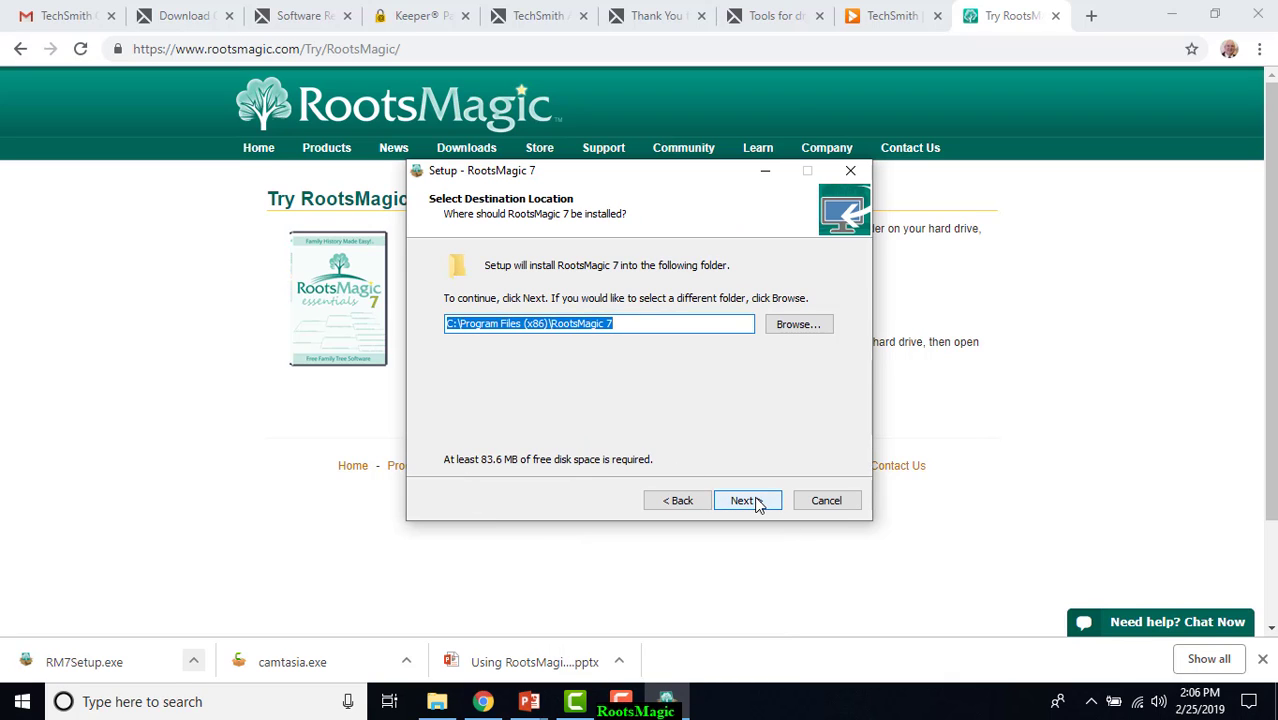
left_click(752, 501)
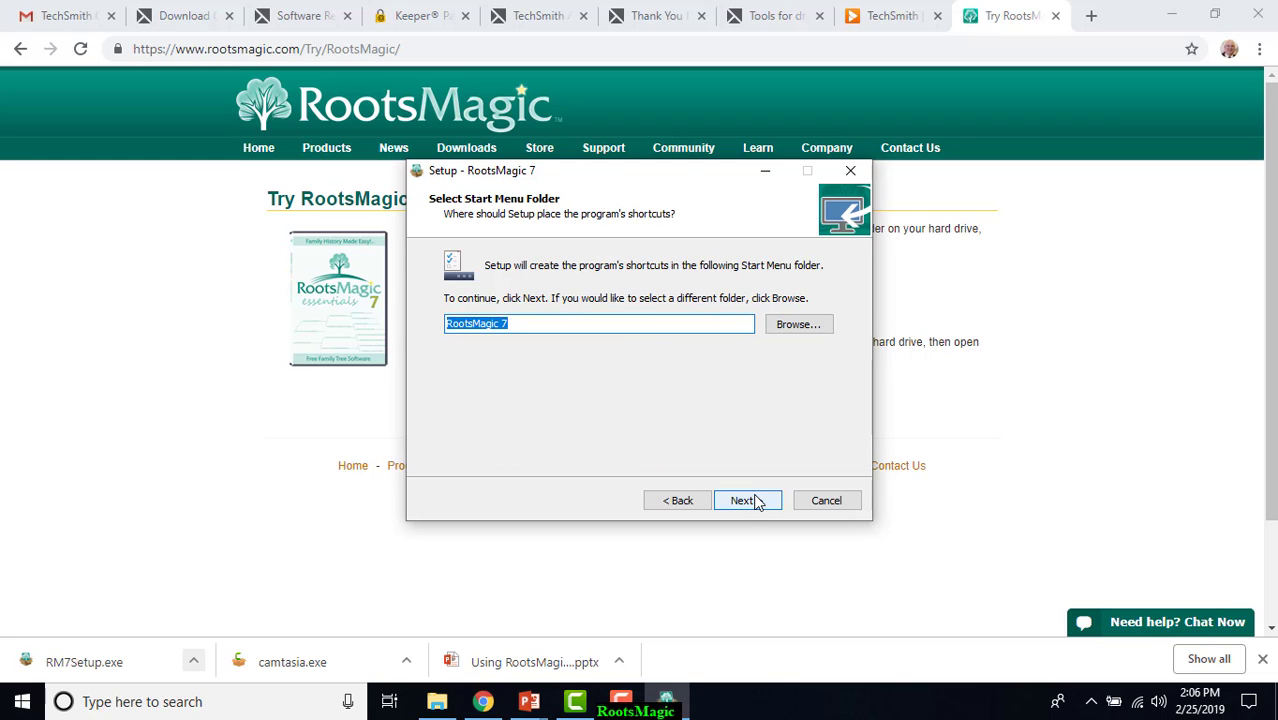
left_click(757, 502)
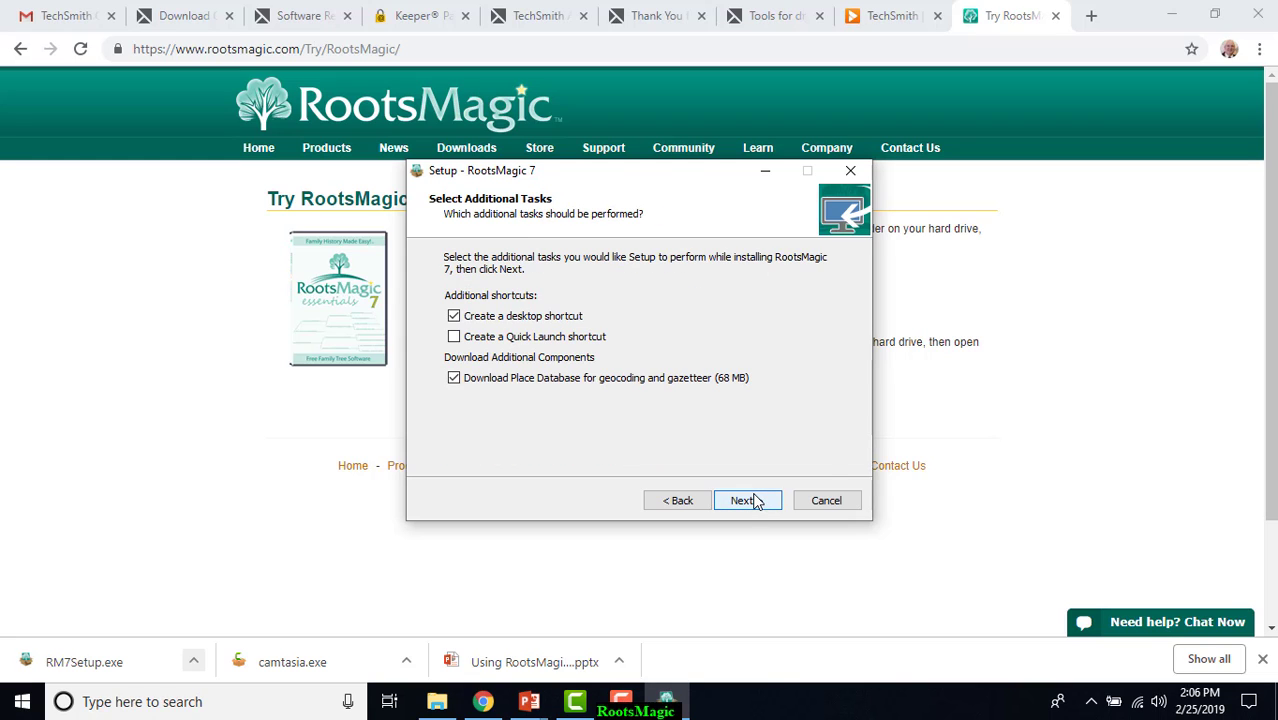
left_click(757, 502)
left_click(757, 501)
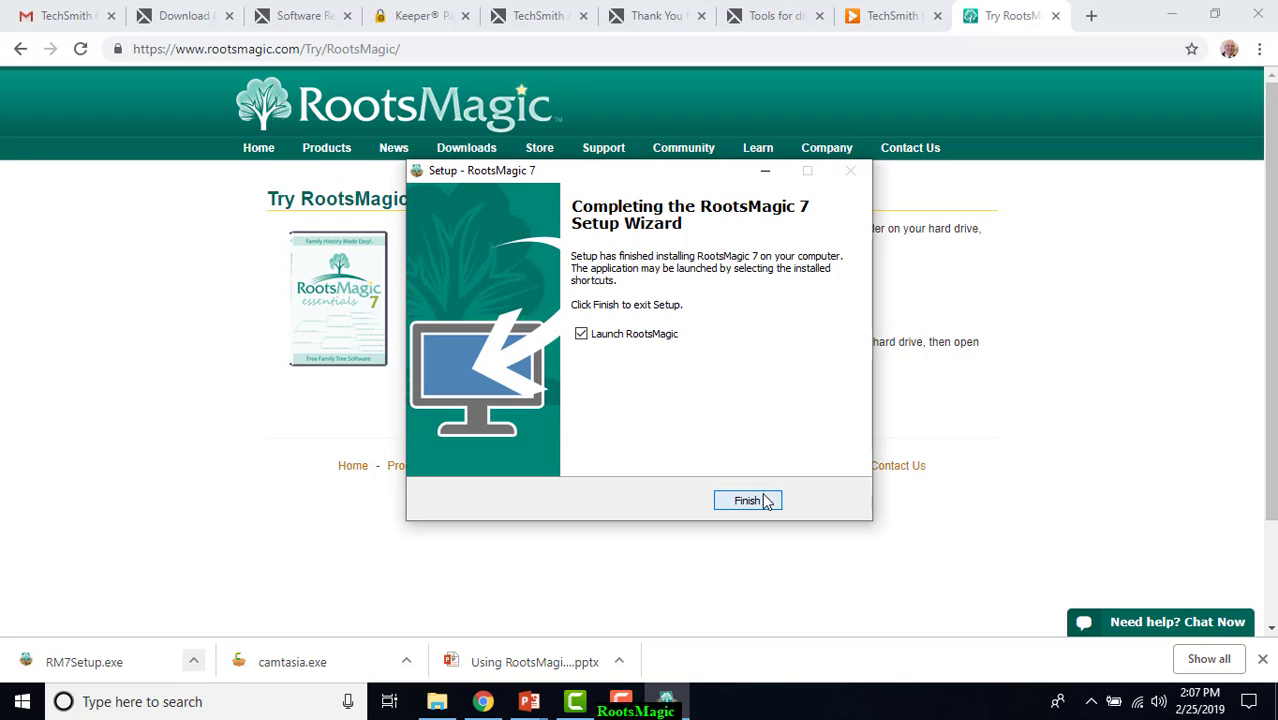
Finish setup with RootsMagic launching, choose the RootsMagic Essentials free version and dismiss the news window.
left_click(766, 501)
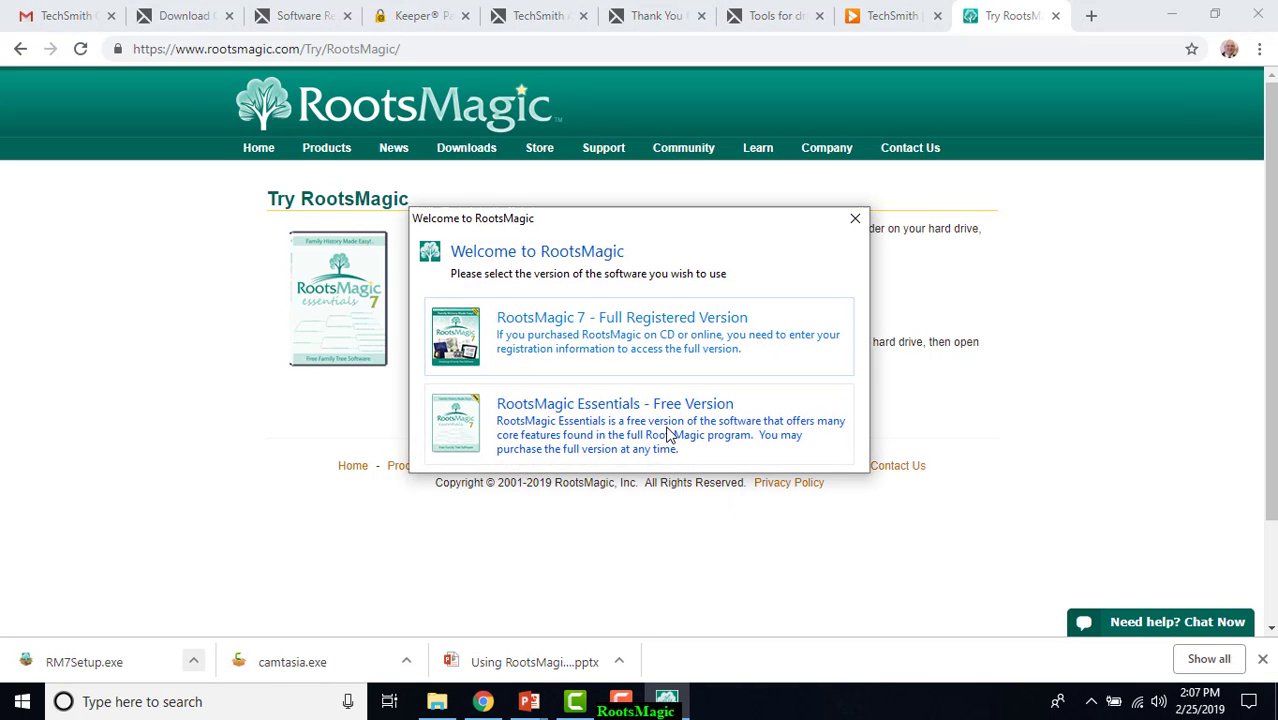
left_click(655, 425)
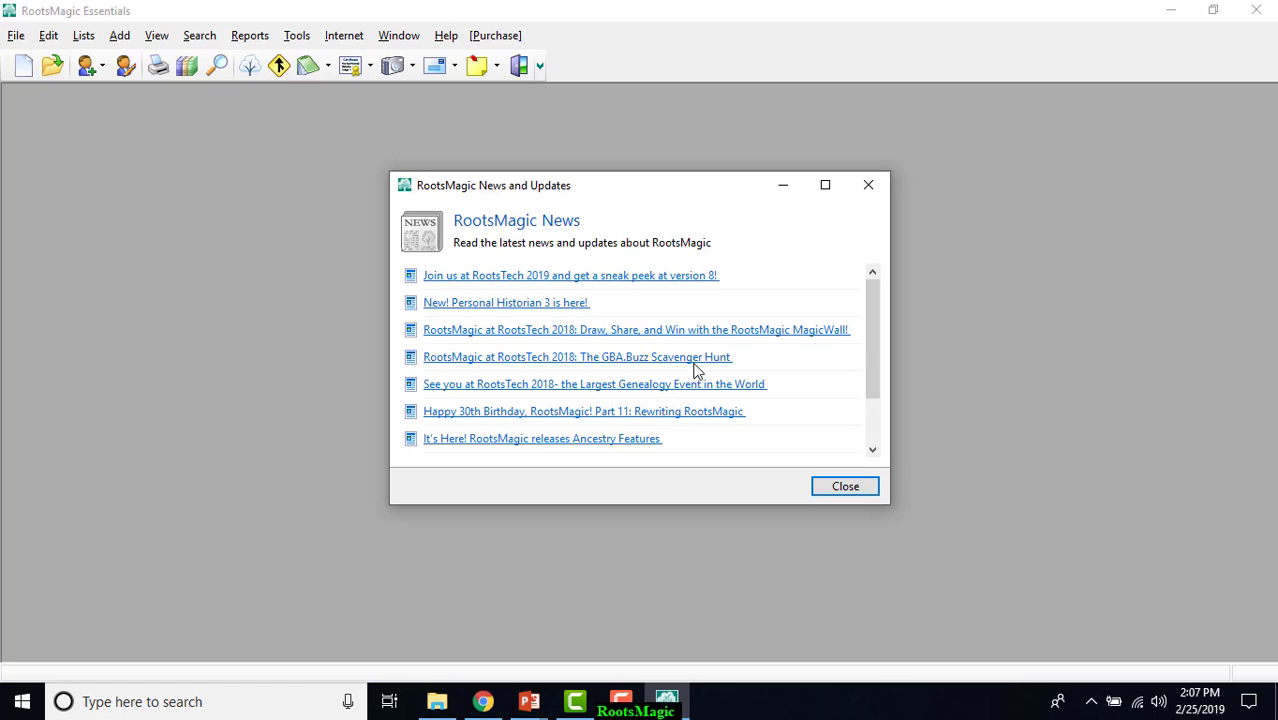
left_click(845, 485)
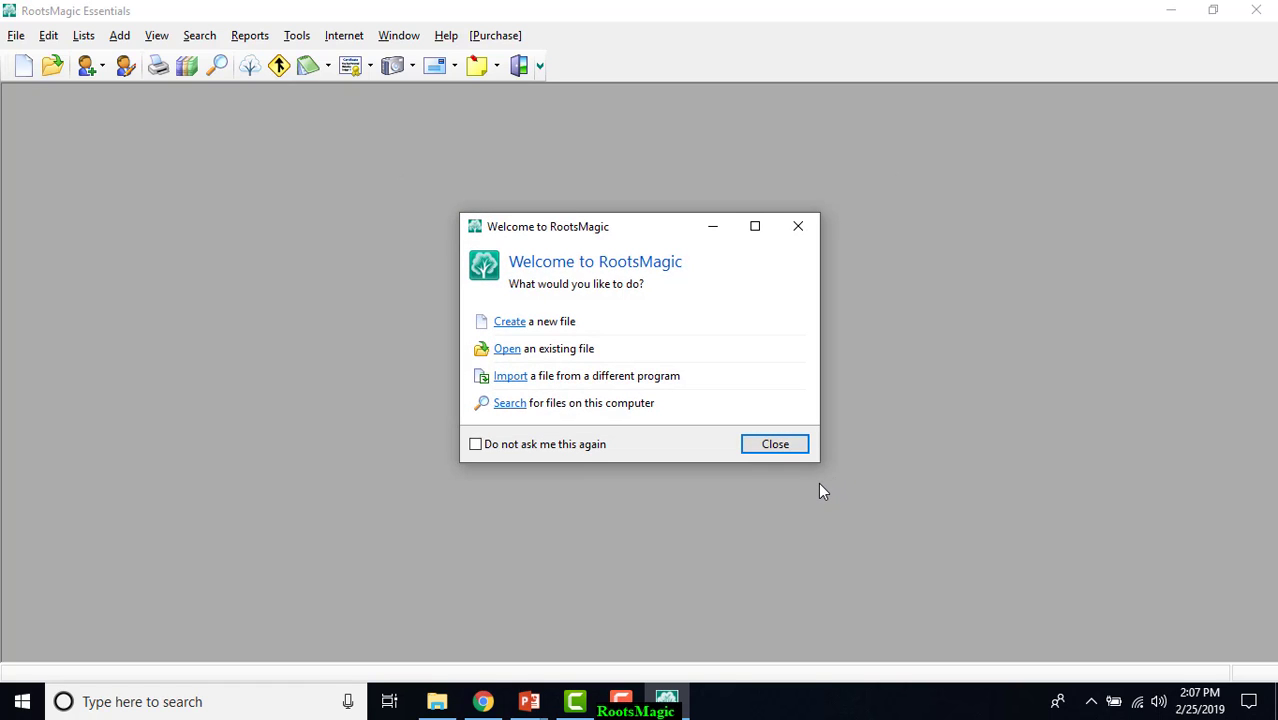
Create a new file named with the family surname plus _2-25-2019, with LDS support, FamilySearch Family Tree support and matching on hints enabled.
left_click(516, 323)
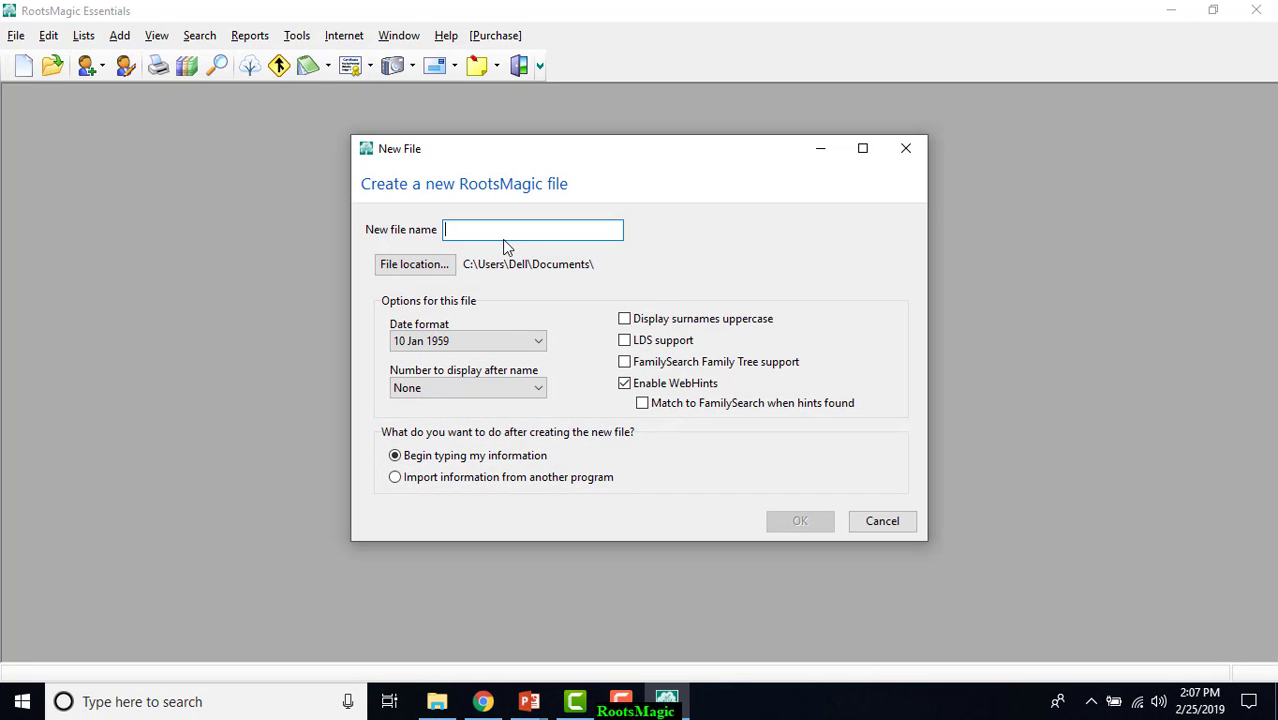
type("Lantz")
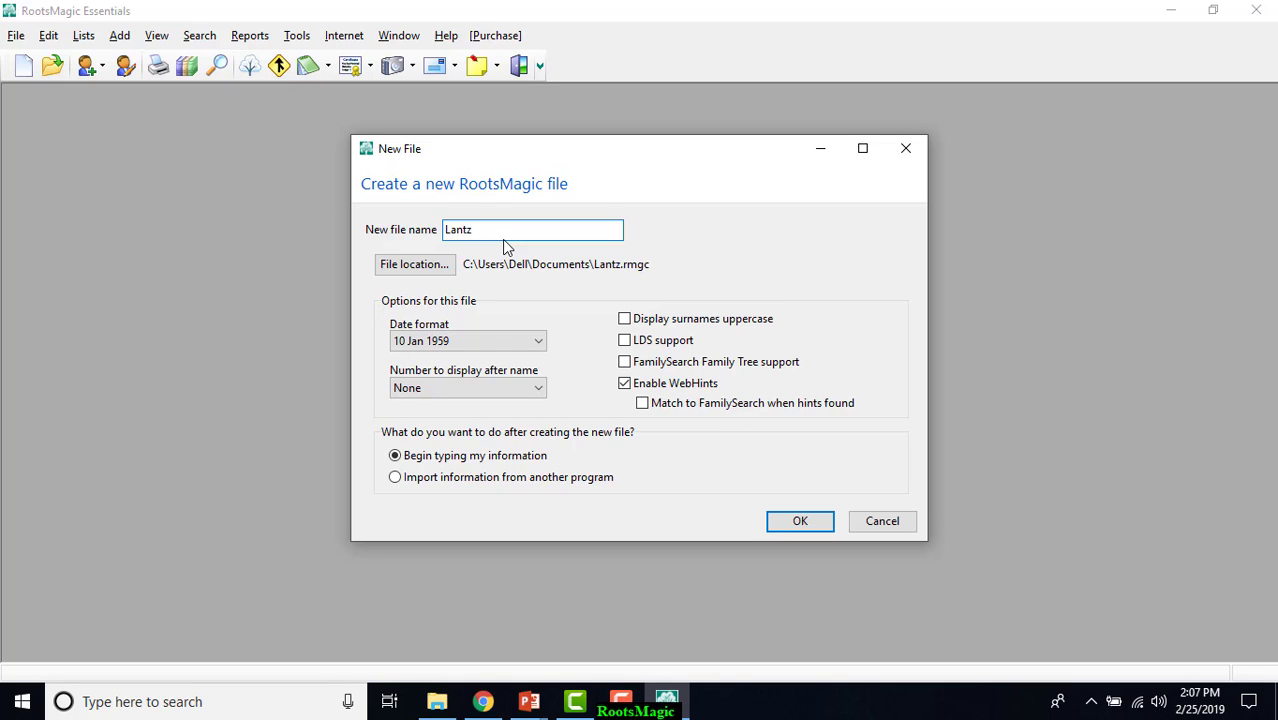
type("_2-25-2018")
key("BackSpace")
type("9")
left_click(625, 342)
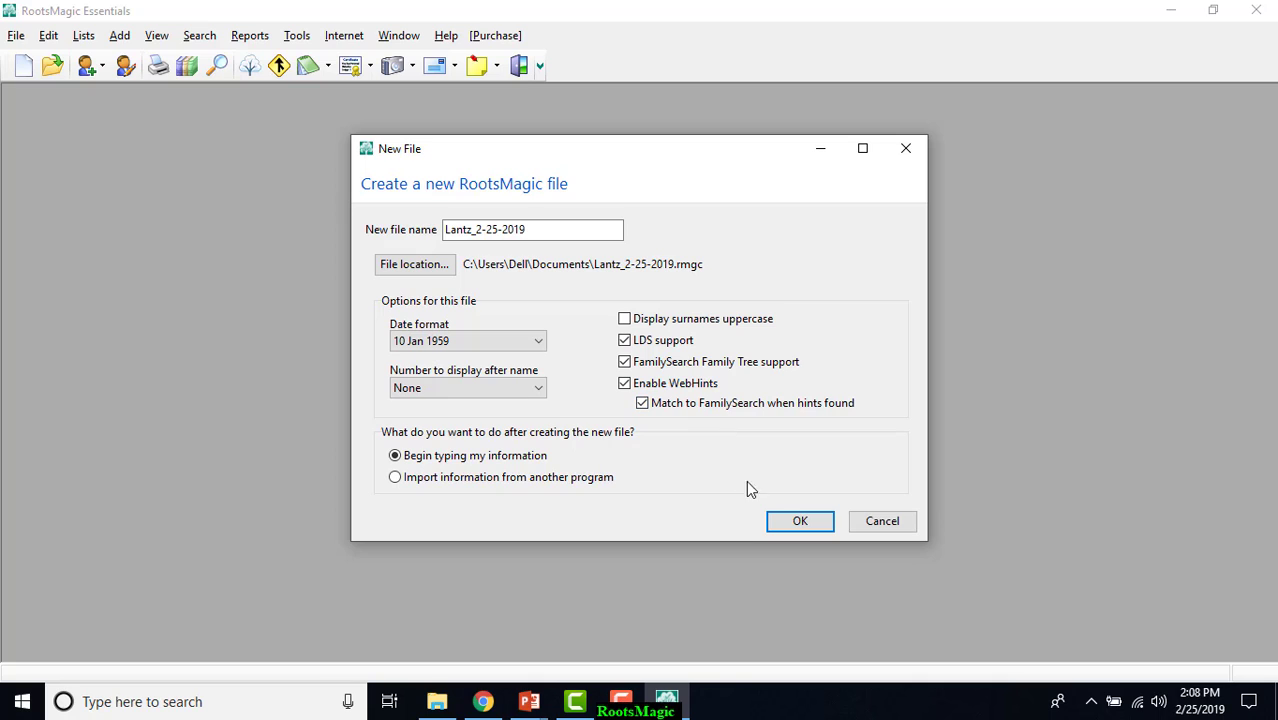
left_click(800, 521)
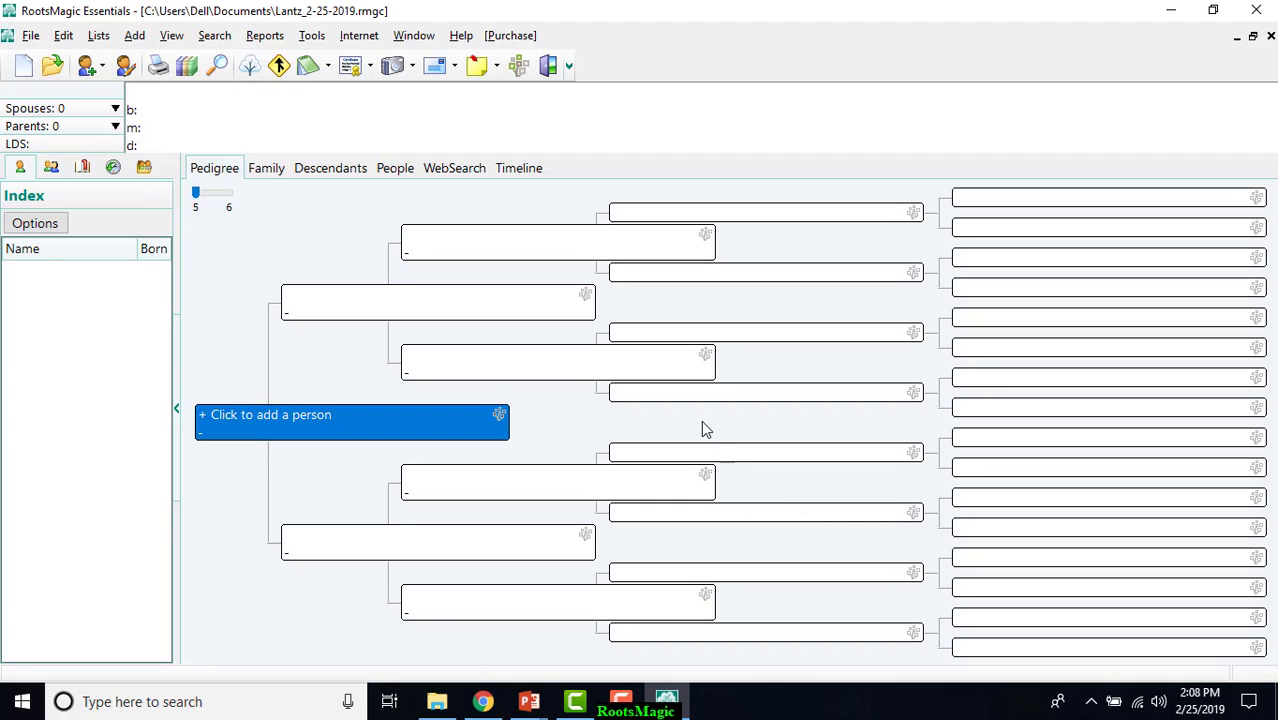
Enter the FamilySearch user name and password for WebHints in the file options and save them.
left_click(312, 38)
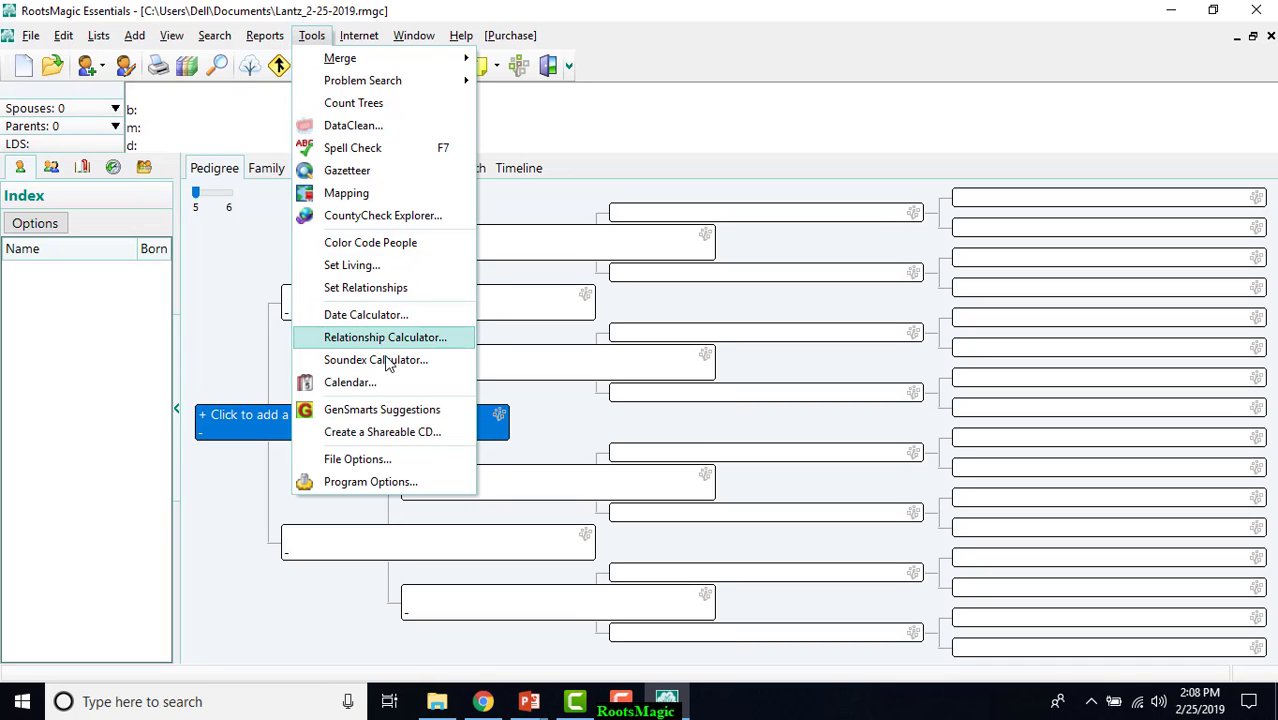
left_click(385, 459)
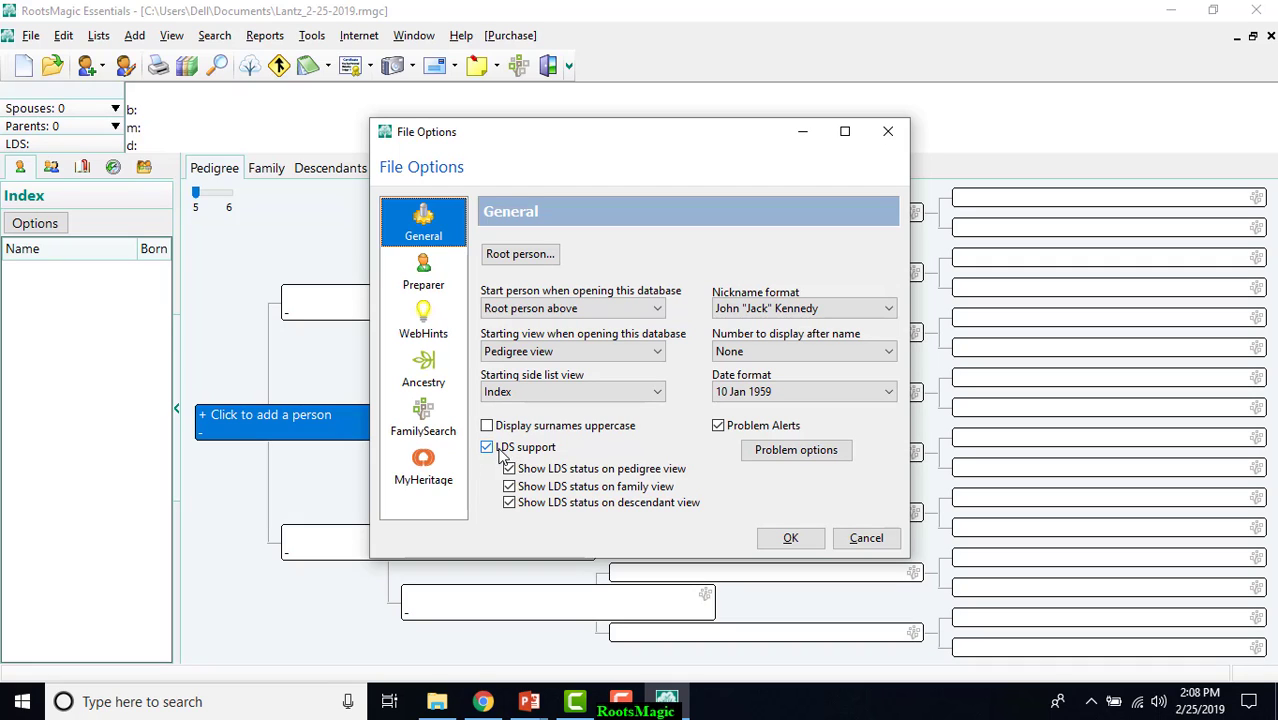
left_click(432, 414)
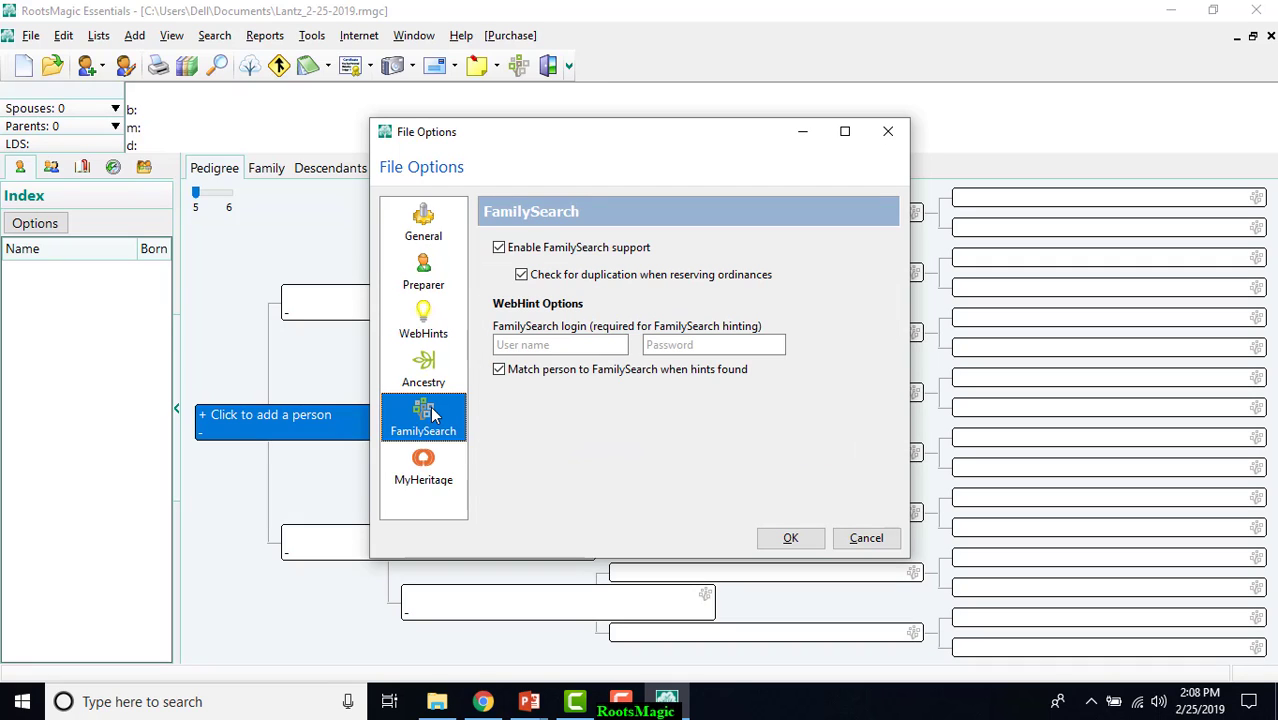
left_click(500, 344)
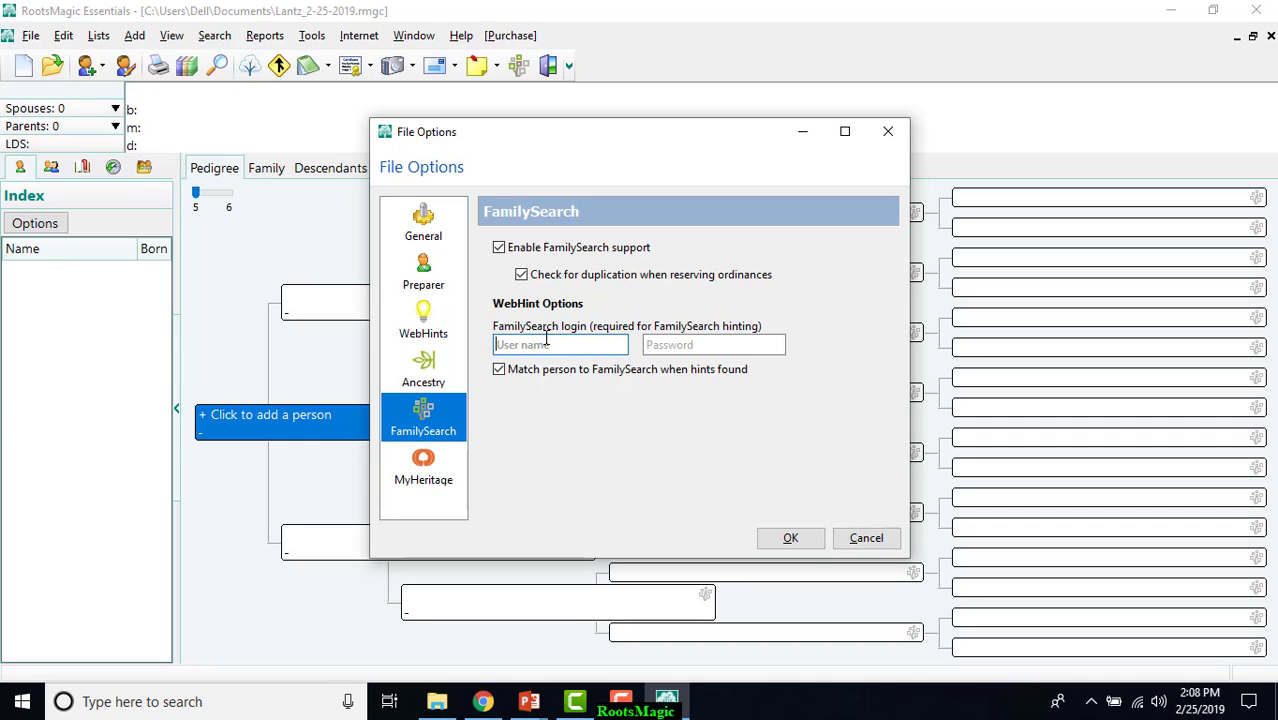
type("mikelantz")
key("Tab")
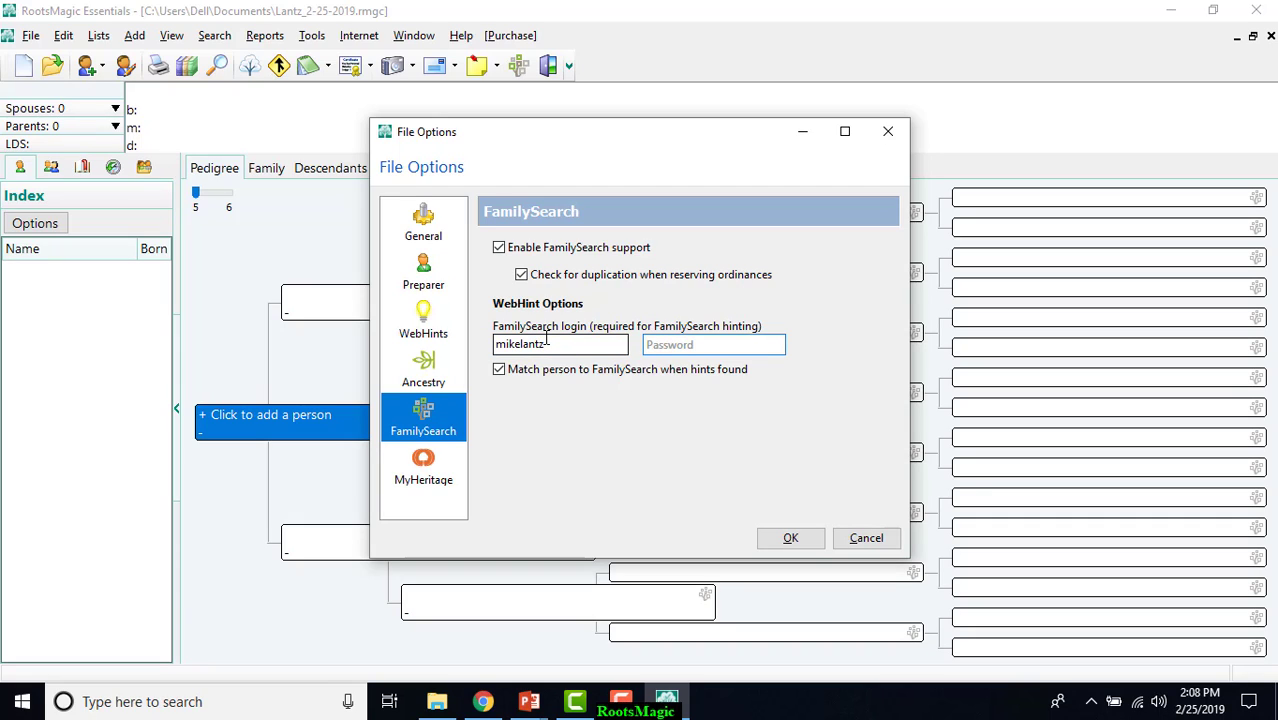
type("••")
left_click(790, 540)
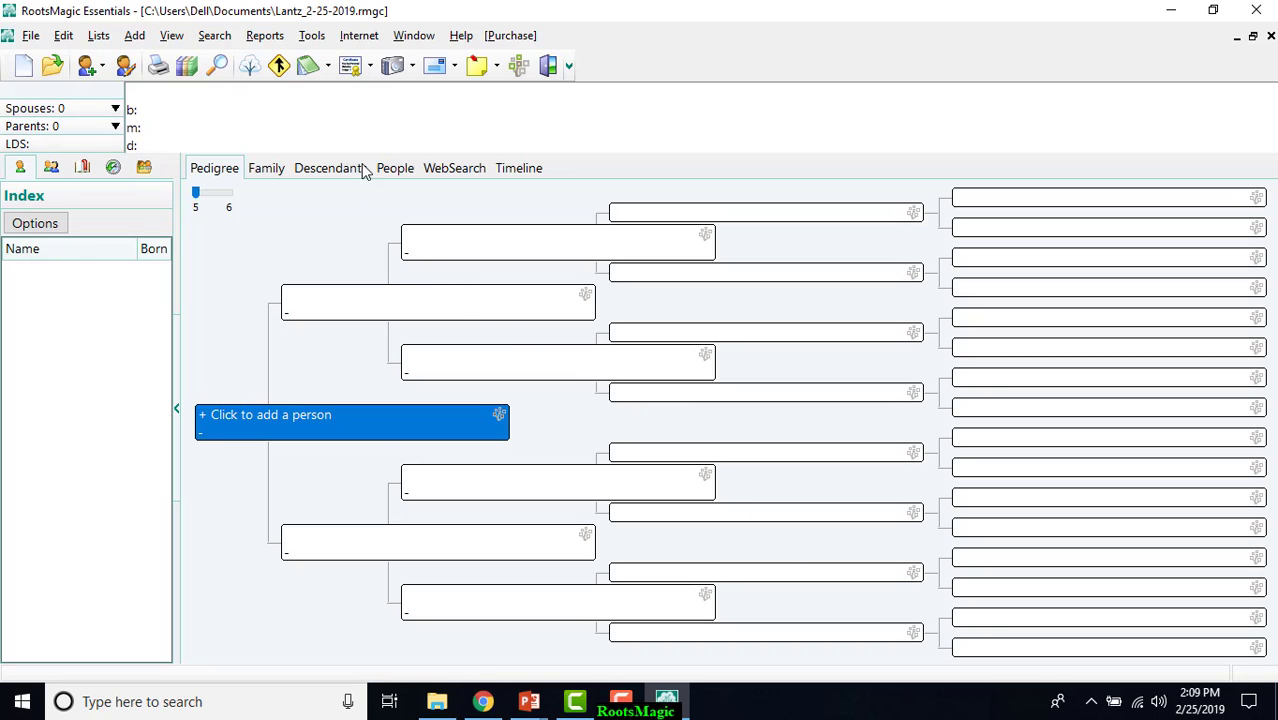
Review the general settings in the program options and accept them as they are.
left_click(313, 37)
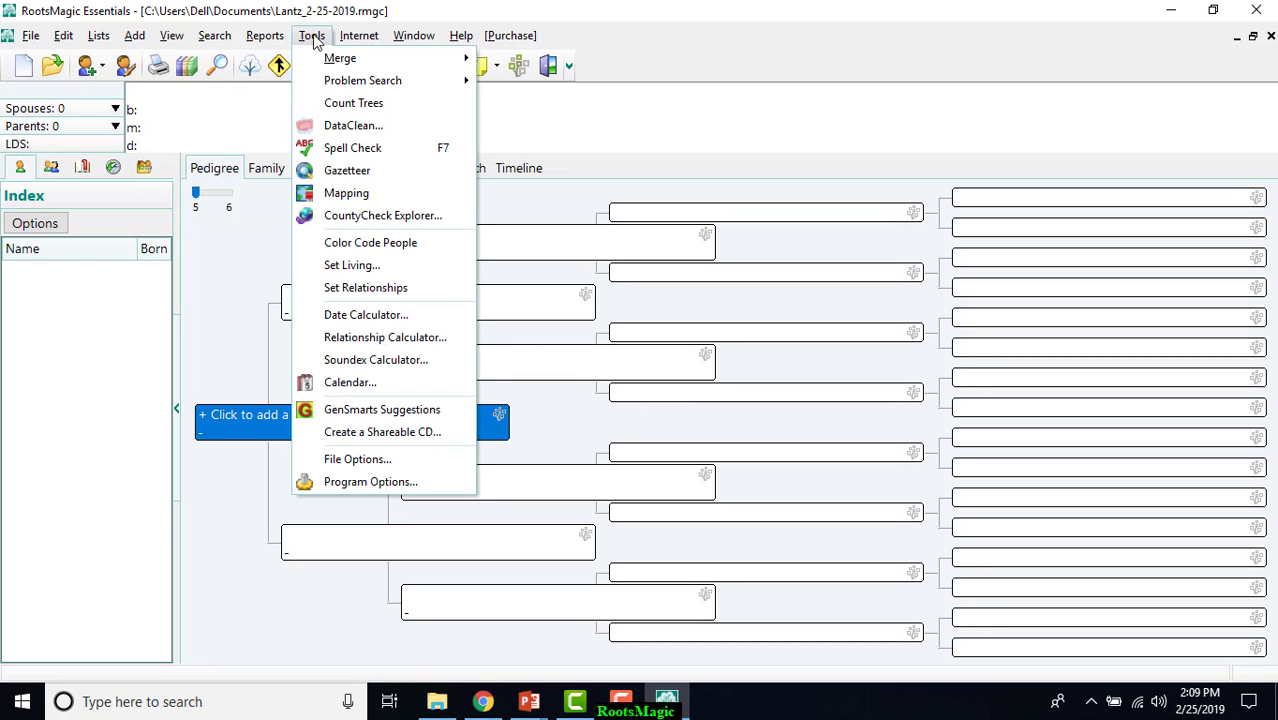
left_click(340, 481)
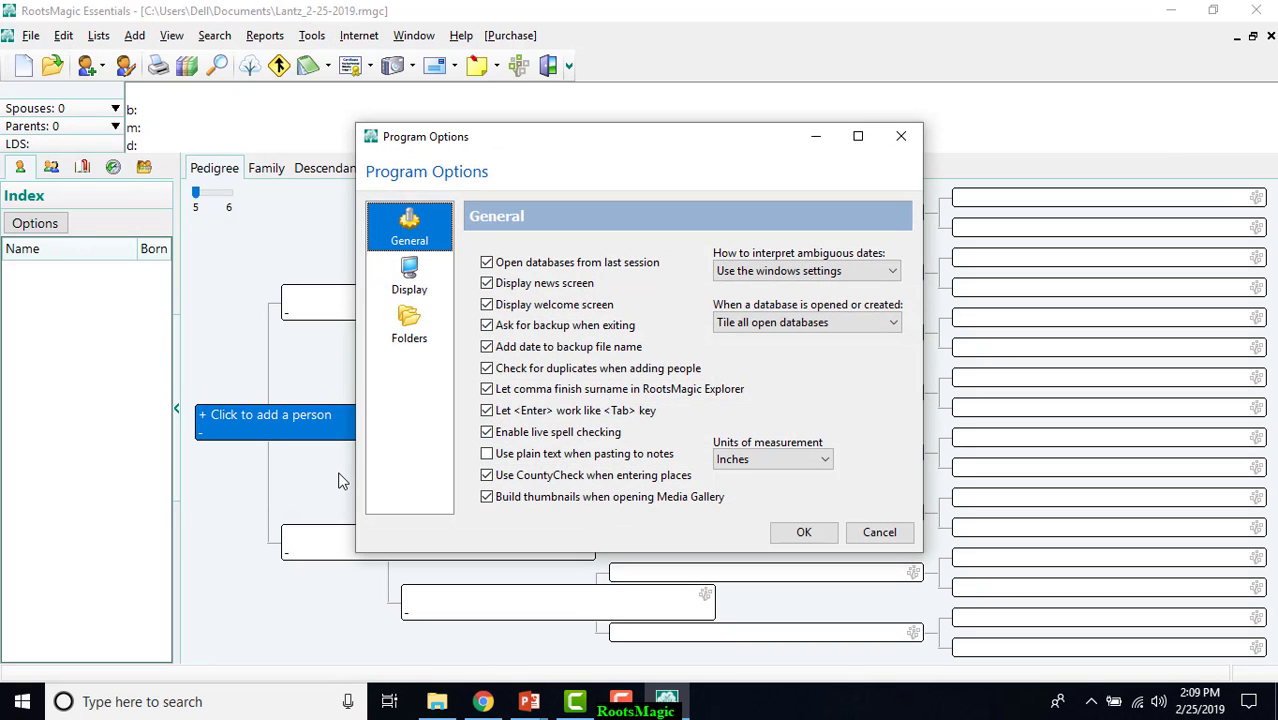
left_click(804, 532)
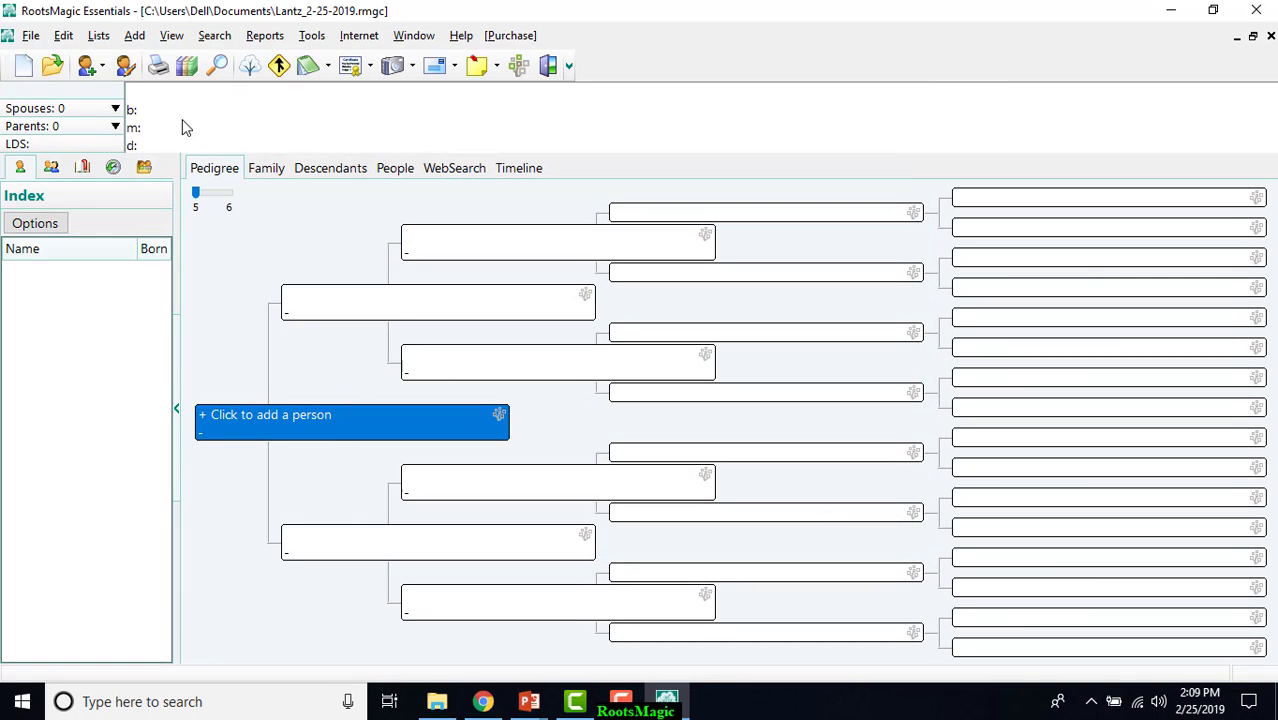
Open FamilySearch Central and sign in with the user name and account password, remembering the credentials.
left_click(31, 37)
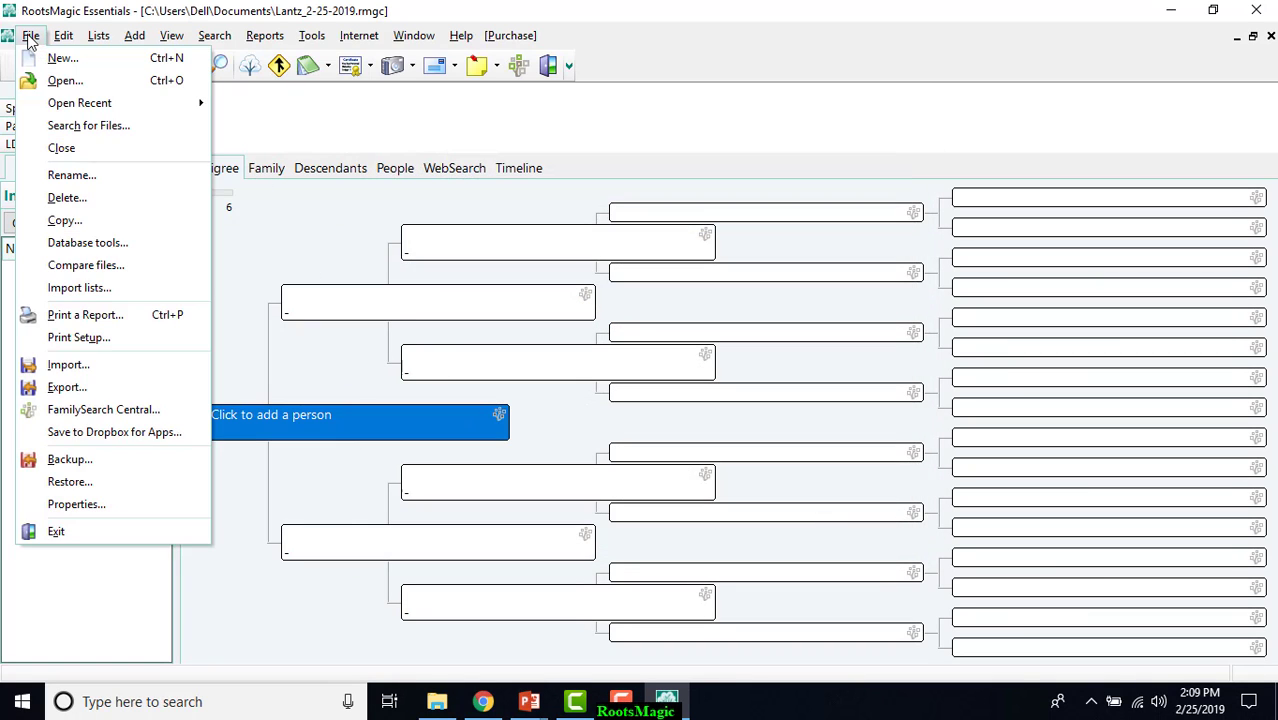
left_click(88, 411)
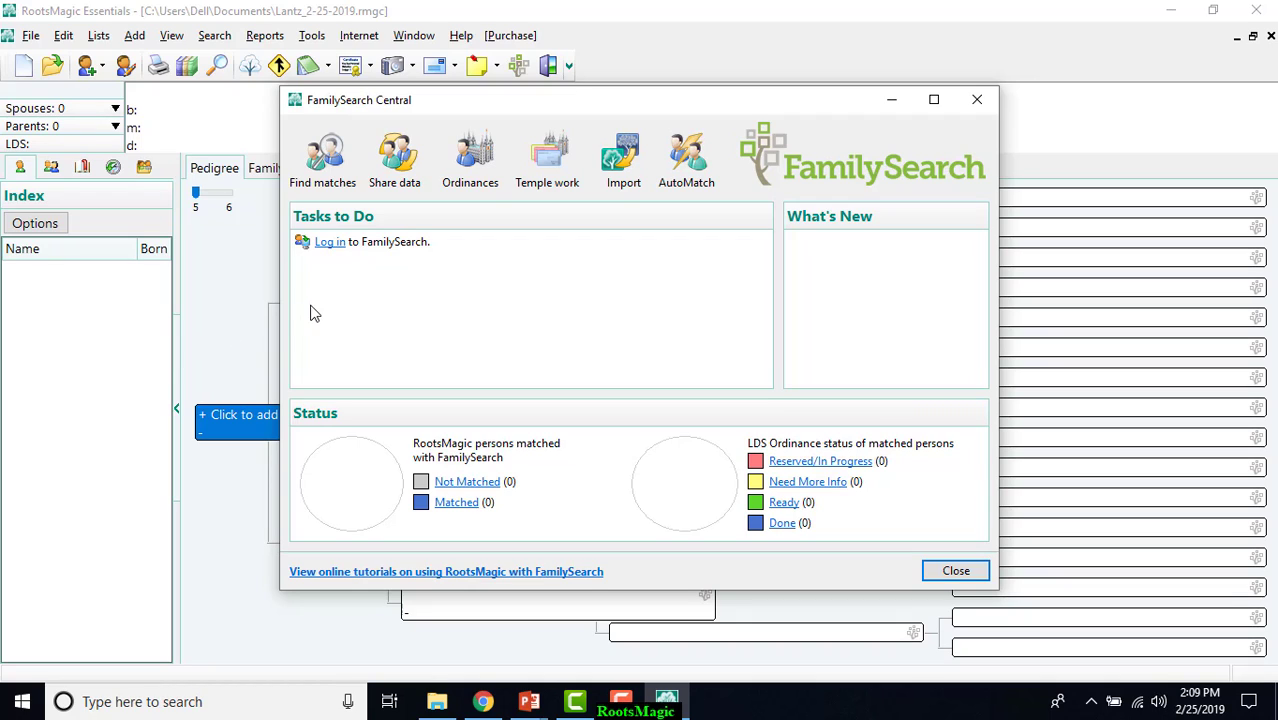
left_click(332, 248)
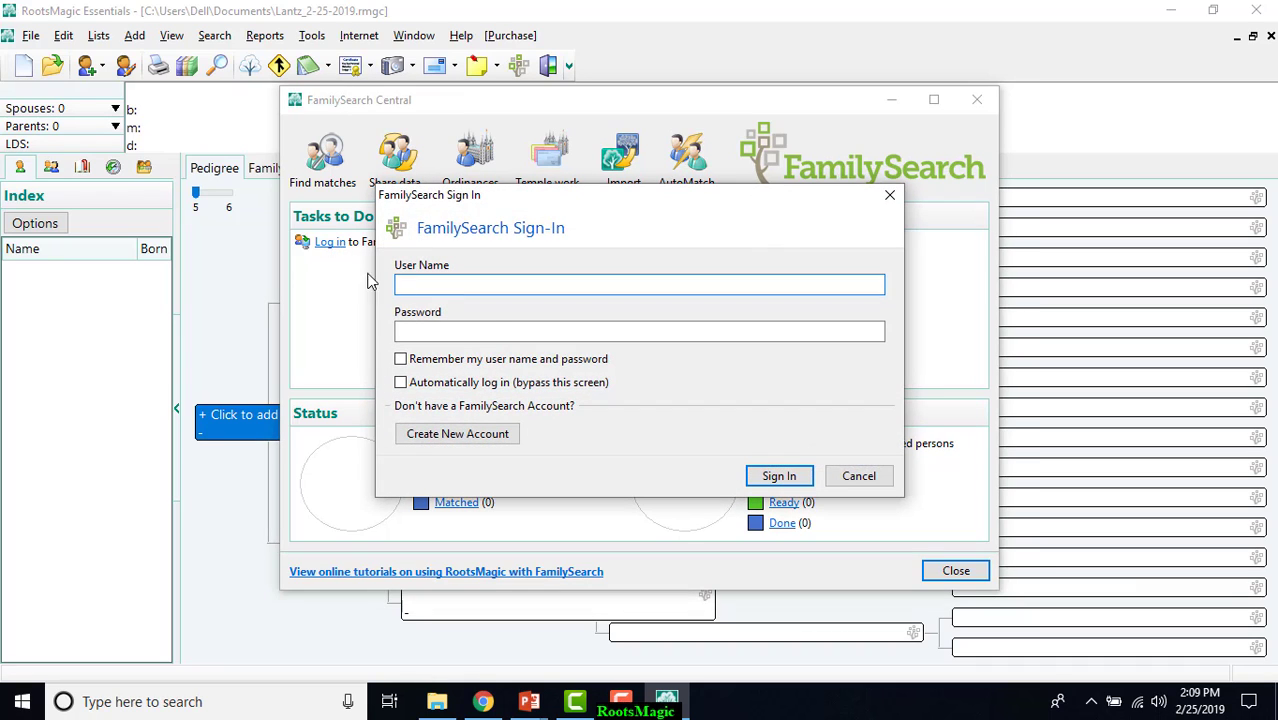
type("mikelantz")
left_click(490, 330)
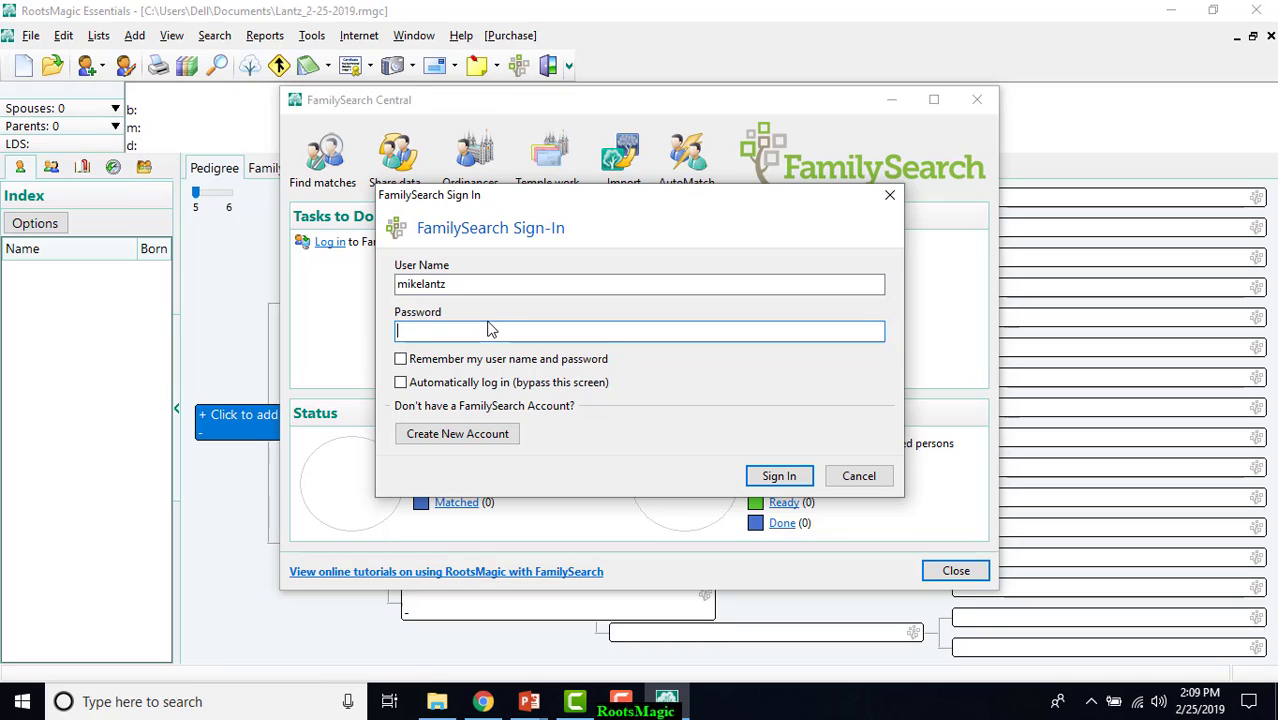
type("••••••••")
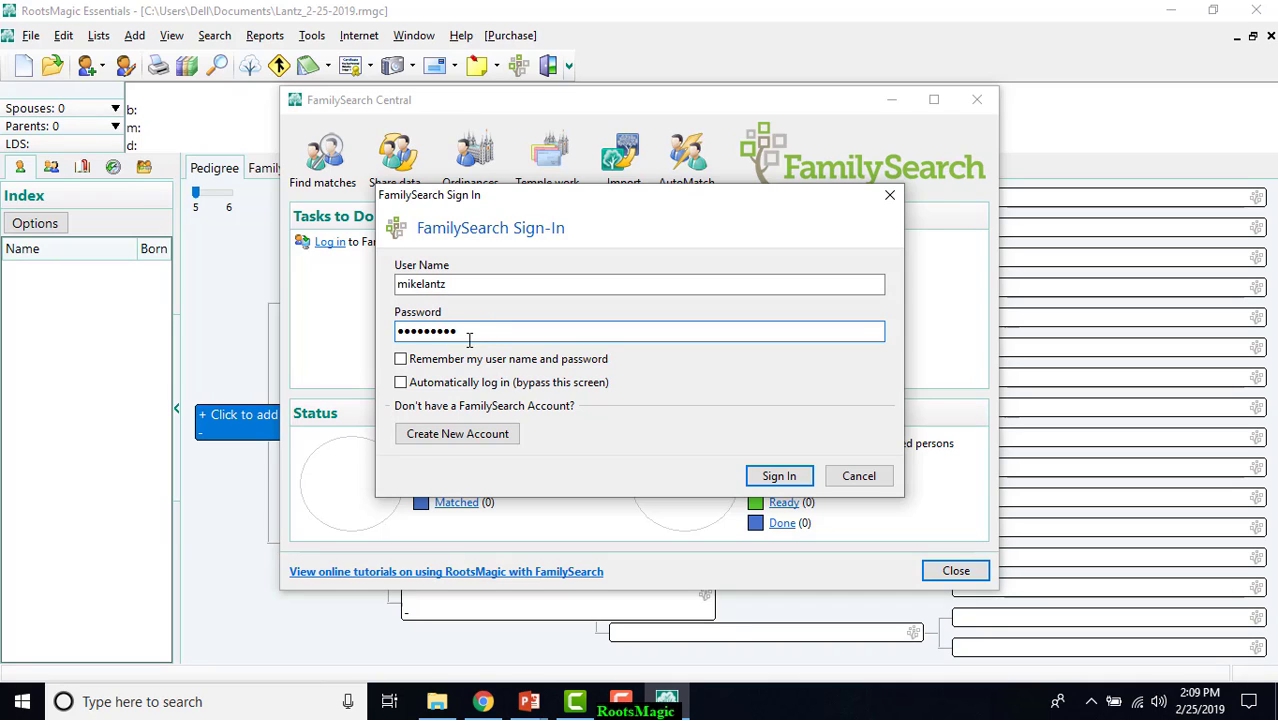
left_click(402, 362)
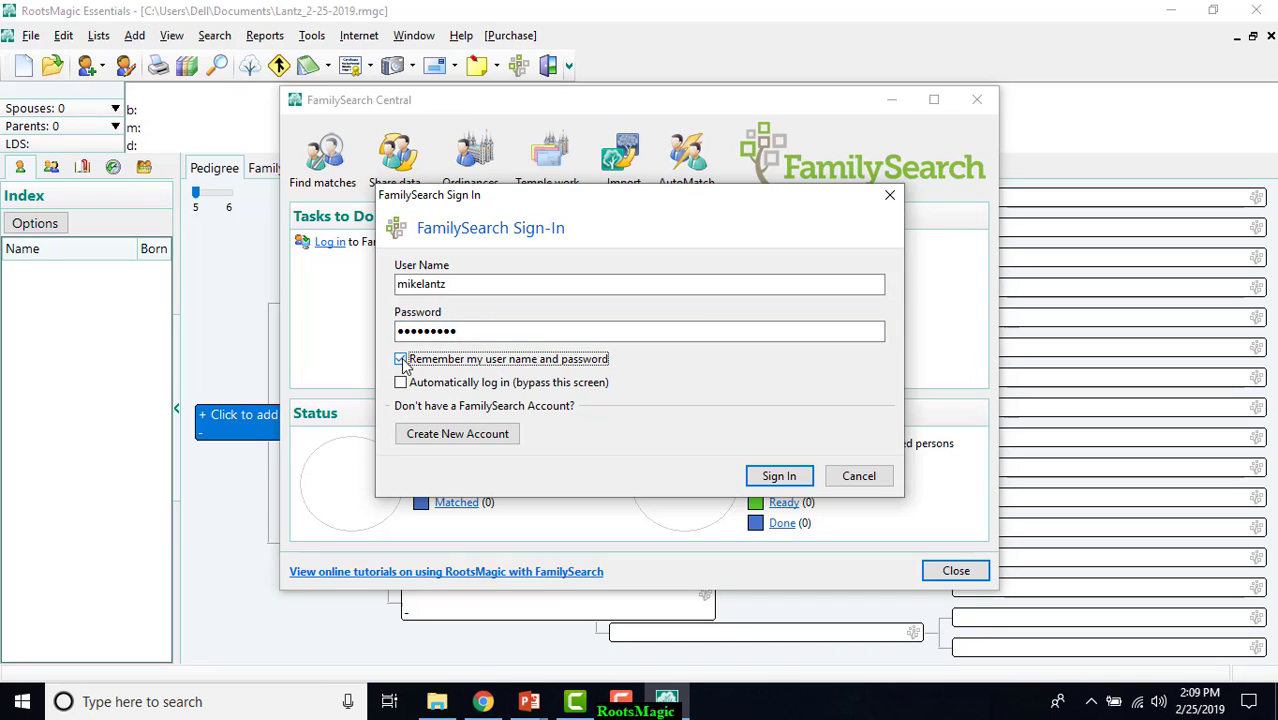
left_click(779, 476)
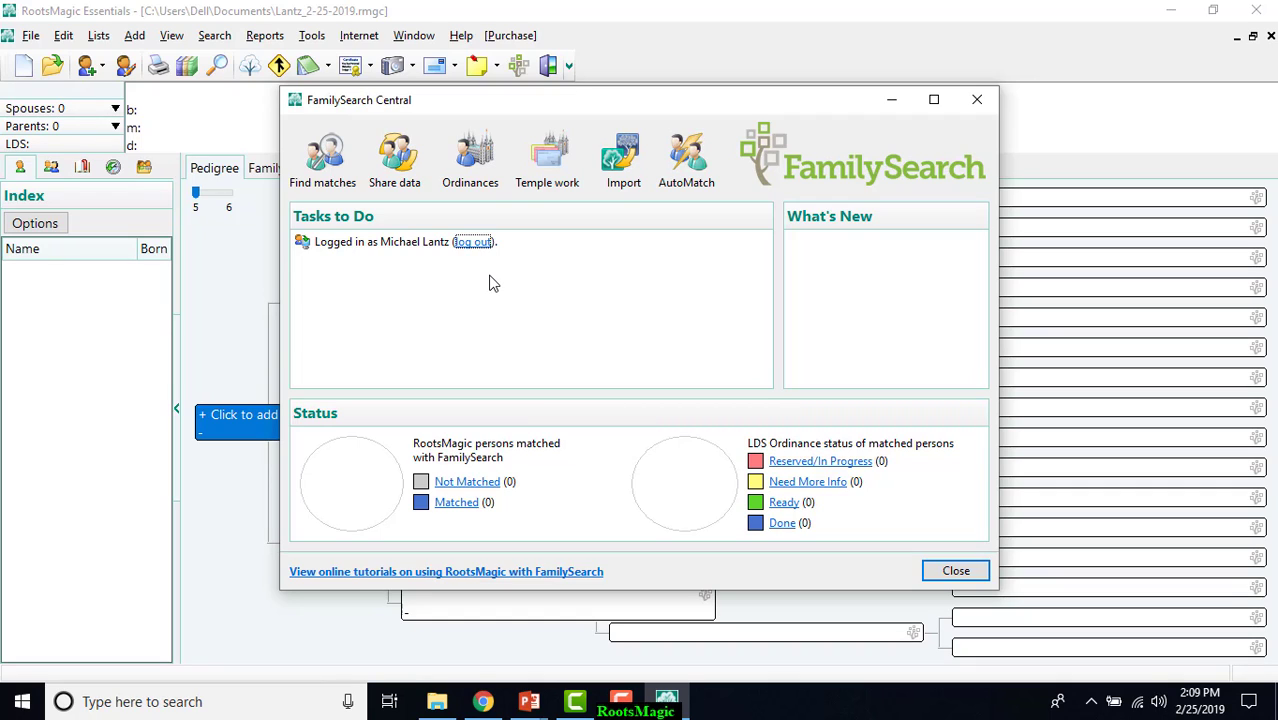
Import the FamilySearch tree starting from Me with 10 ancestor and 4 descendant generations, and stop the import early.
left_click(623, 160)
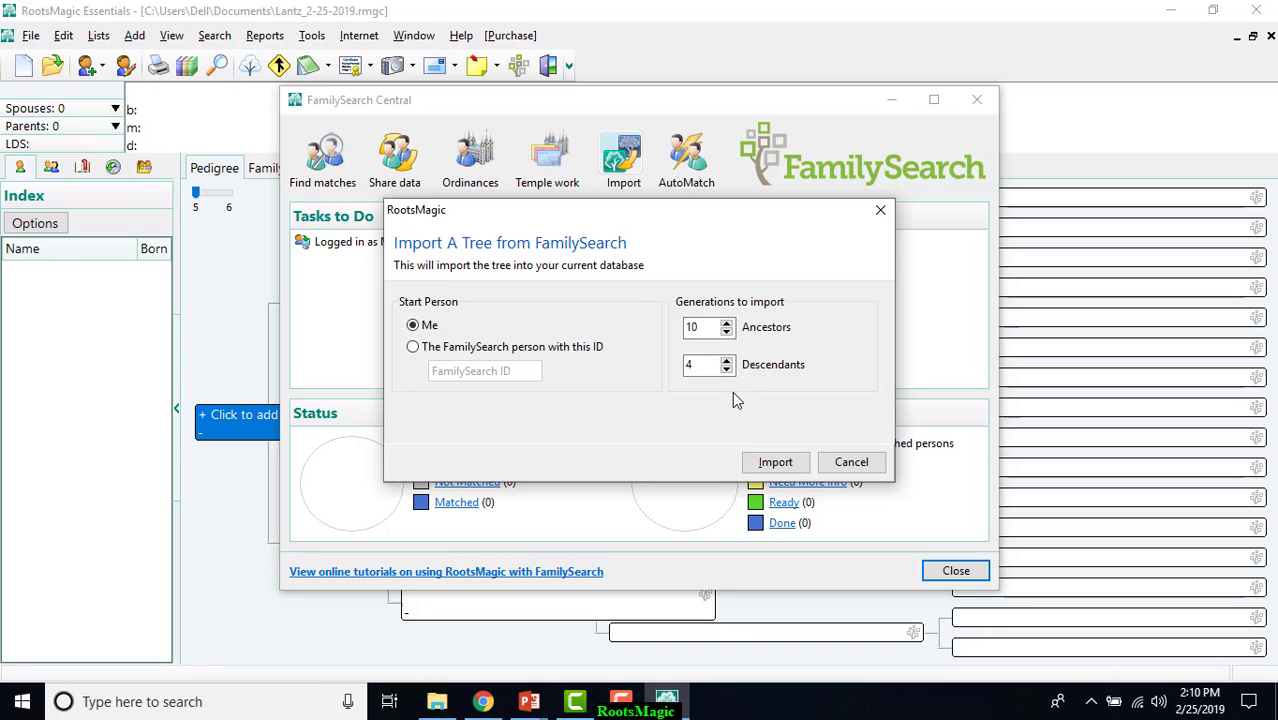
left_click(774, 463)
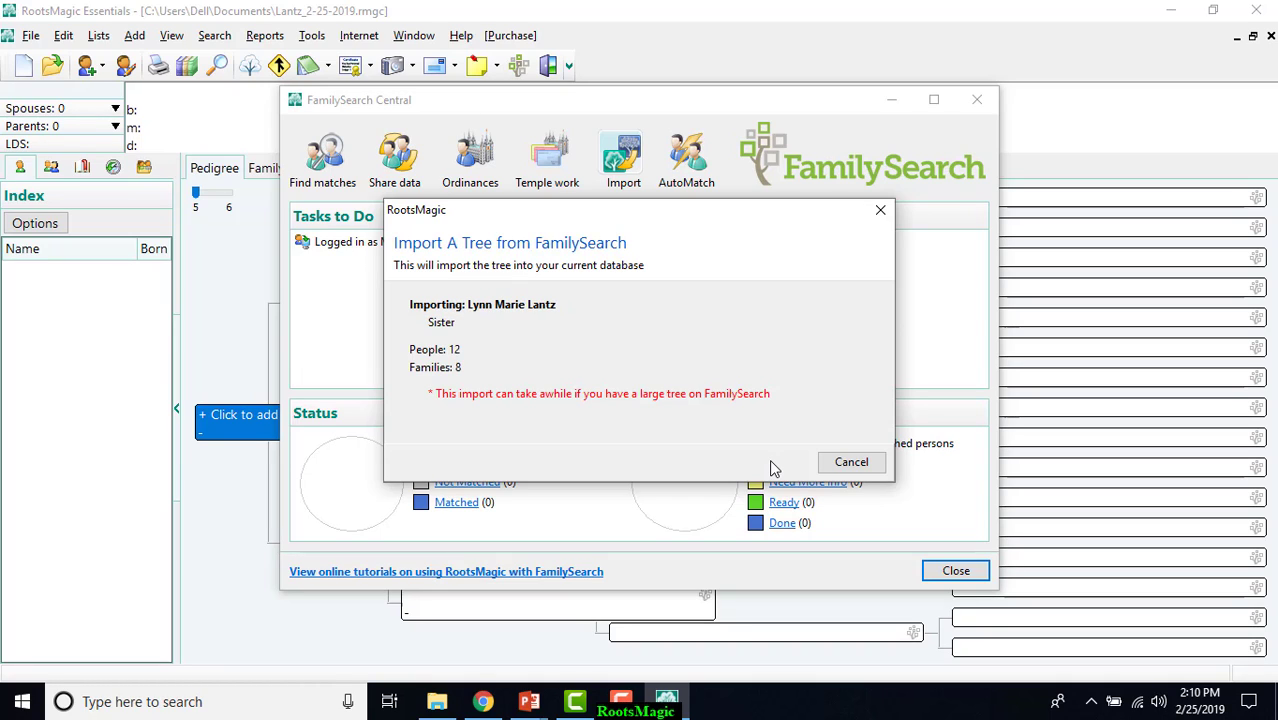
left_click(628, 690)
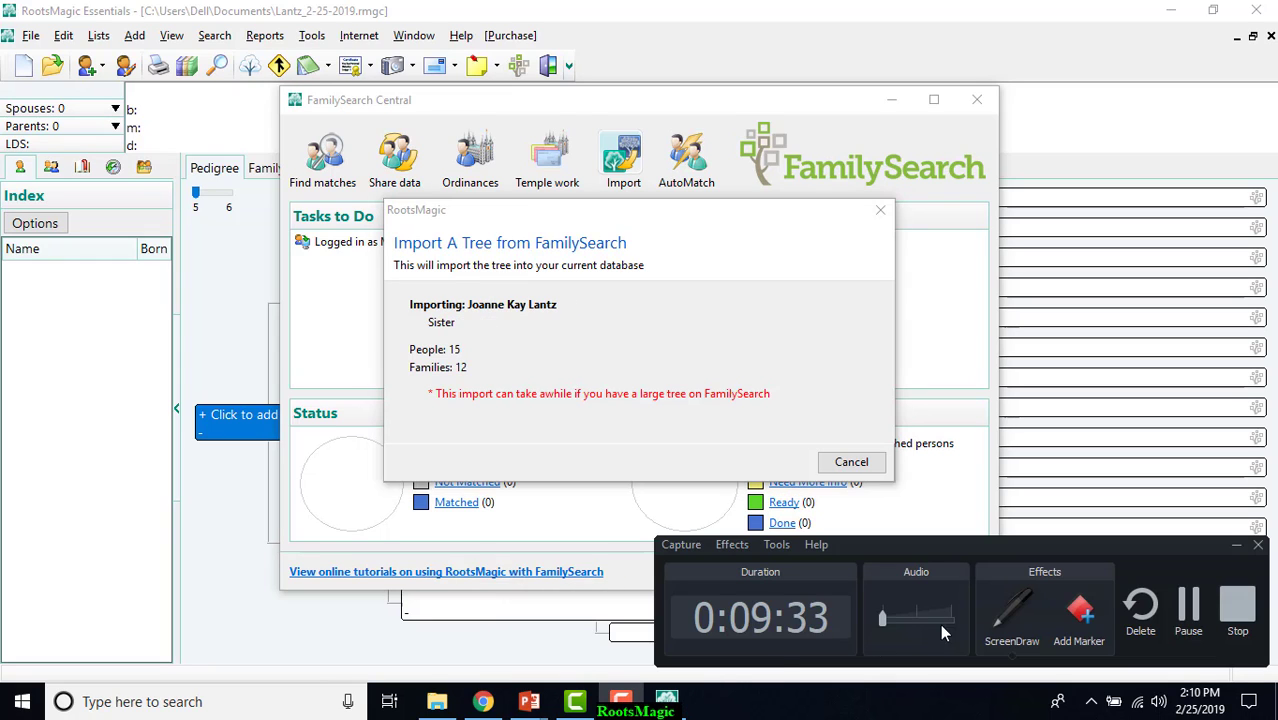
left_click(1187, 618)
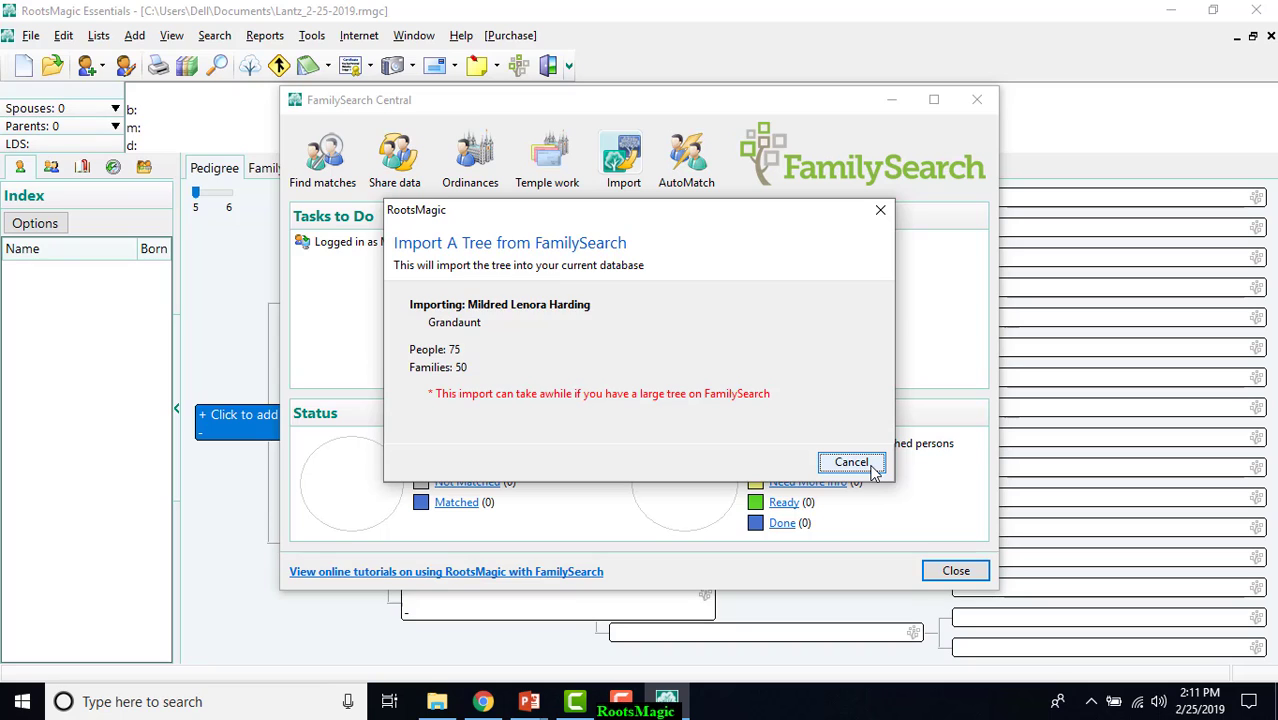
left_click(871, 467)
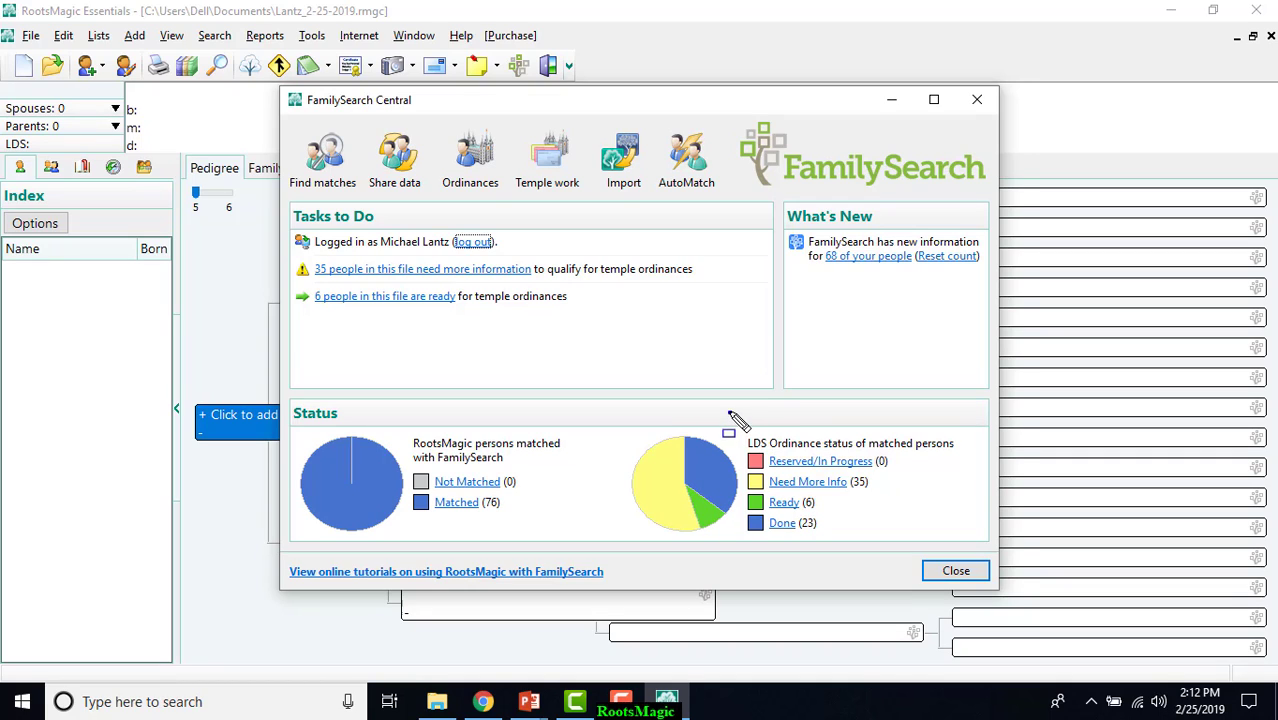
List the people ready for temple ordinances and compare the first person's ordinances and shared data between RootsMagic and FamilySearch.
mouse_move(728, 412)
left_mouse_down()
mouse_move(900, 540)
mouse_move(968, 566)
mouse_move(970, 550)
left_mouse_up()
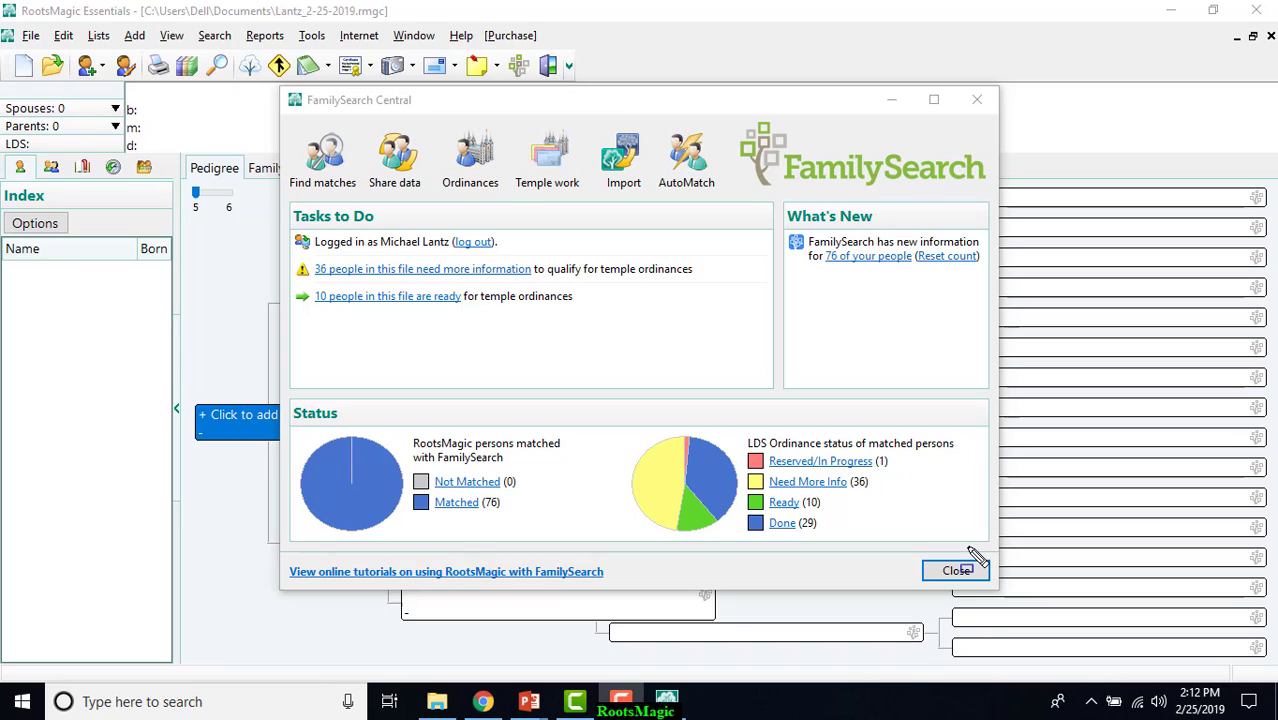
left_click(781, 505)
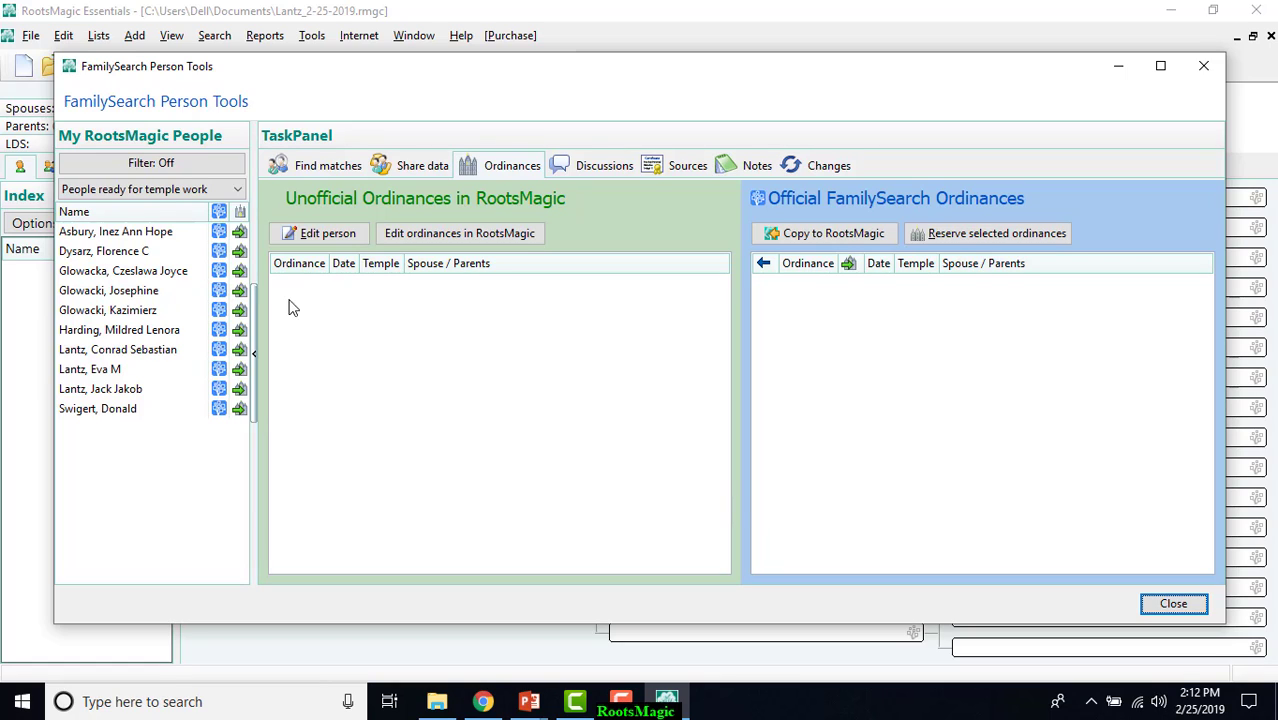
left_click(160, 232)
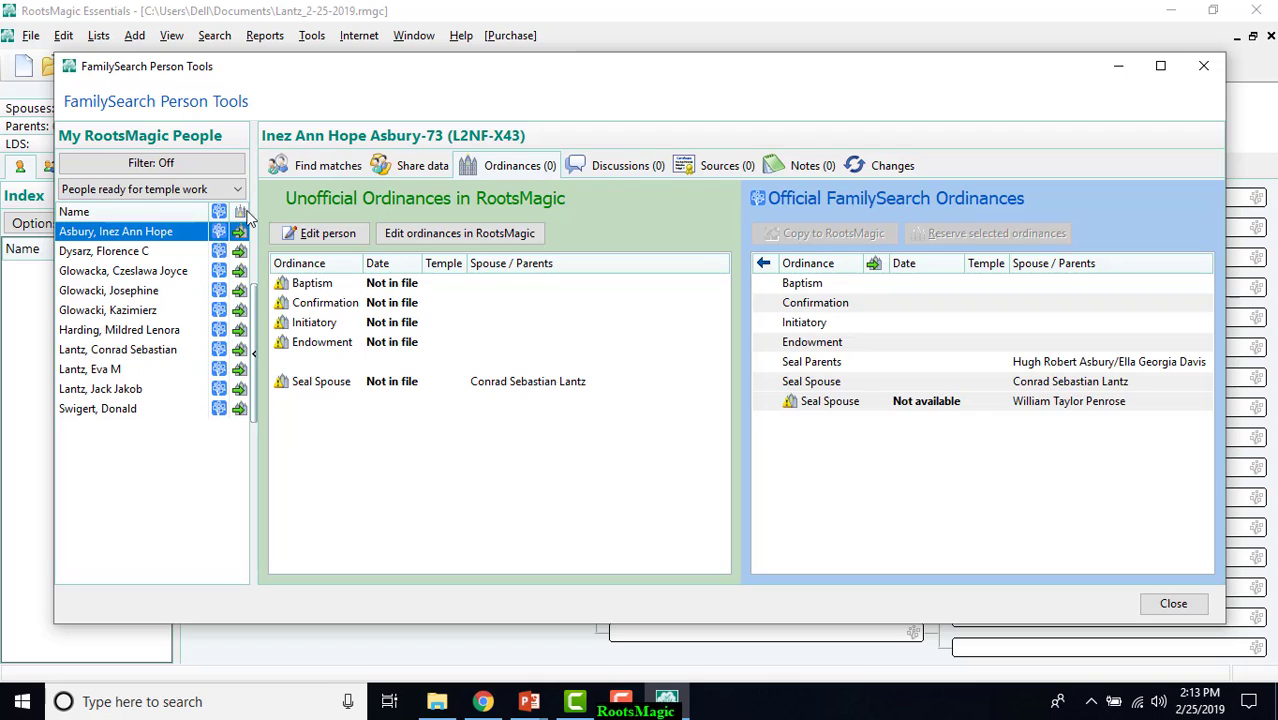
left_click(418, 168)
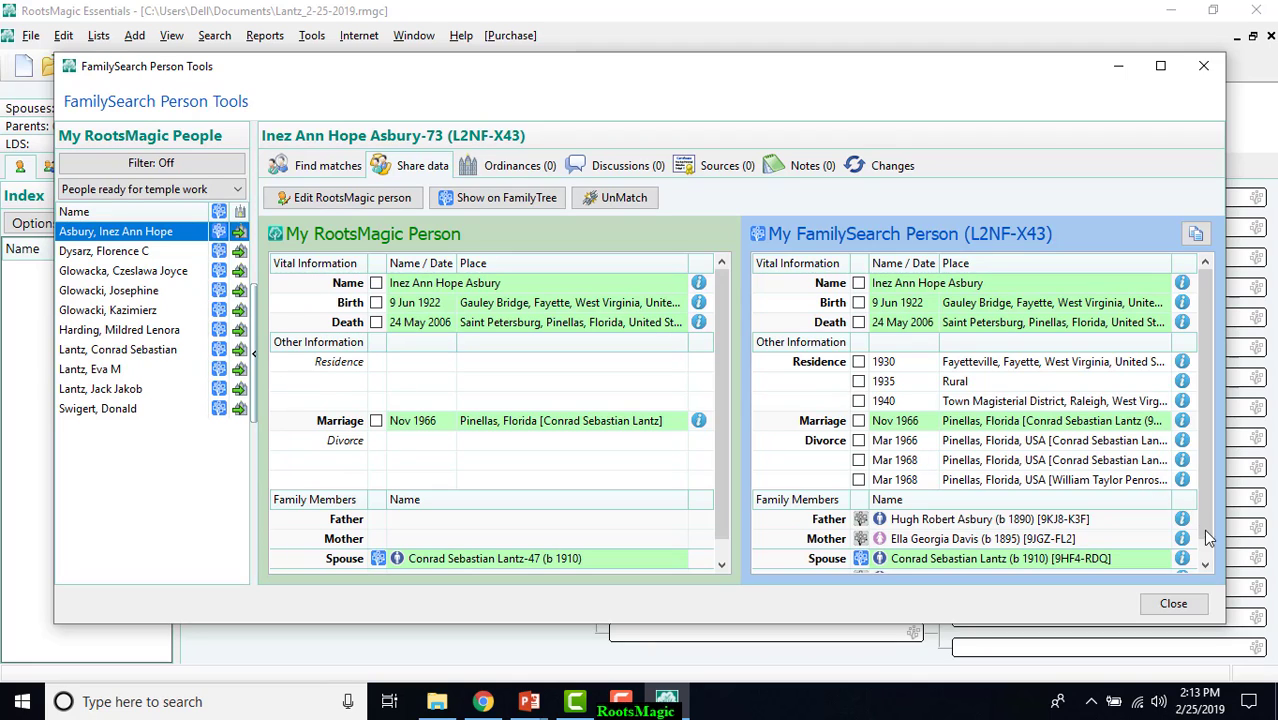
scroll(1208, 556, "down", 1)
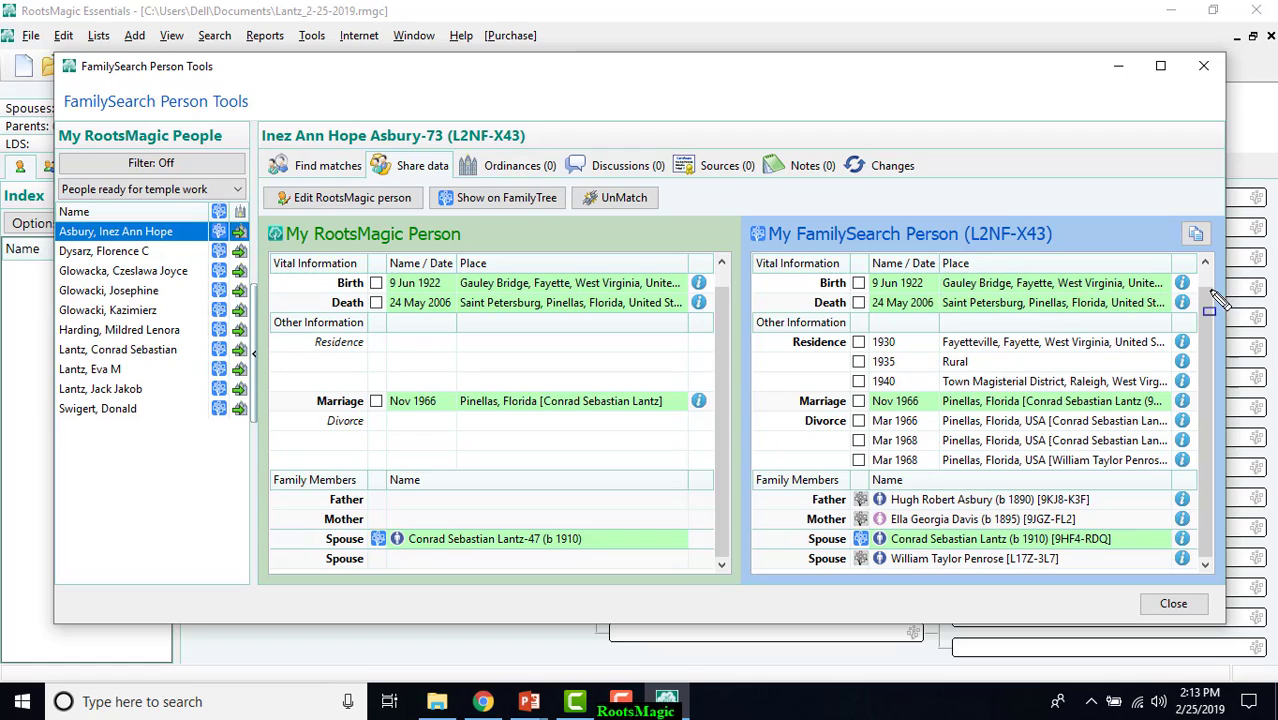
key("ctrl+shift+d")
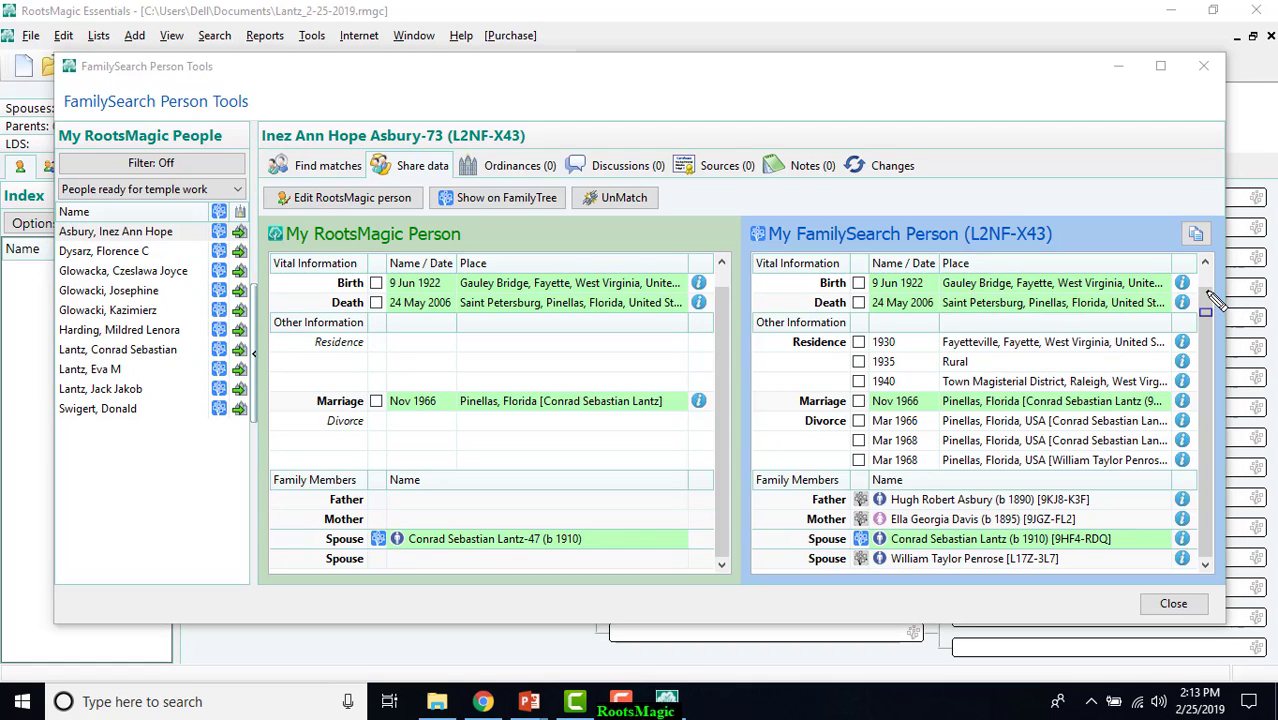
left_click(1207, 291)
right_click(1204, 266)
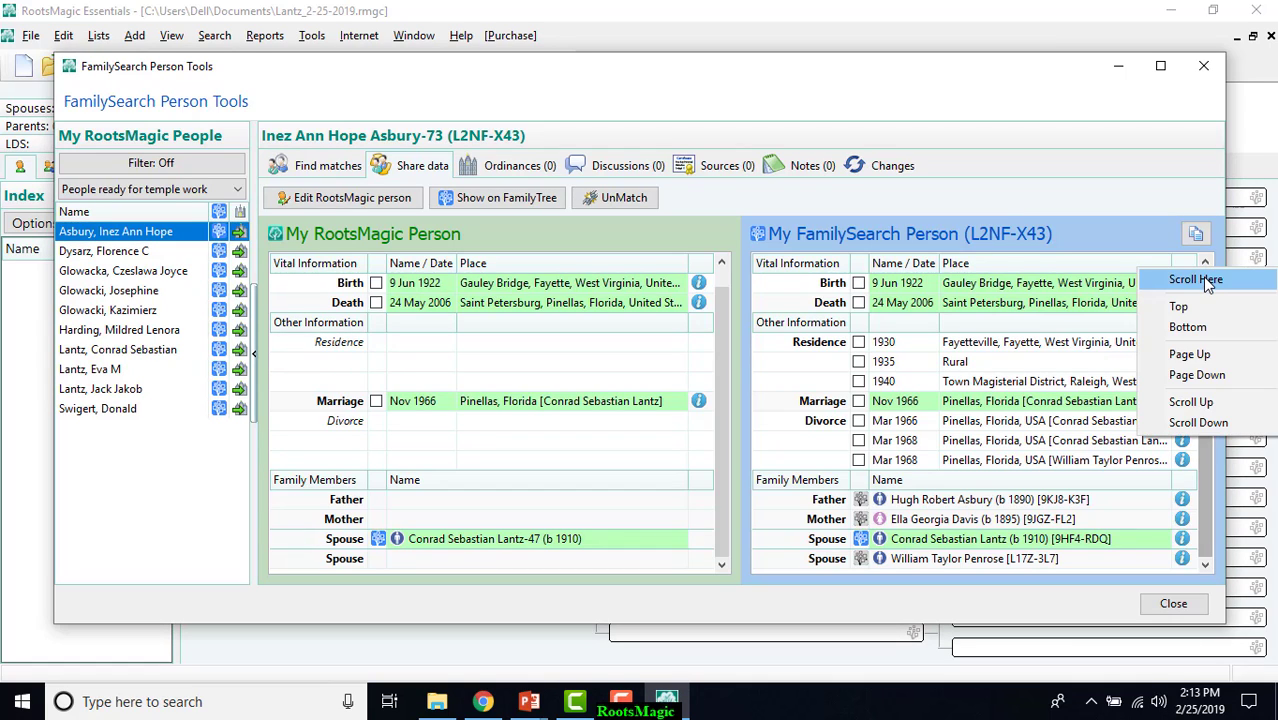
left_click(1150, 222)
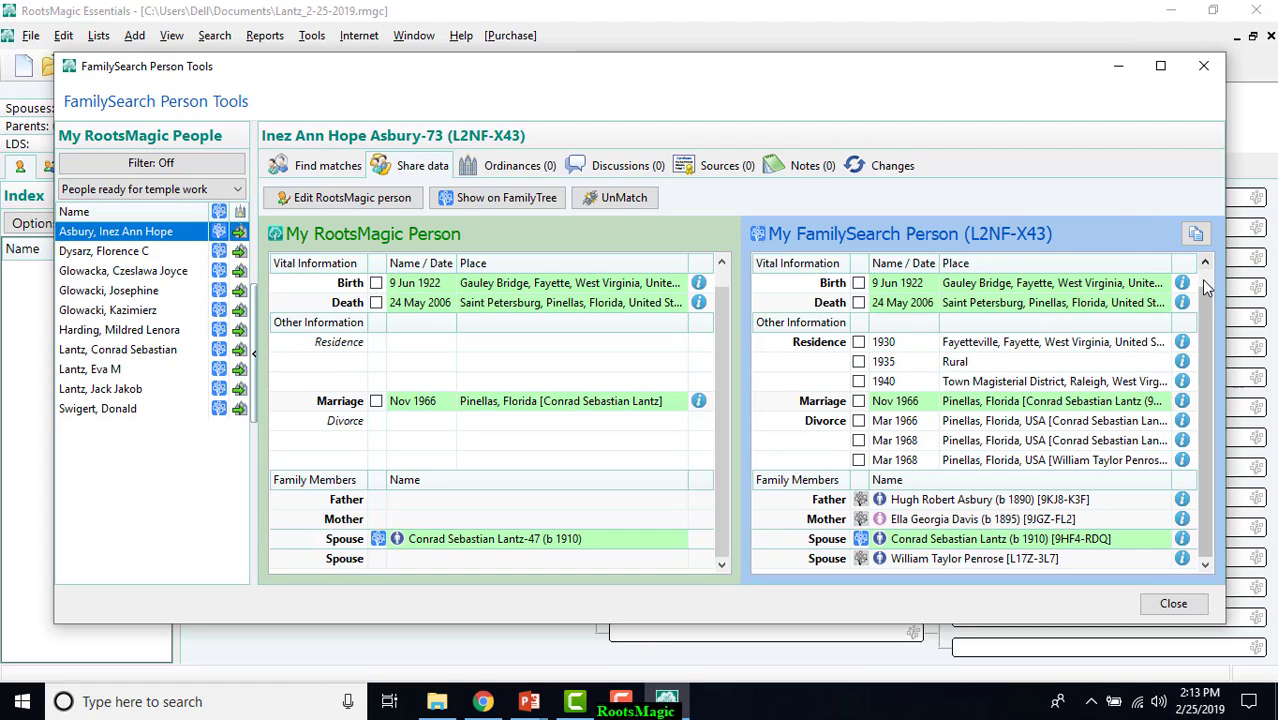
Add the first listed person's father from FamilySearch to RootsMagic as a new father.
right_click(1201, 279)
left_click(1112, 218)
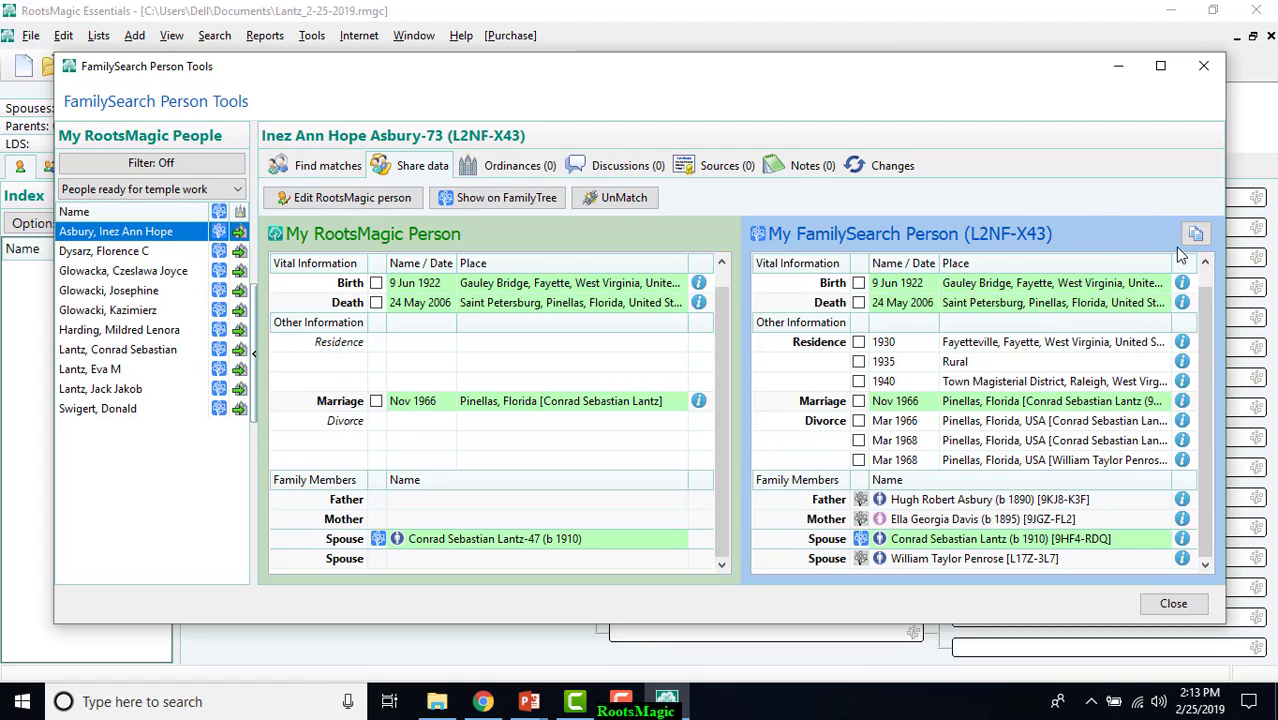
left_click(1213, 289)
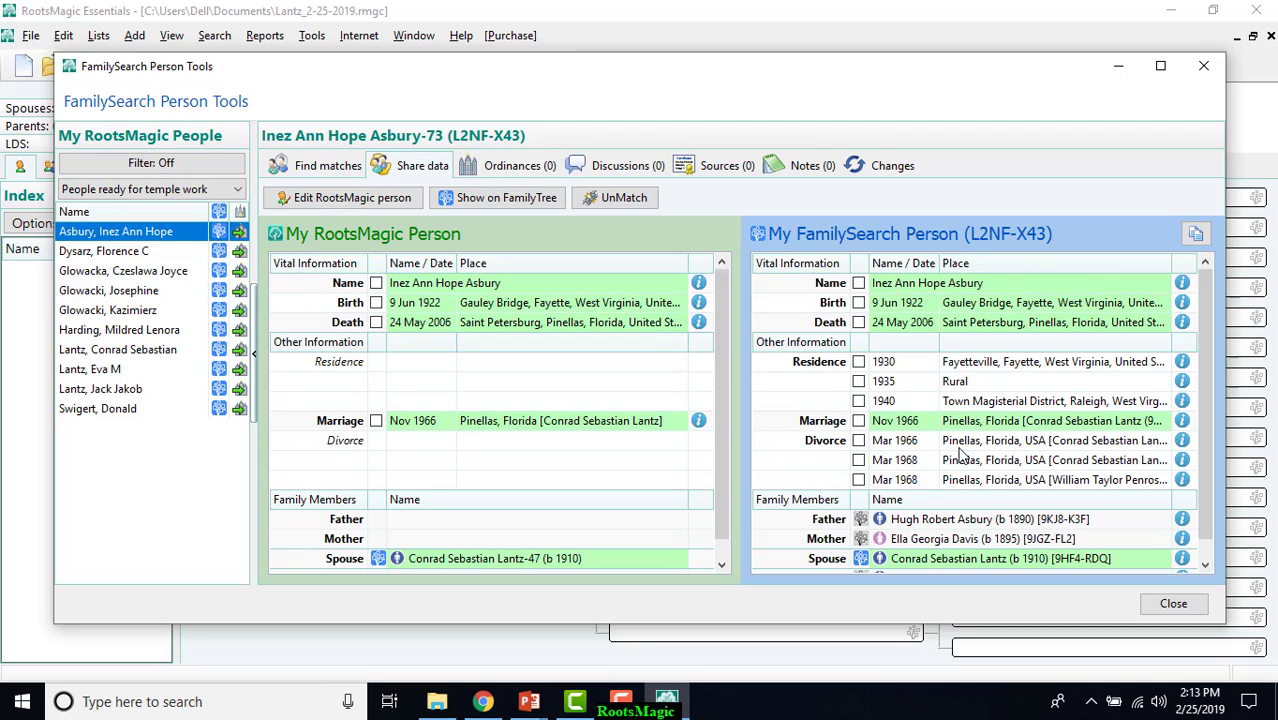
left_click(1206, 464)
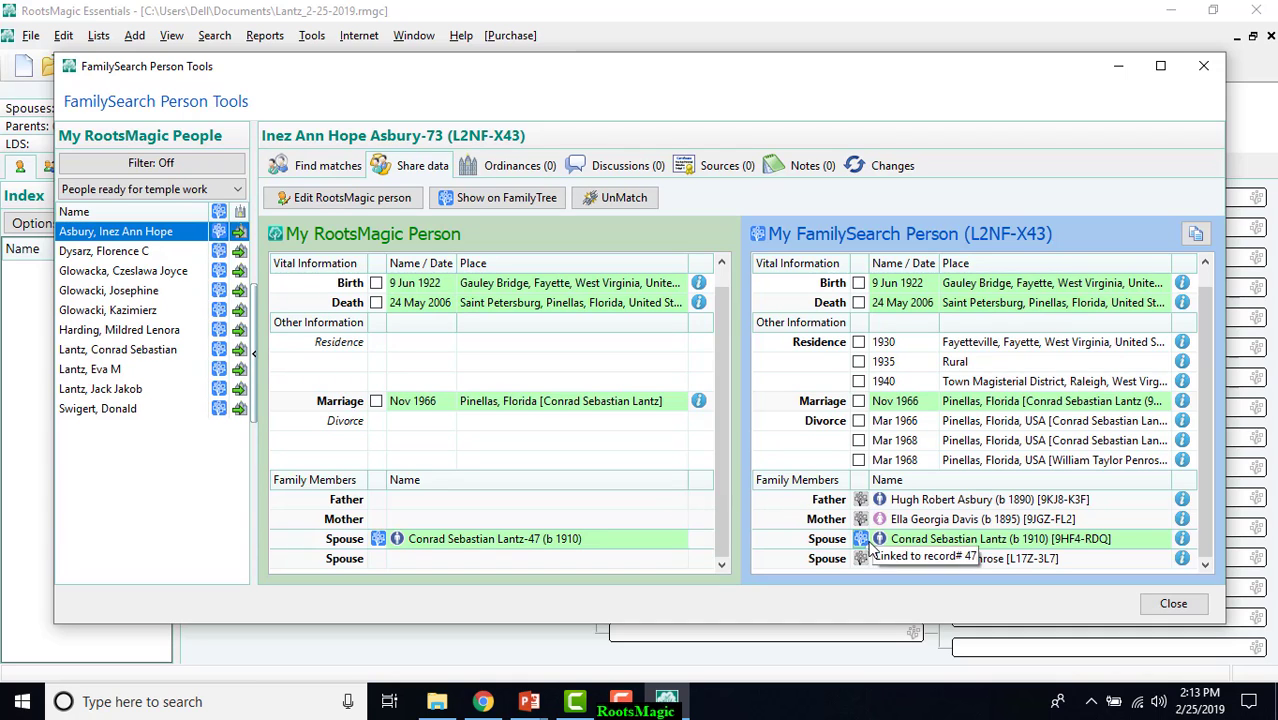
left_click(862, 502)
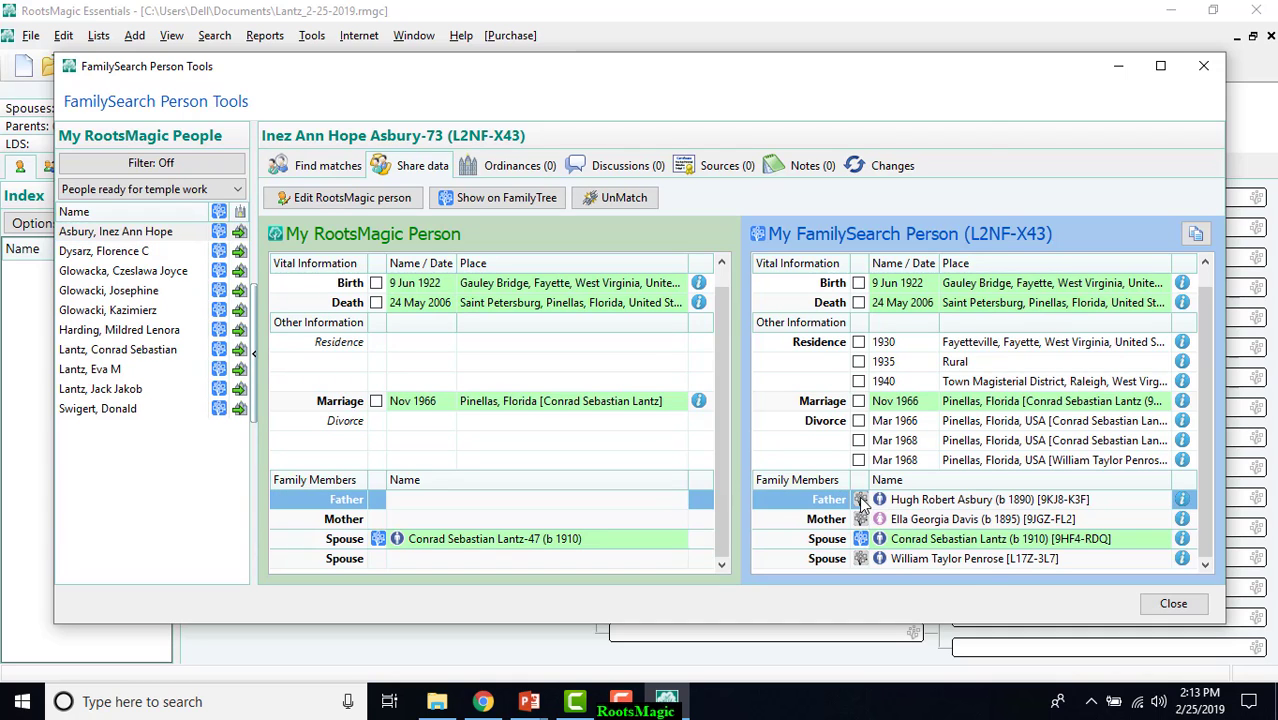
left_click(862, 502)
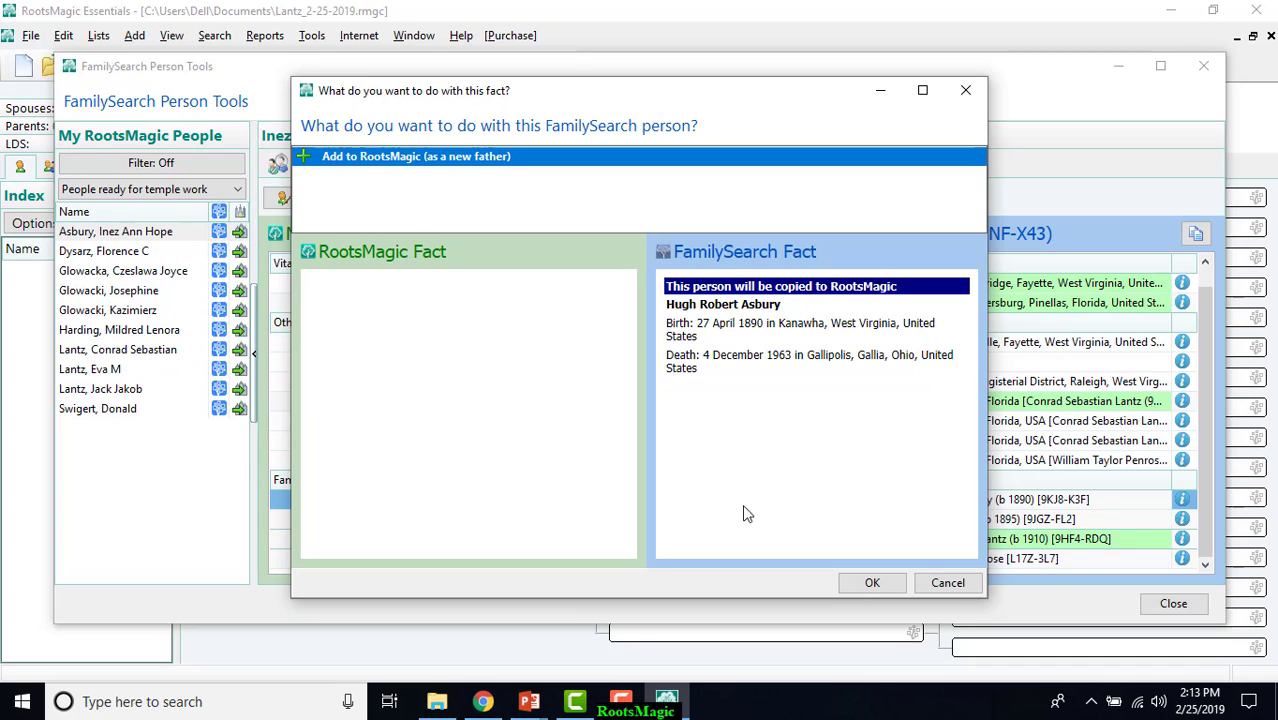
left_click(871, 582)
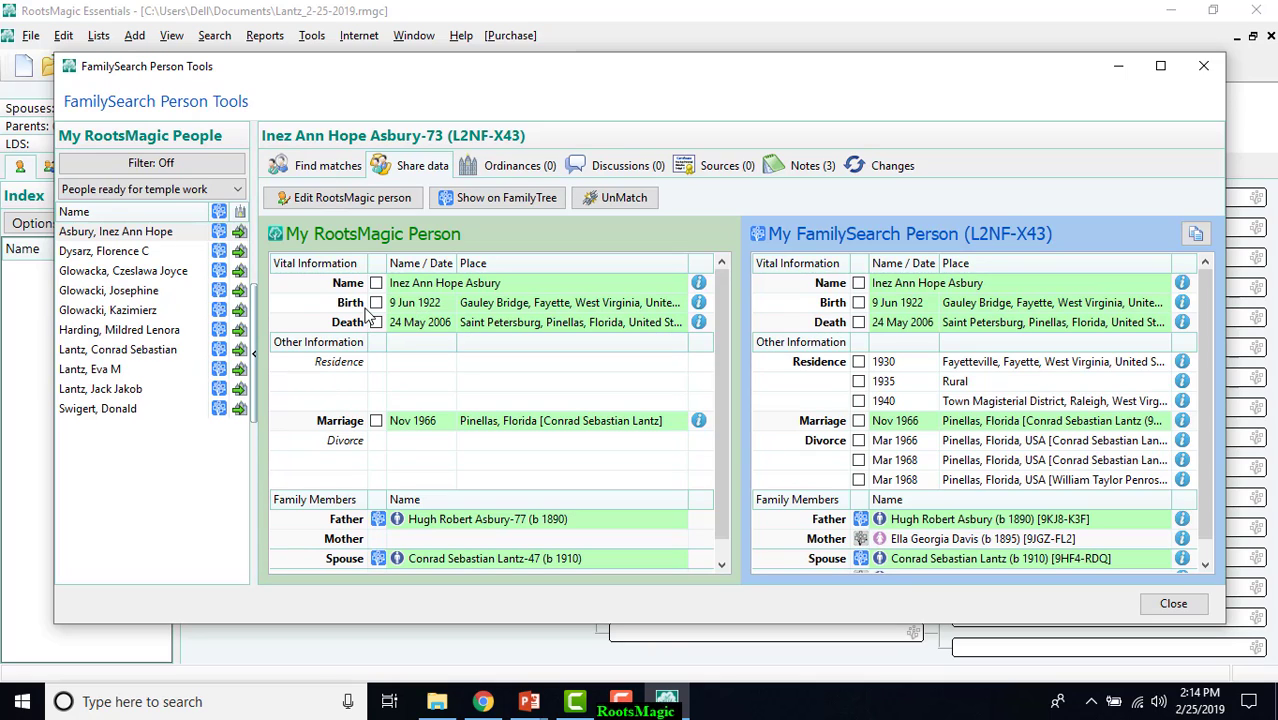
Compare the shared data of the second to sixth and last people ready for temple work, check the third's ordinances, and close the person tools.
left_click(150, 251)
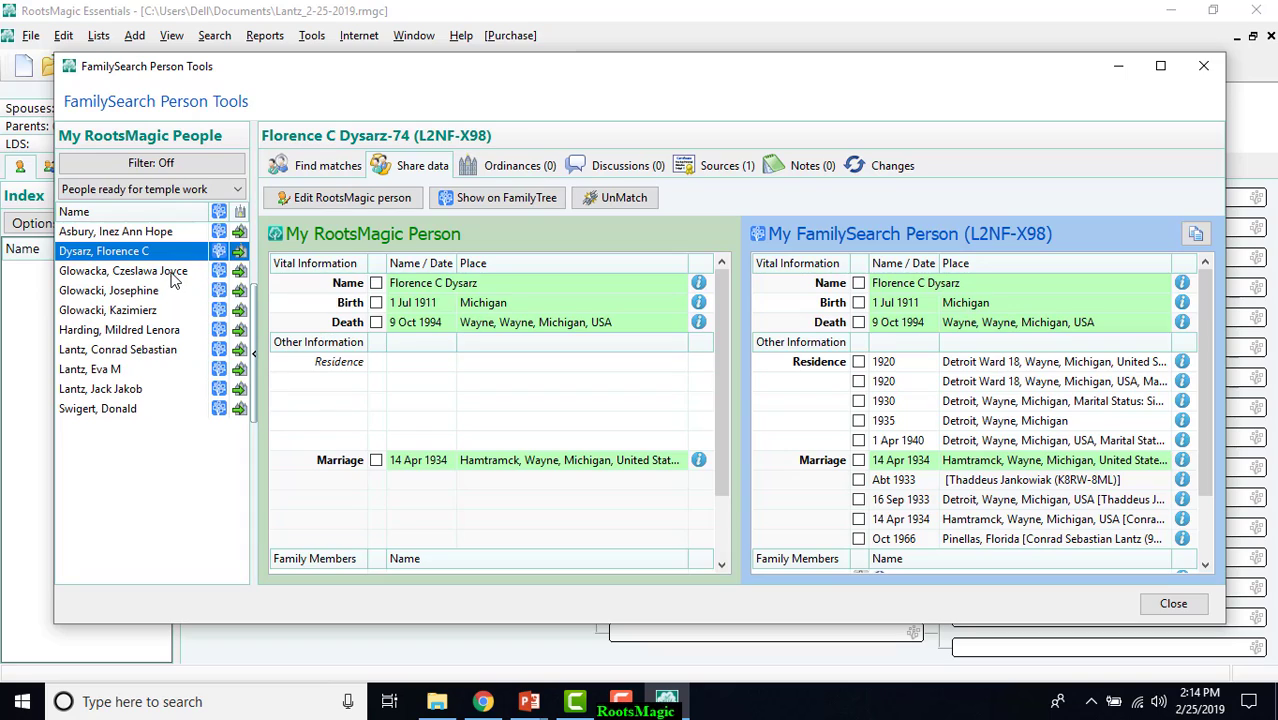
left_click(171, 274)
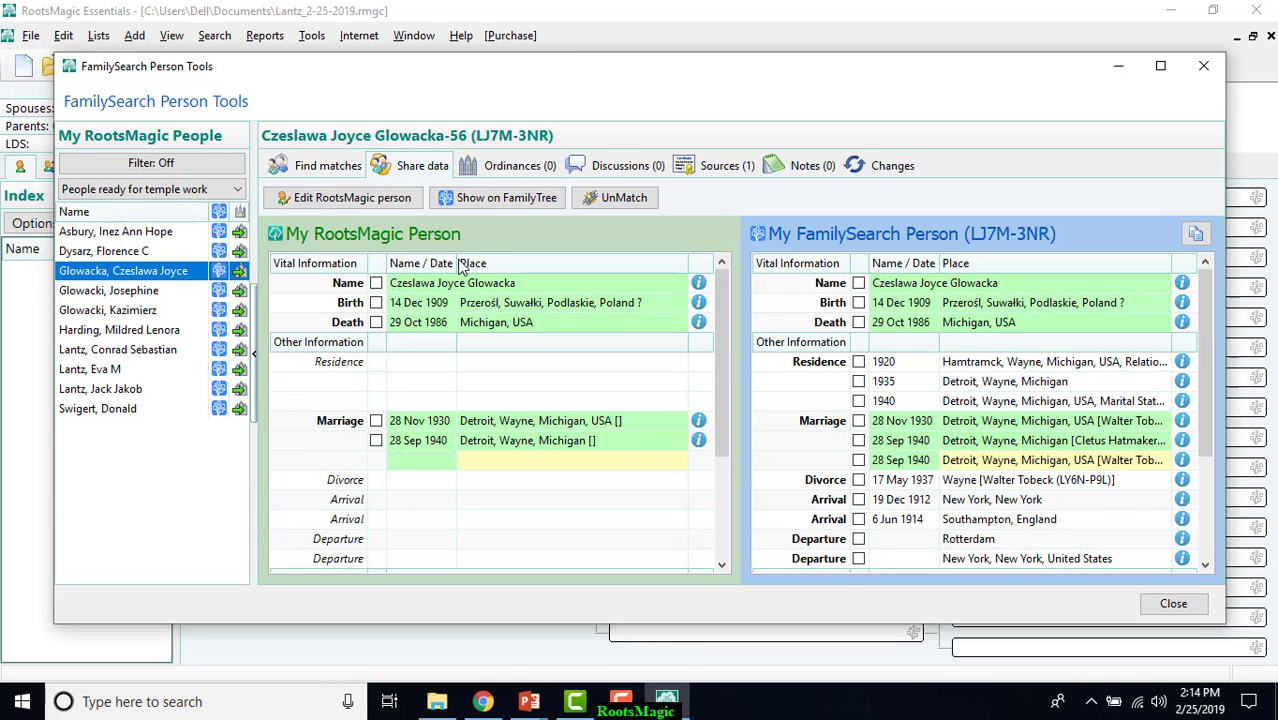
left_click(530, 167)
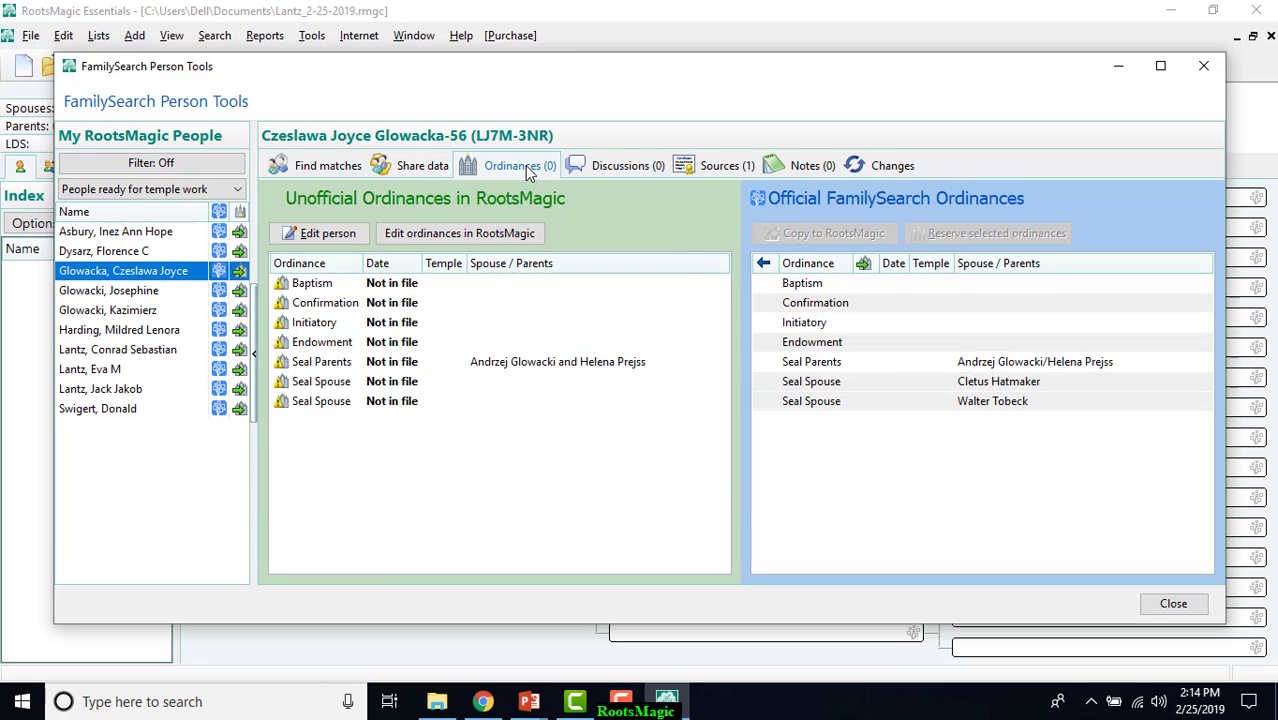
left_click(420, 168)
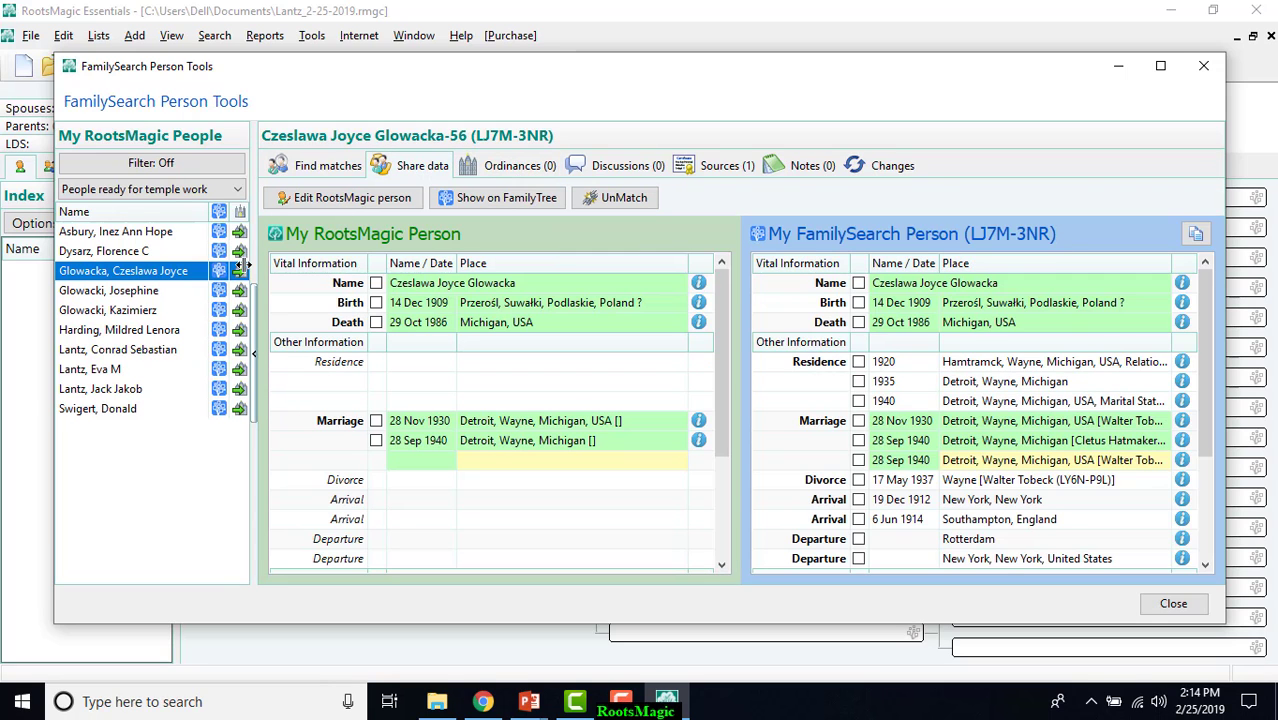
left_click(158, 292)
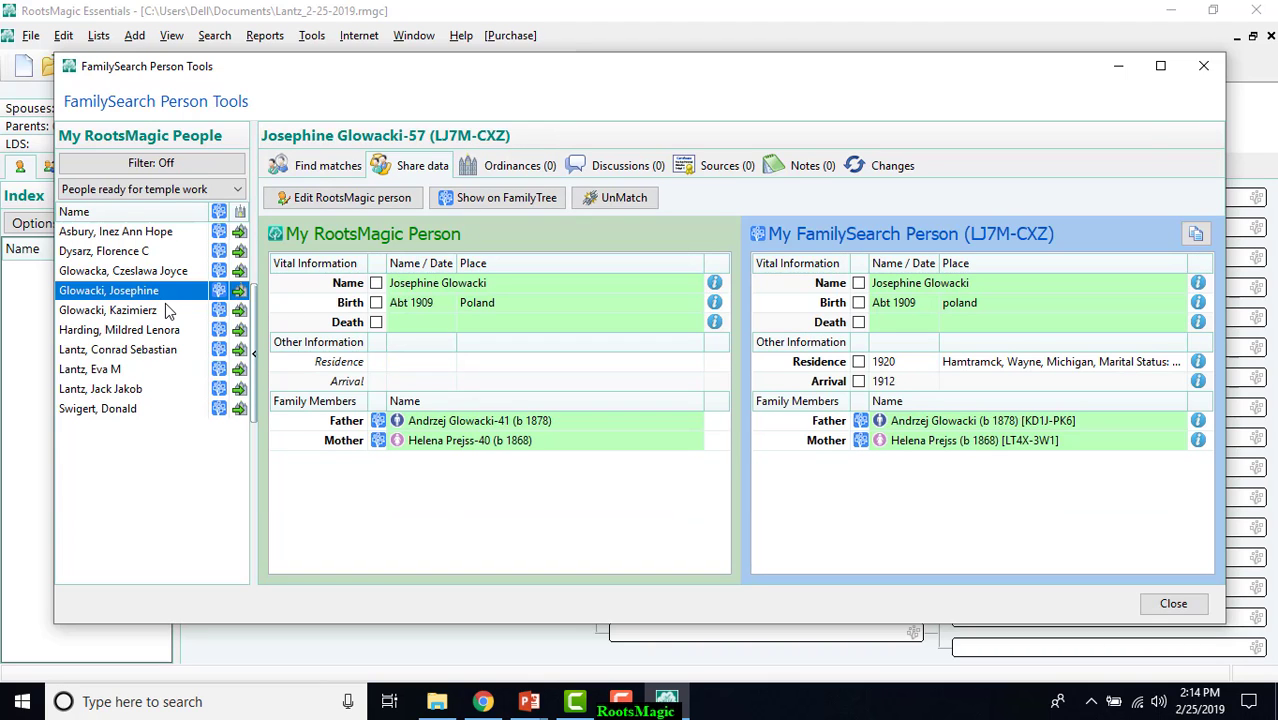
left_click(168, 318)
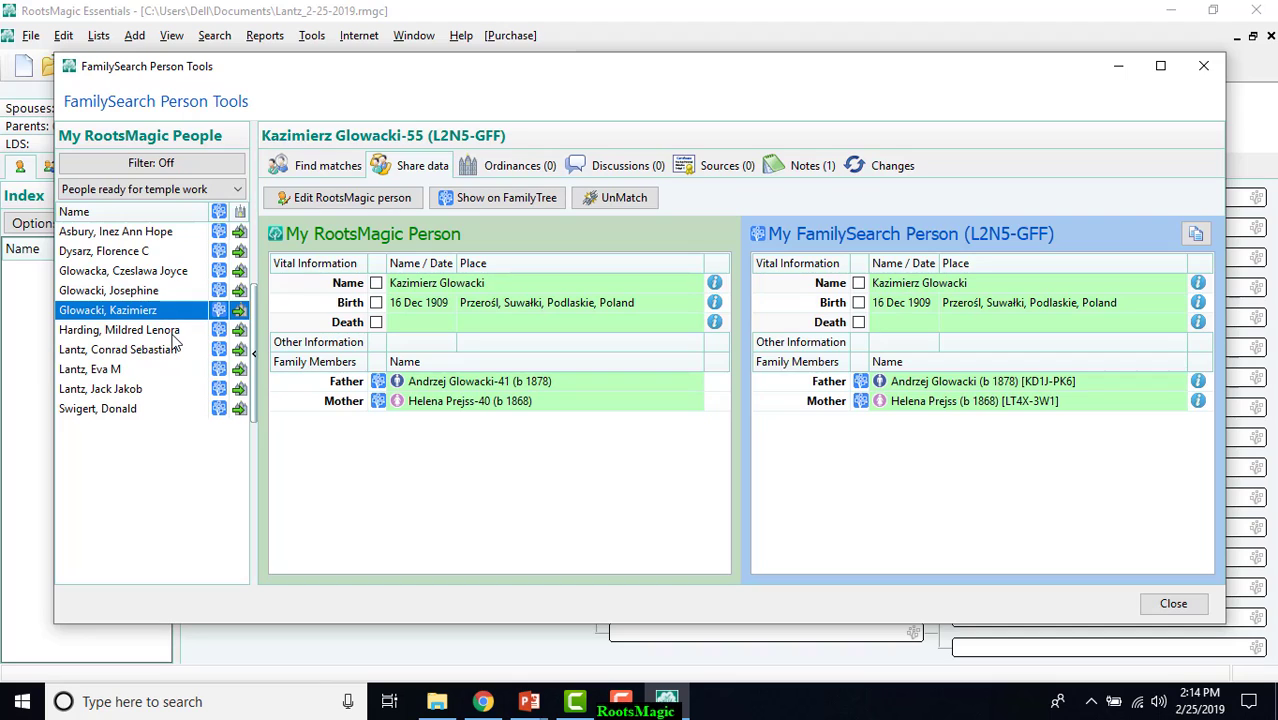
left_click(172, 334)
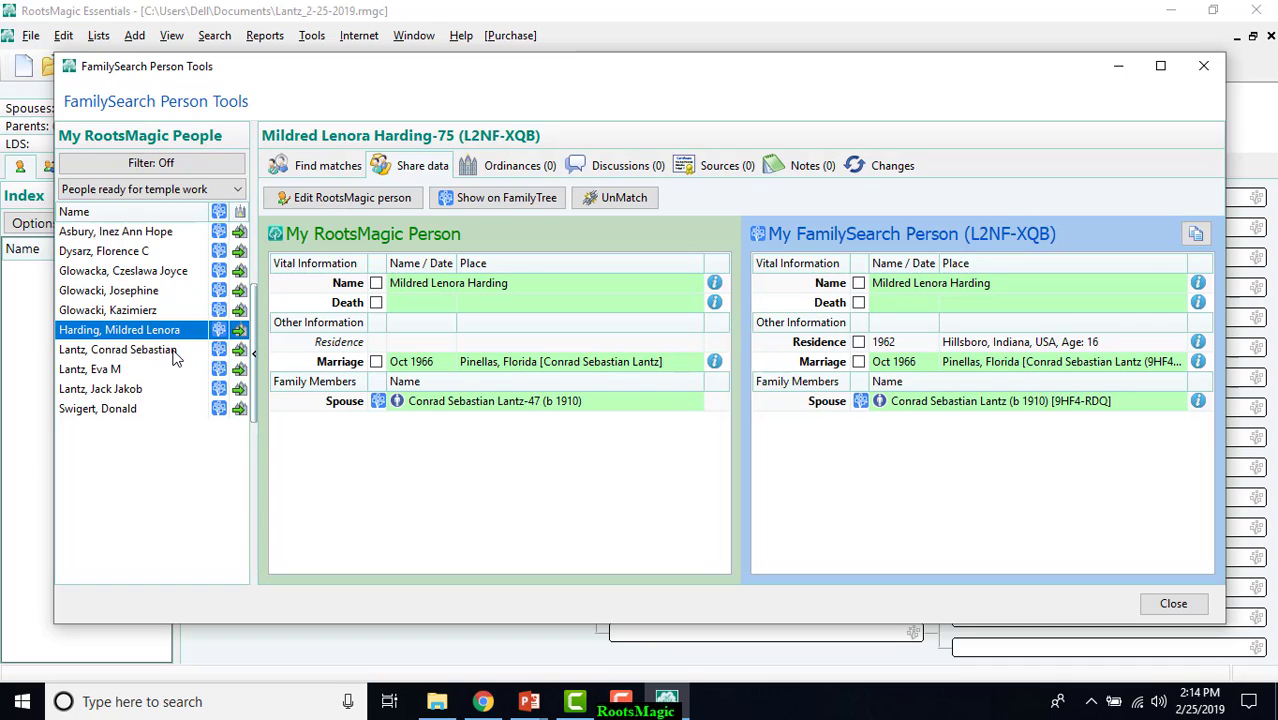
left_click(160, 410)
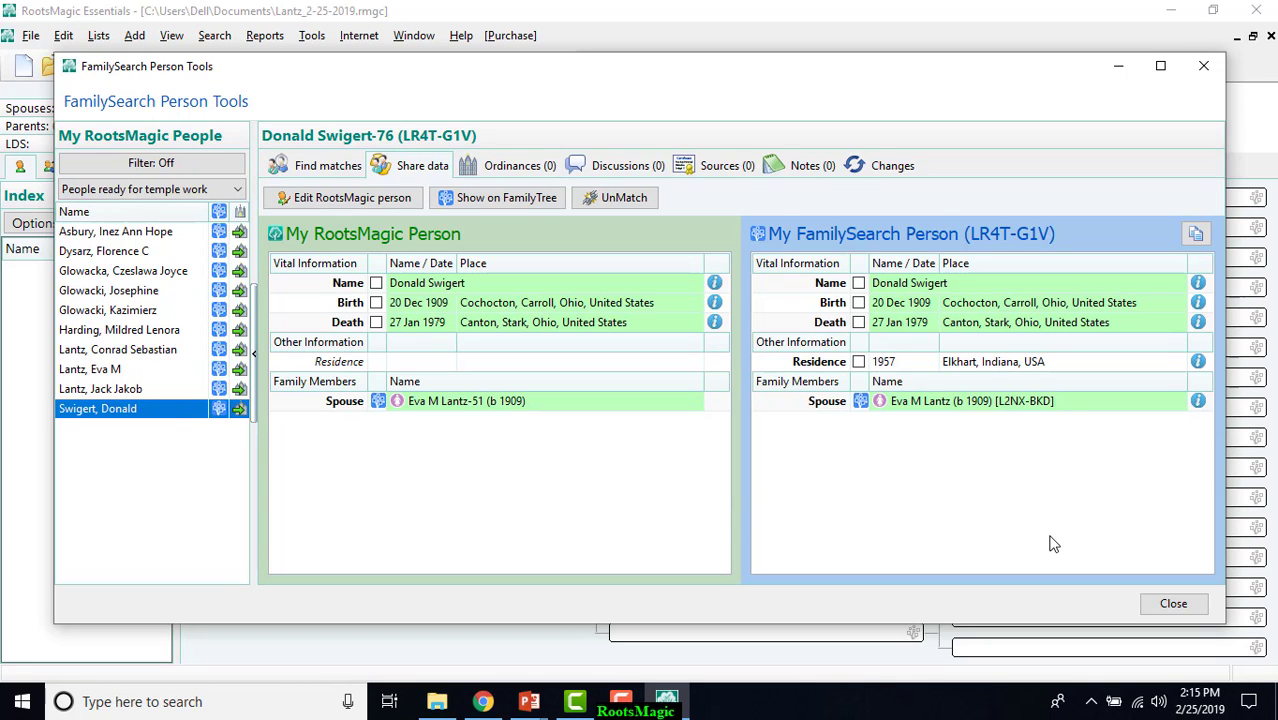
left_click(1172, 605)
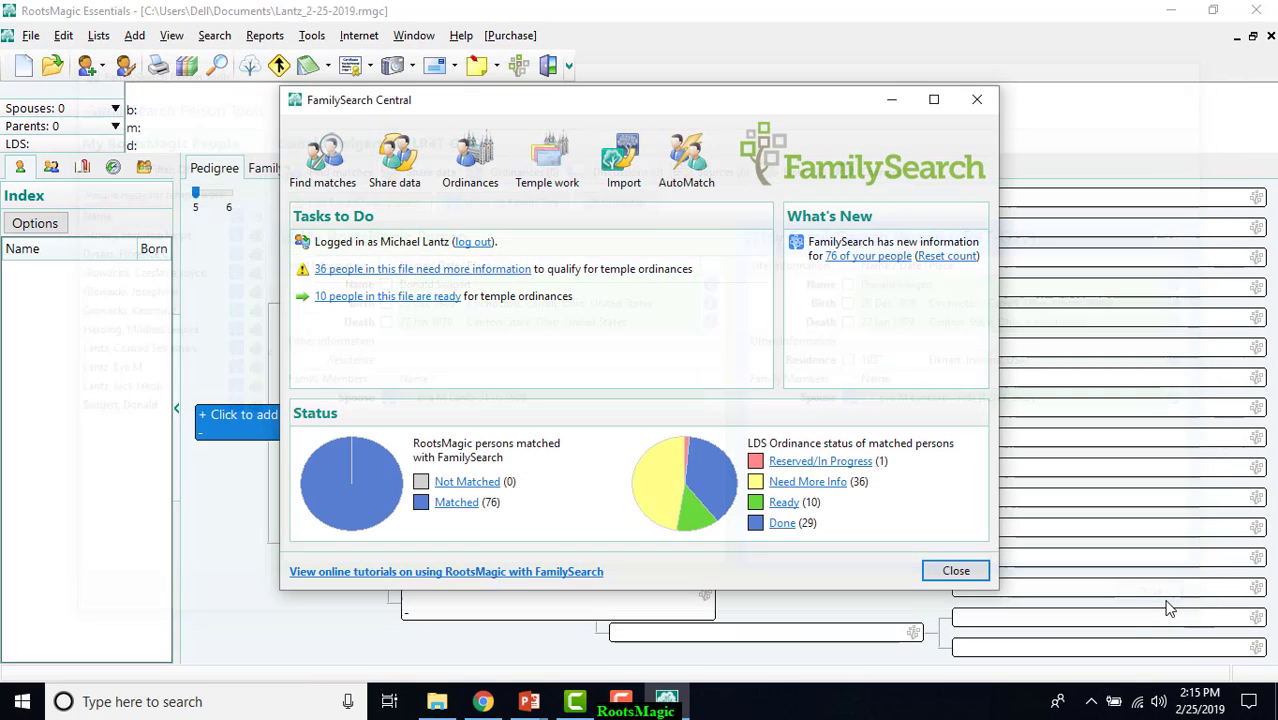
List the people who need more information and copy all available official ordinances of the fifth-from-last person to RootsMagic.
left_click(833, 483)
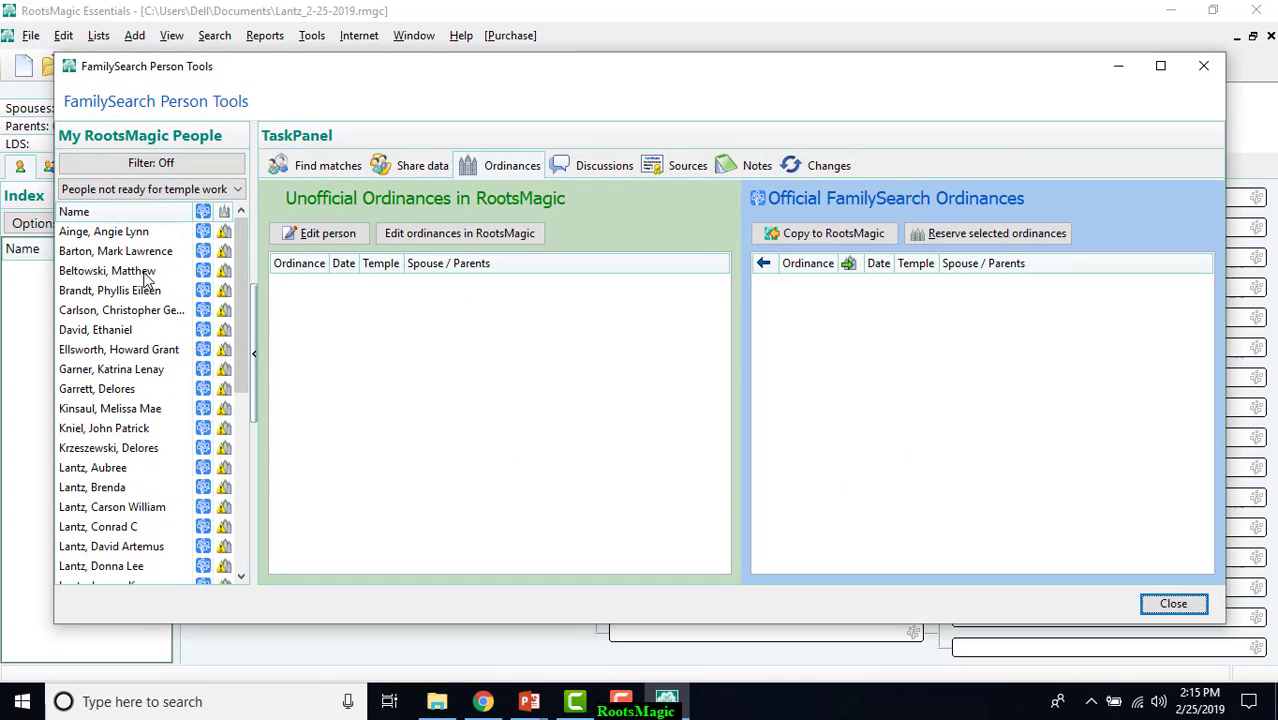
left_click(242, 460)
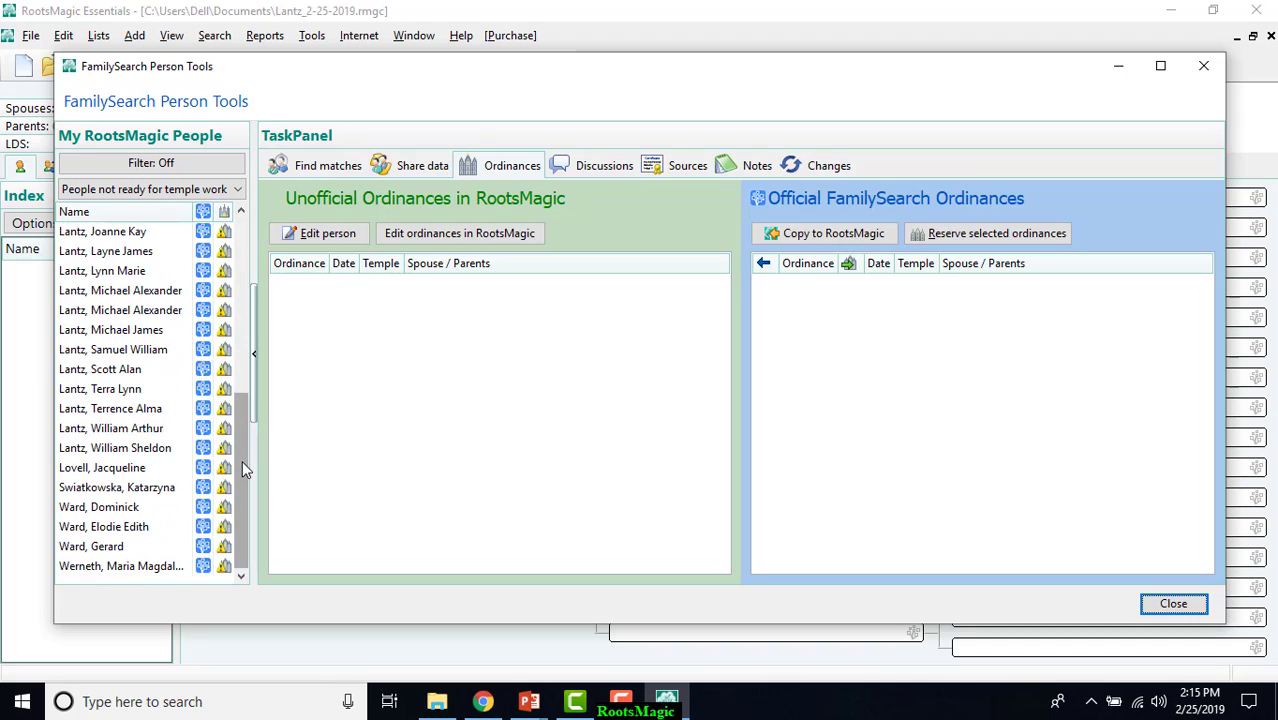
left_click(147, 490)
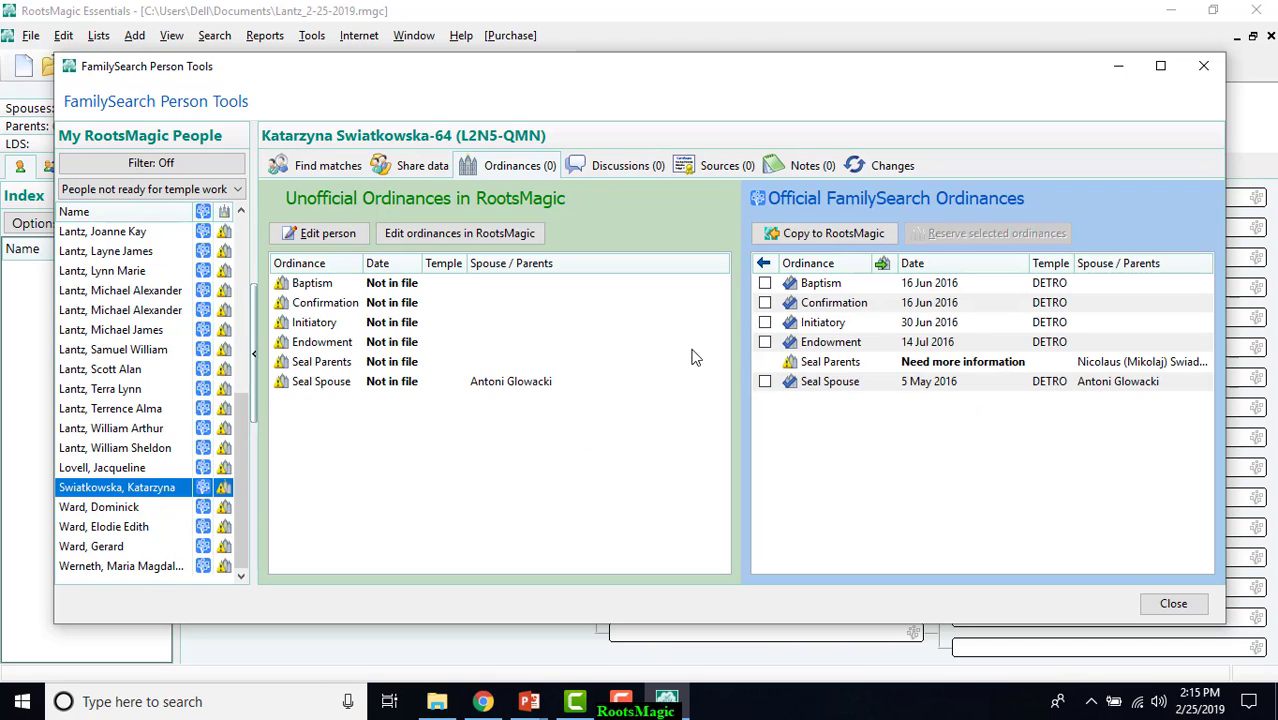
left_click(764, 264)
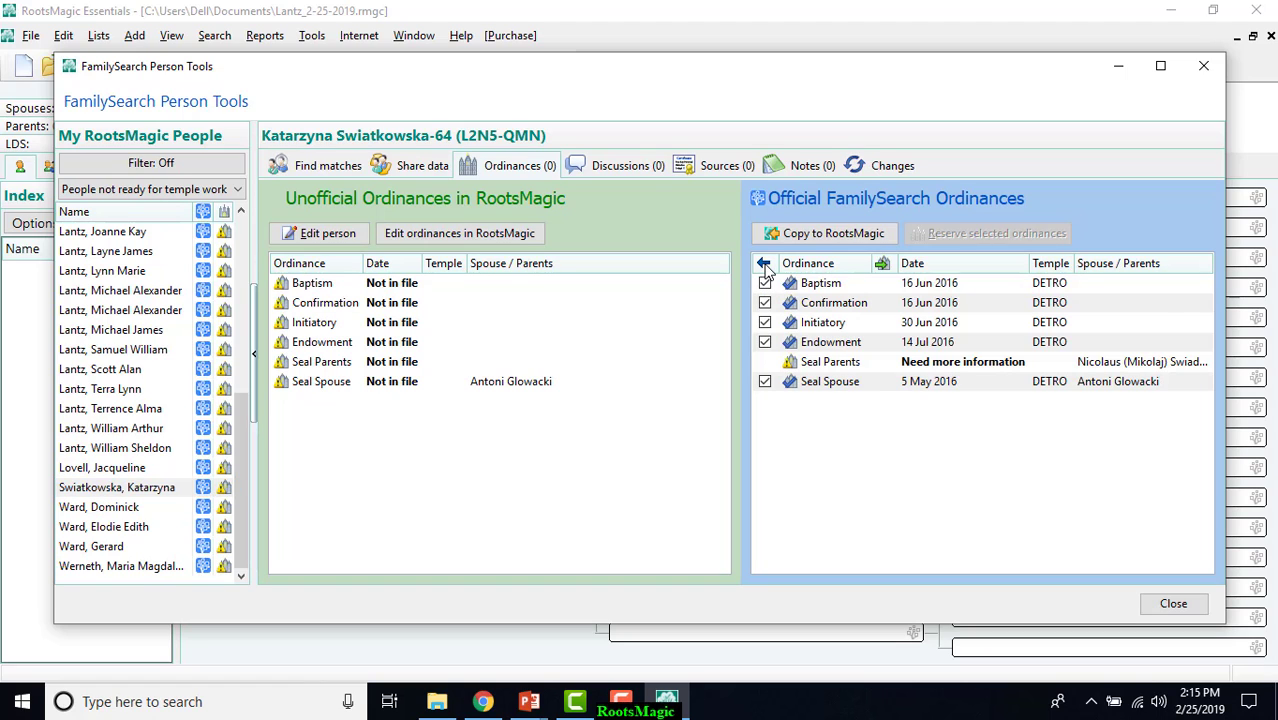
left_click(811, 233)
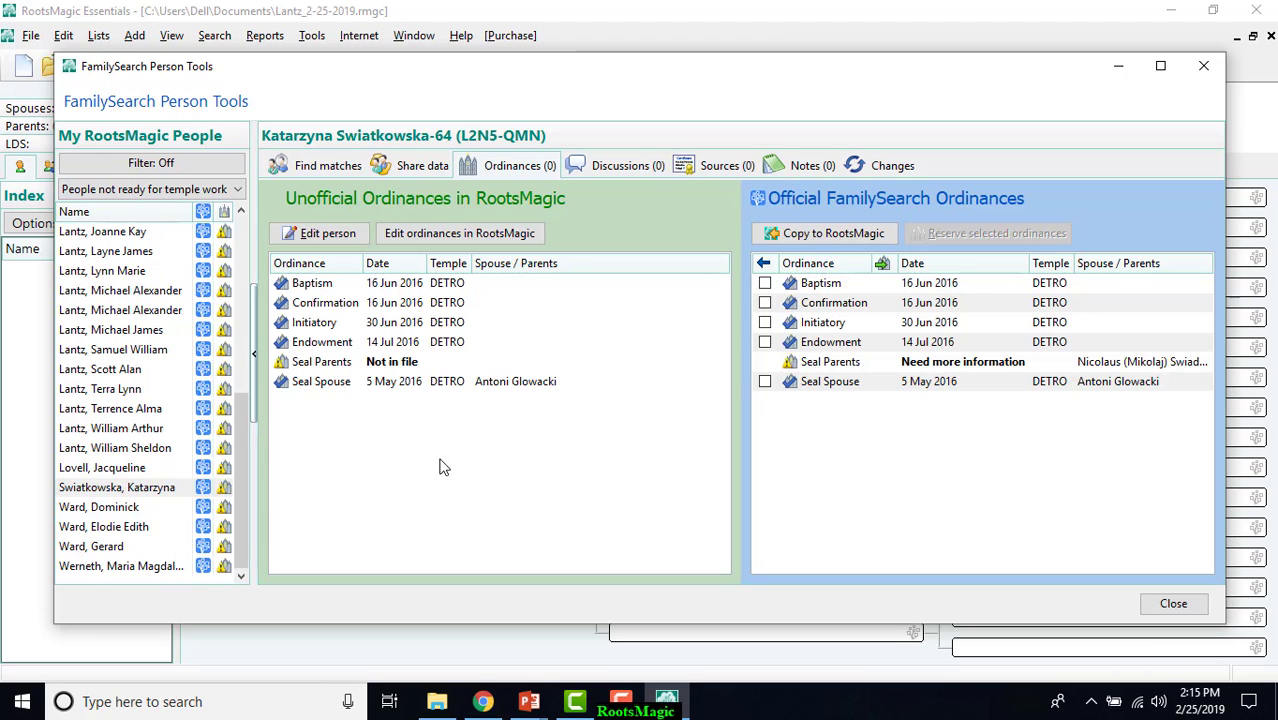
Add the selected person's father and mother from FamilySearch to RootsMagic, with the mother as the father's wife.
left_click(420, 166)
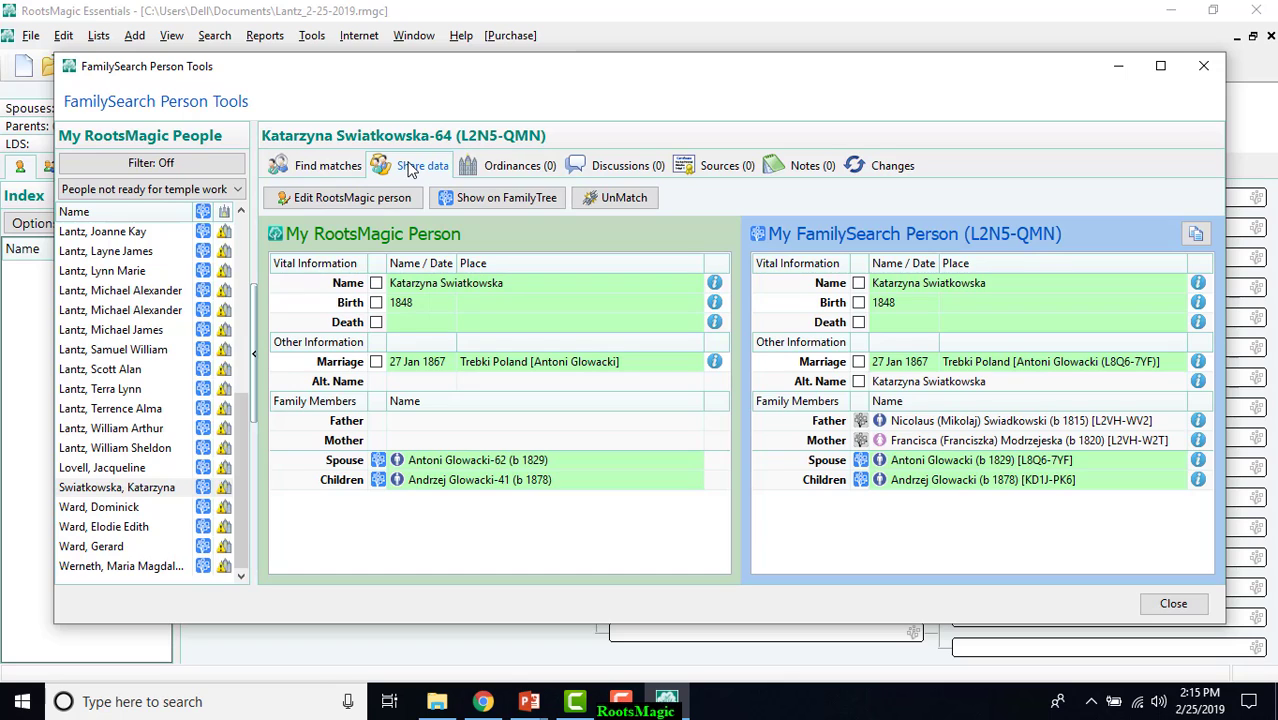
left_click(861, 424)
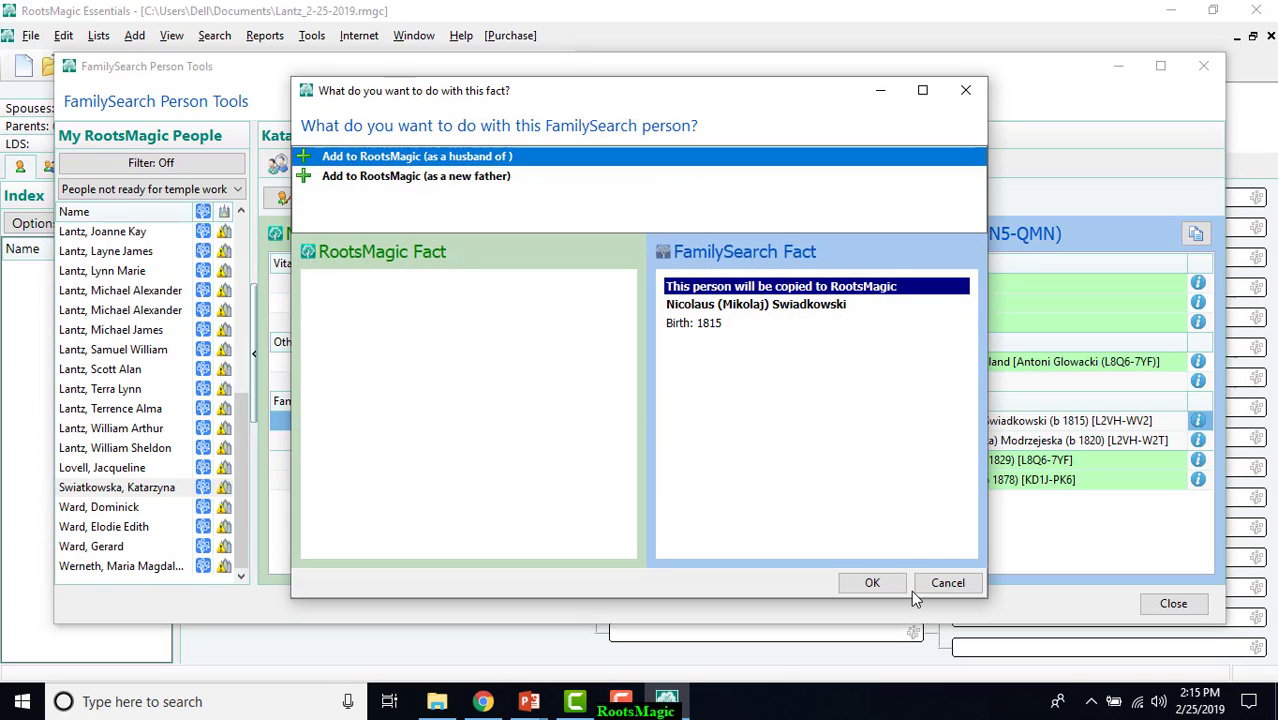
left_click(886, 581)
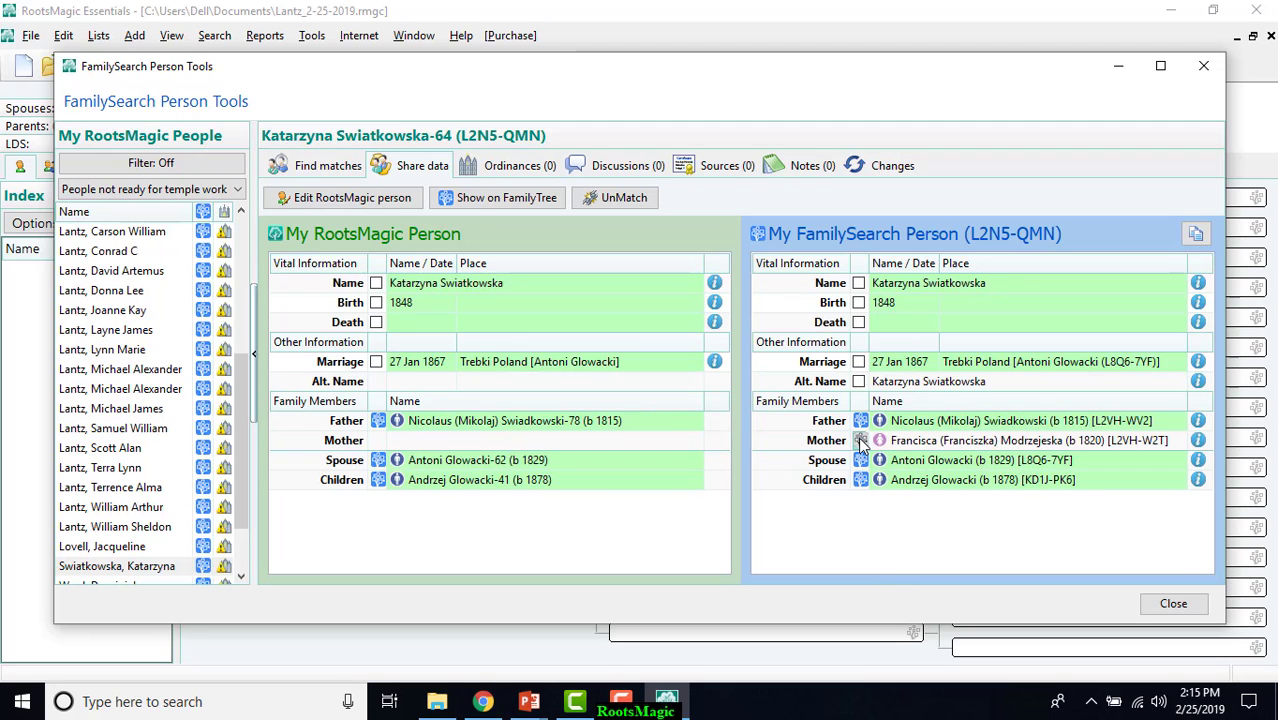
double_click(862, 446)
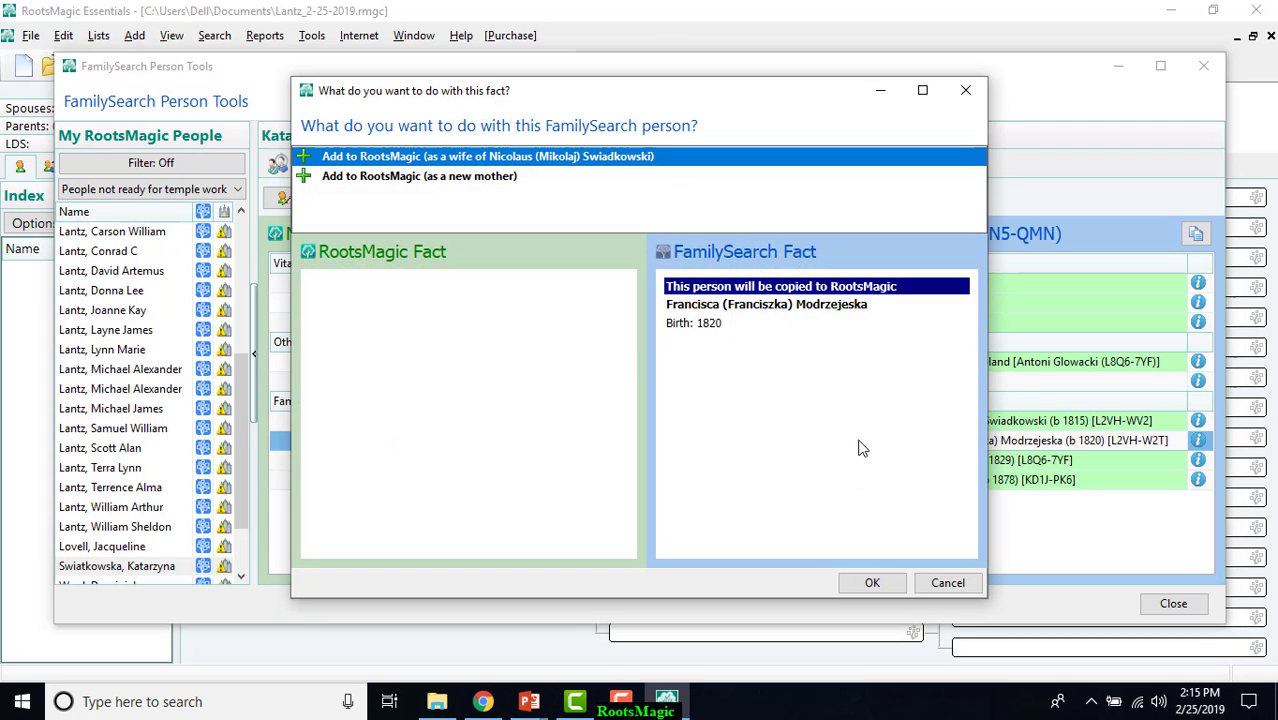
left_click(888, 582)
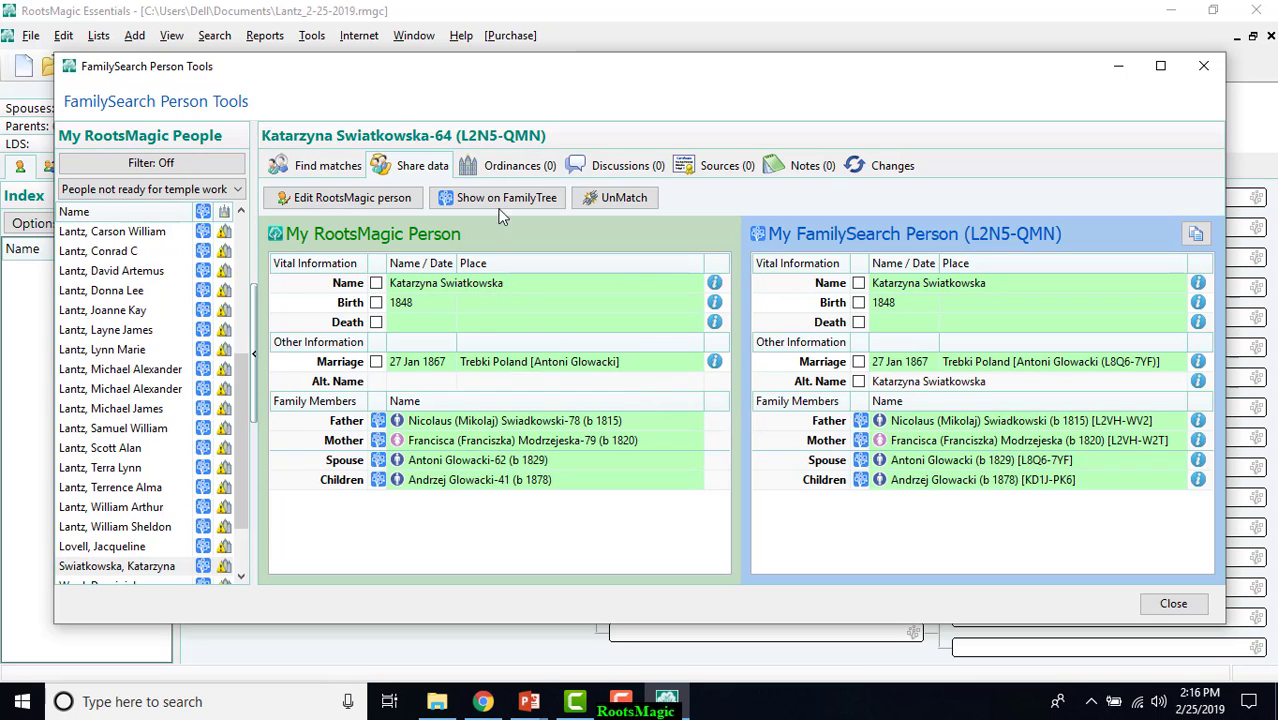
Recheck the selected person's ordinances and shared data, and close the person tools and FamilySearch Central.
left_click(510, 170)
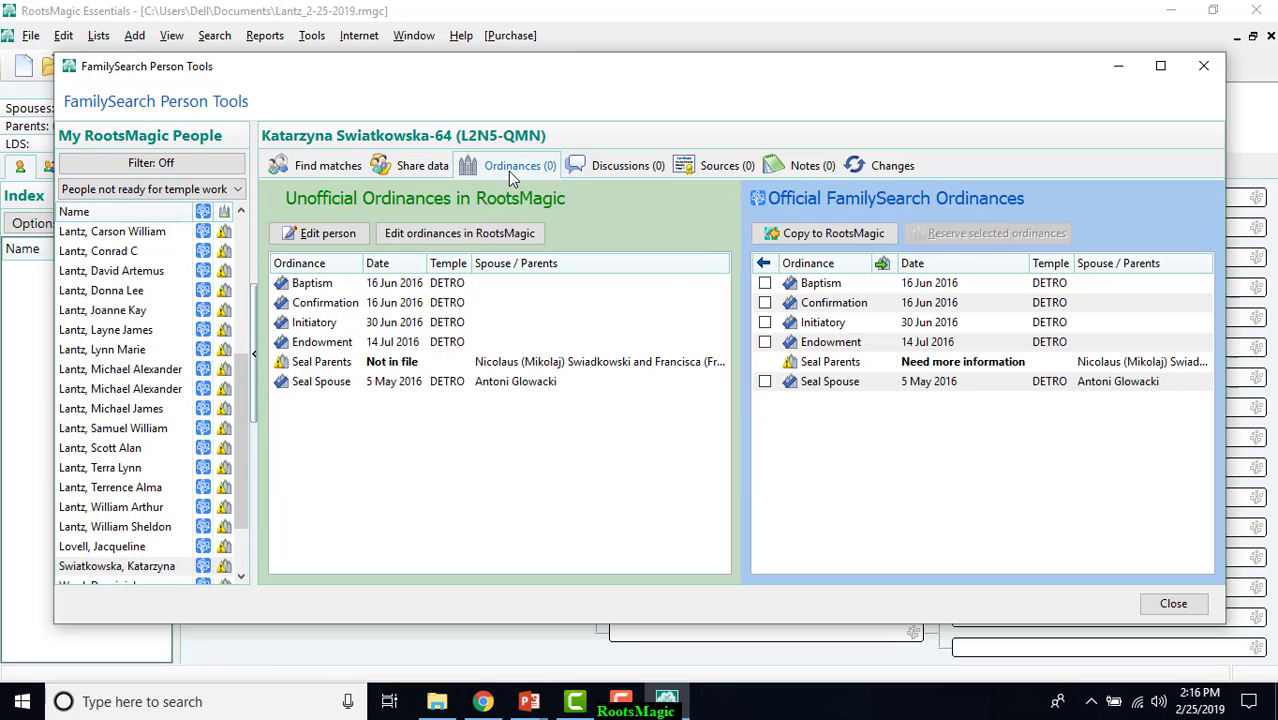
left_click(422, 170)
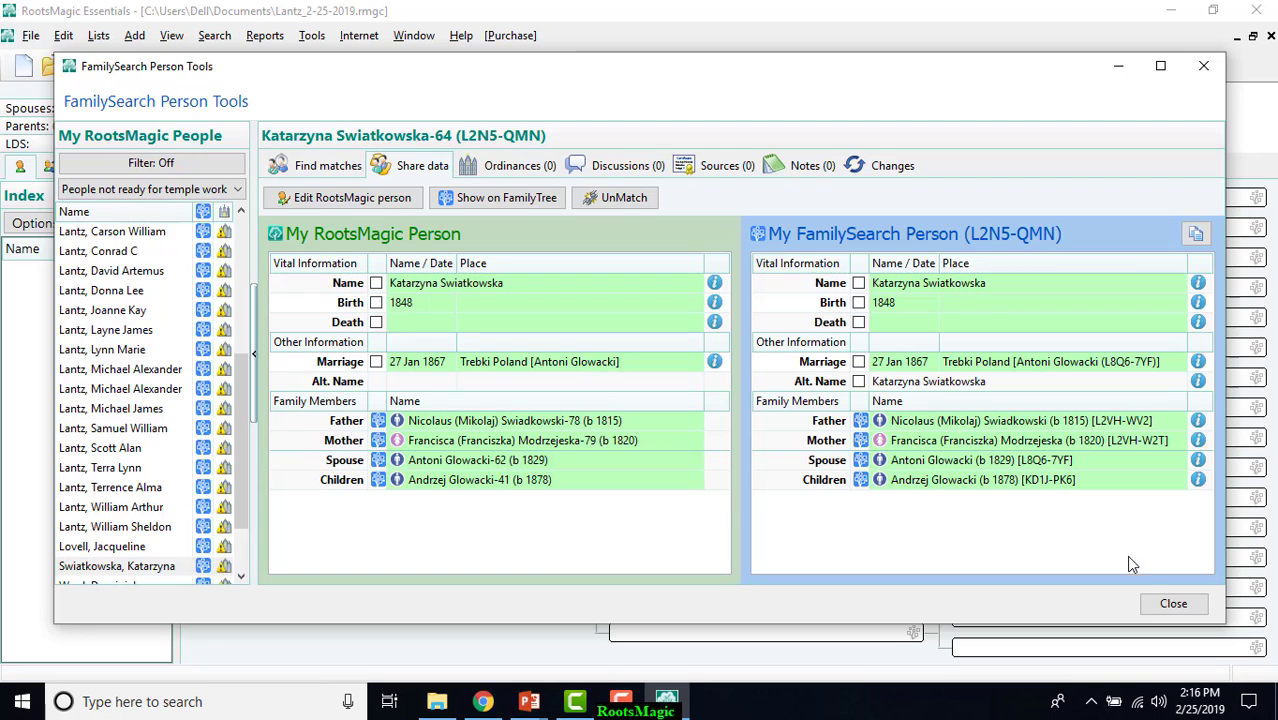
left_click(1172, 603)
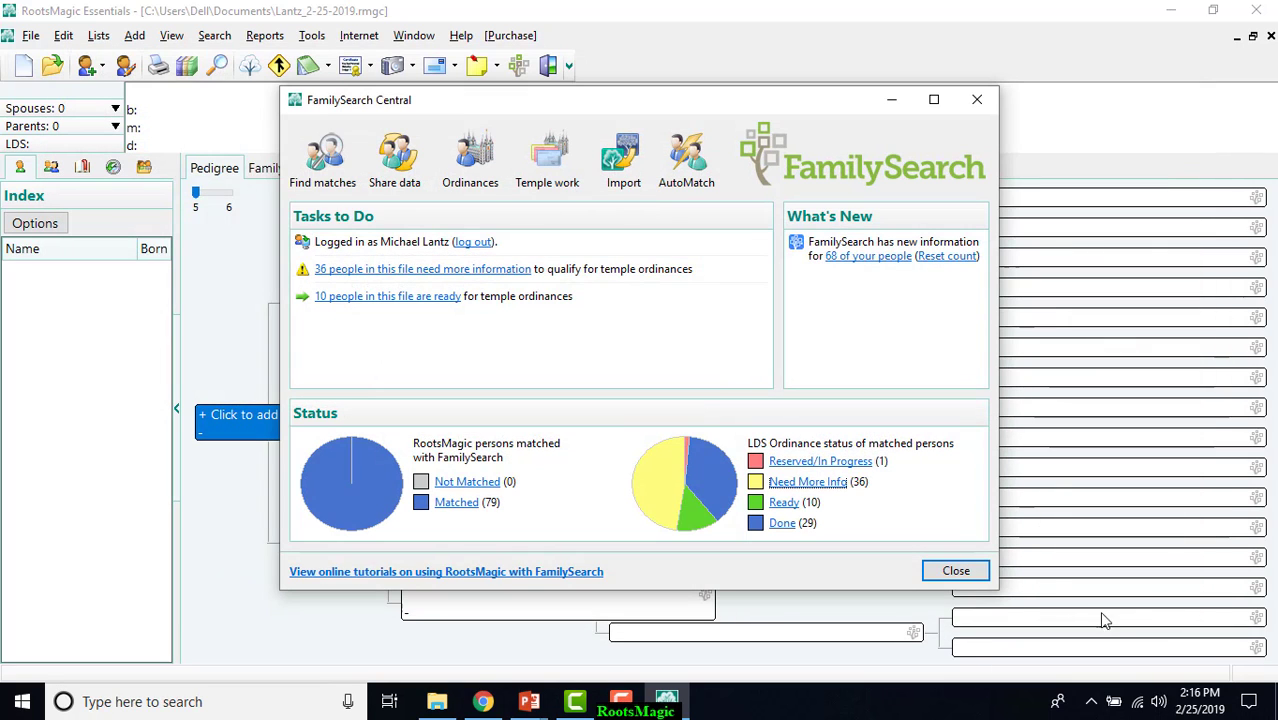
left_click(975, 578)
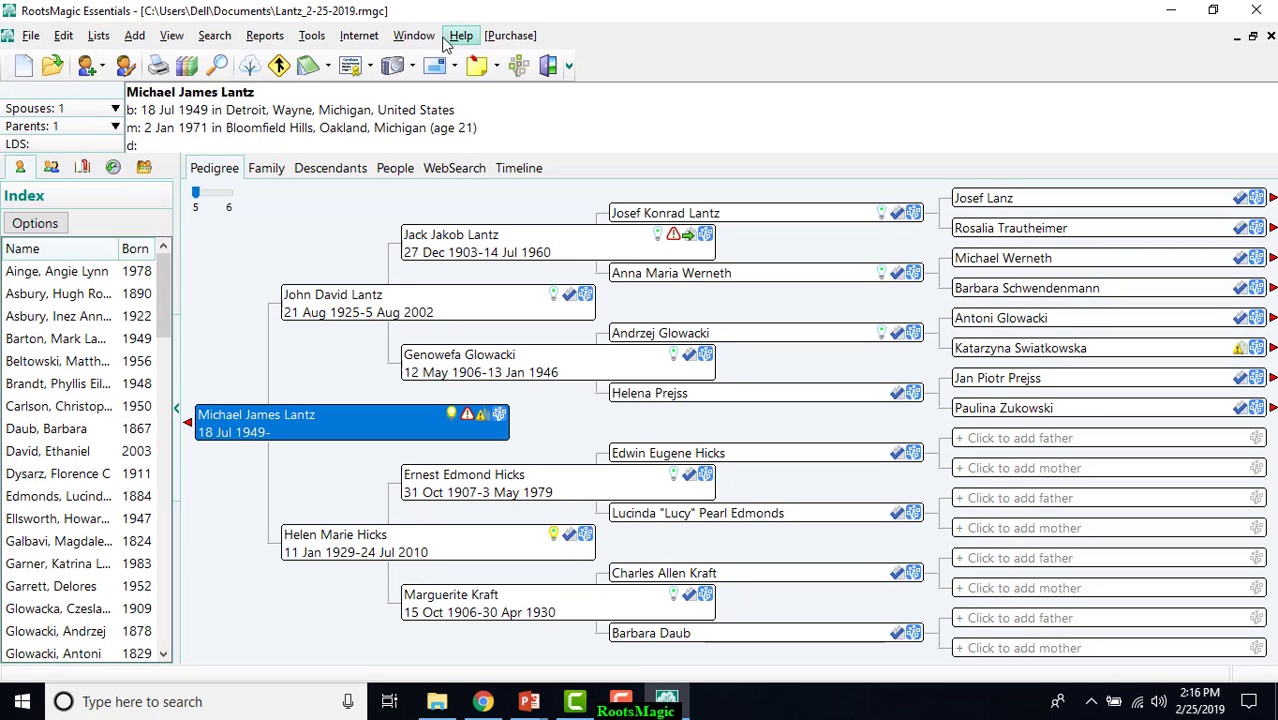
Open TreeShare for Ancestry and sign in with the Ancestry username and account password, remembering the credentials.
left_click(354, 37)
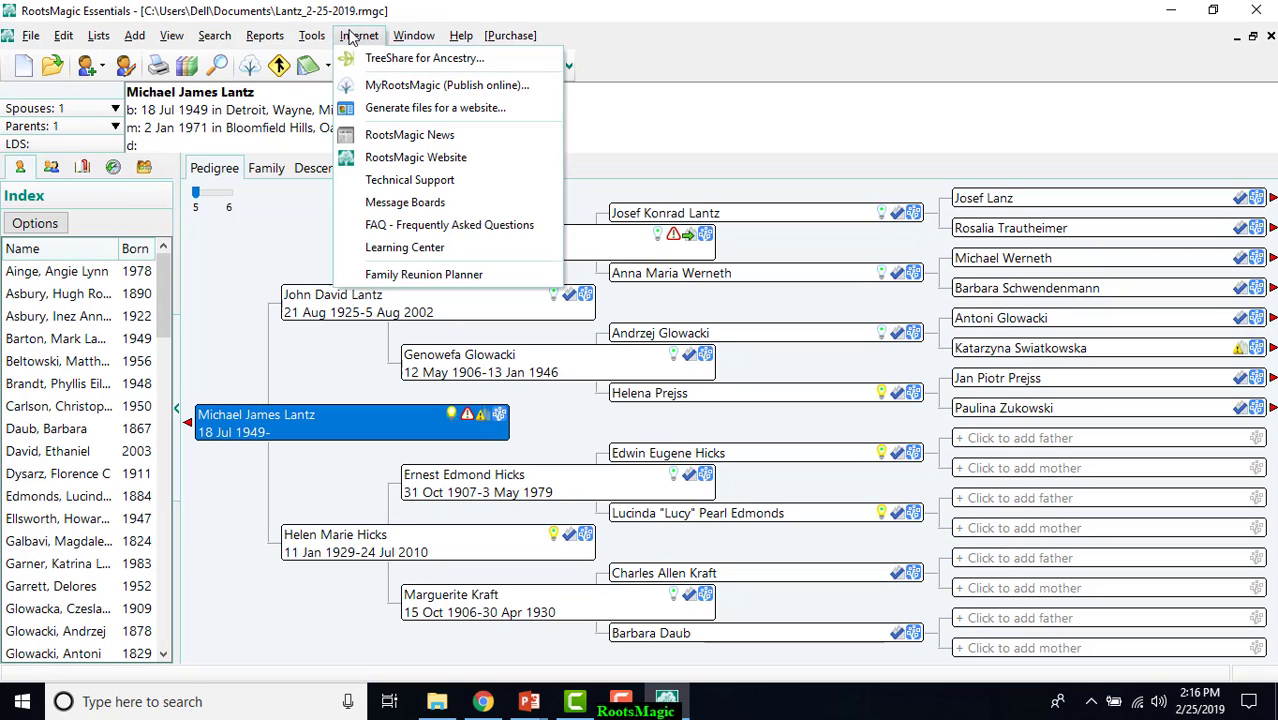
left_click(360, 57)
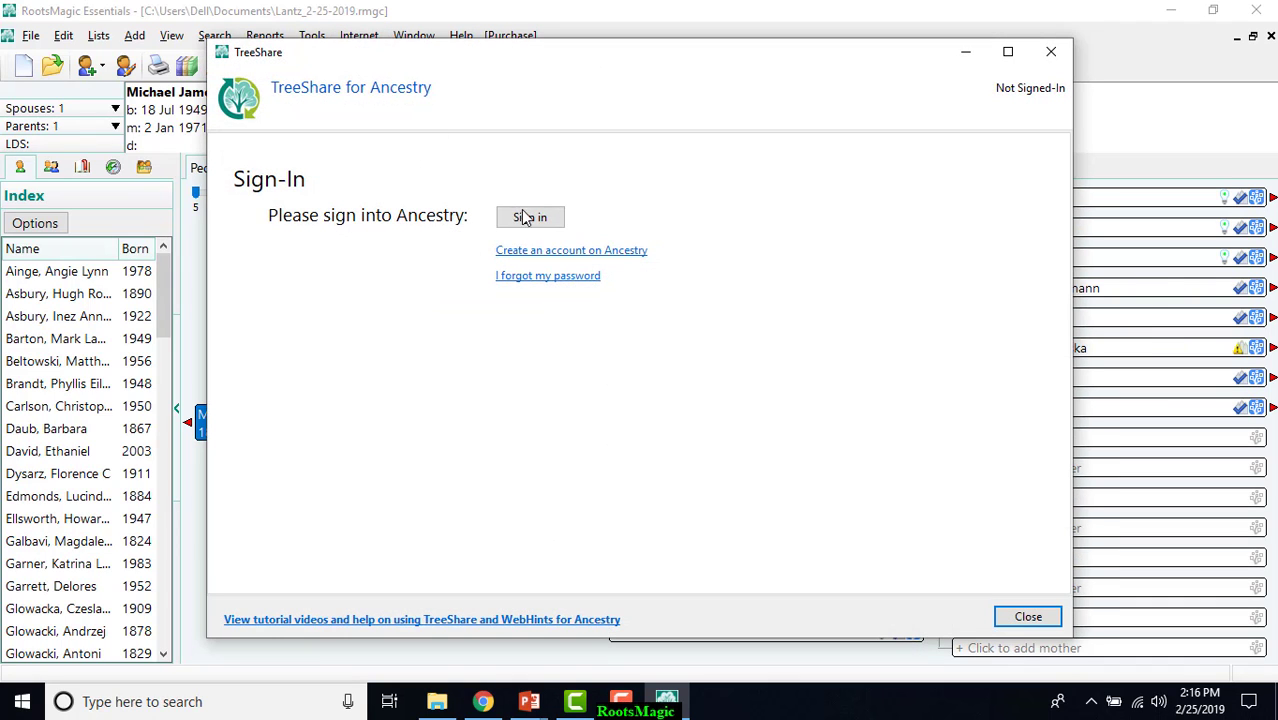
left_click(524, 217)
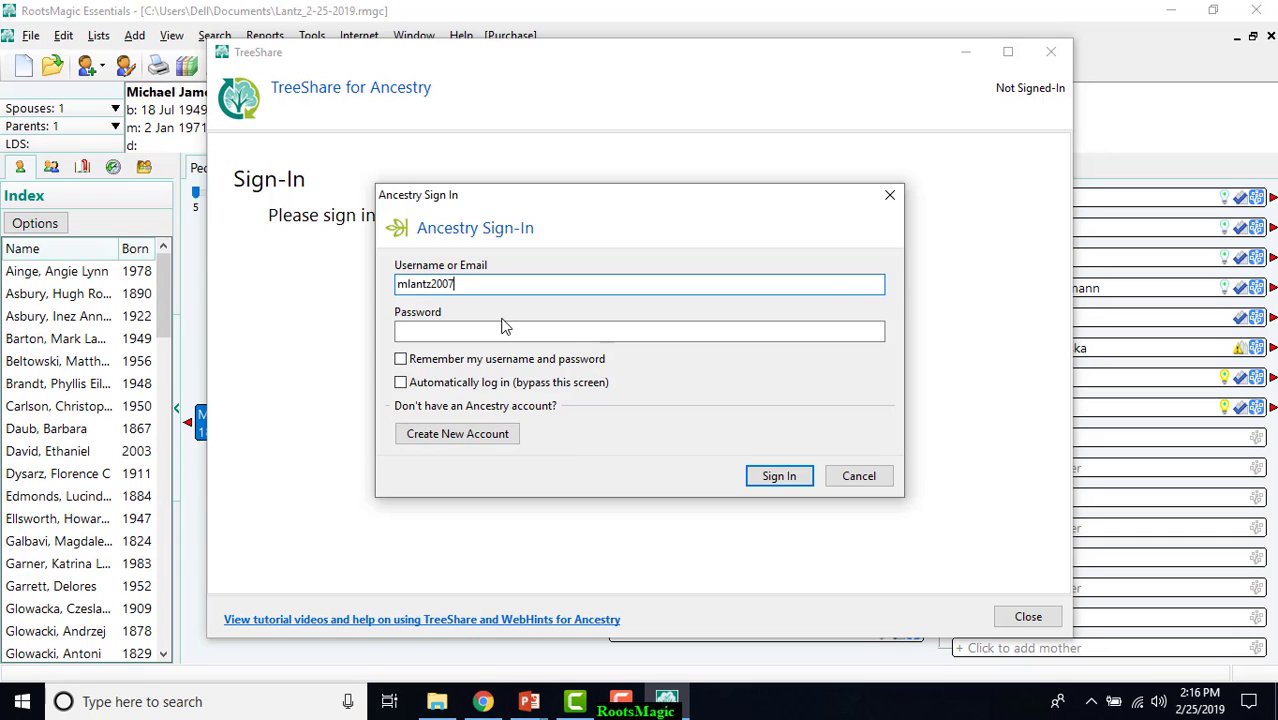
left_click(503, 326)
type("•")
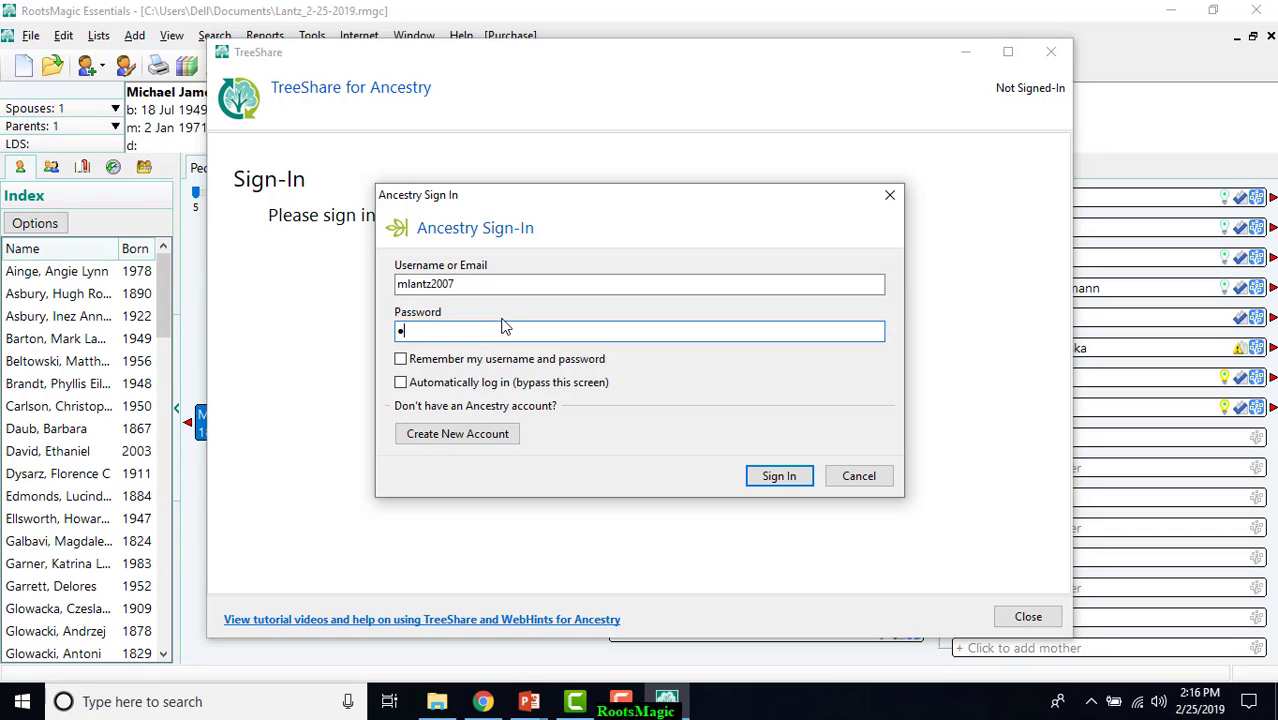
type("••••••")
left_click(400, 359)
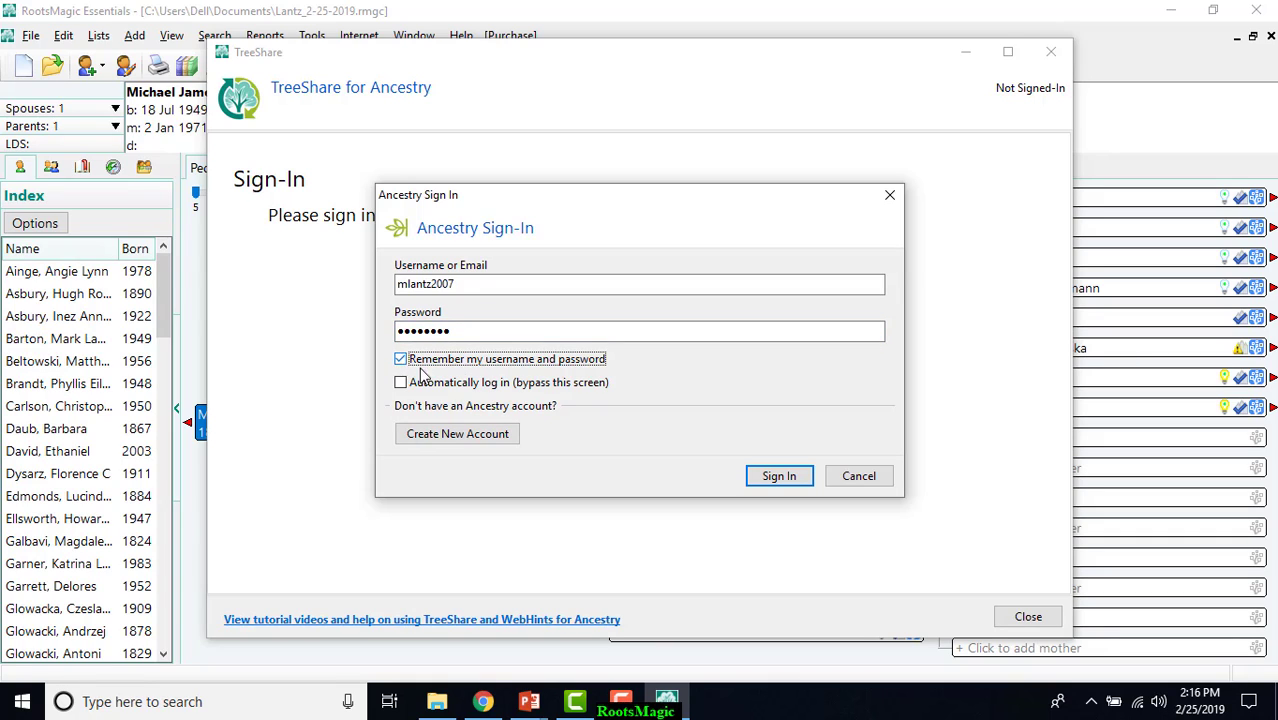
left_click(767, 477)
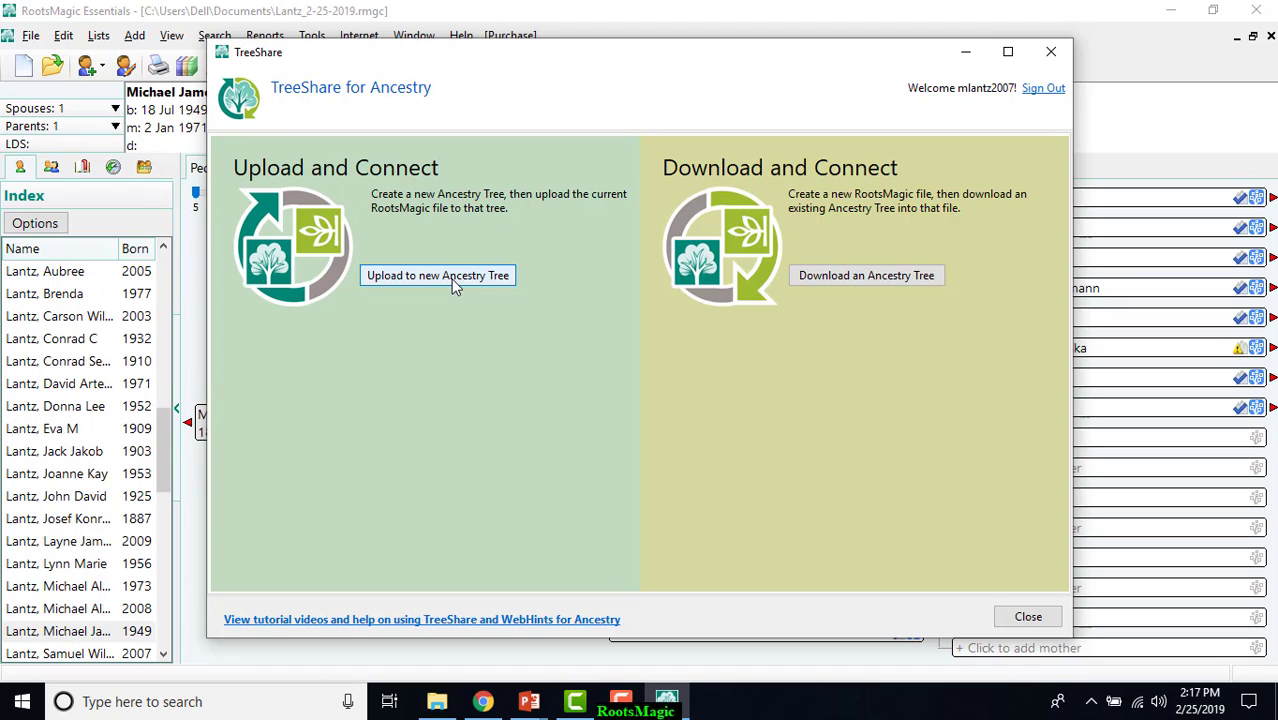
Create a new Ancestry tree from the current RootsMagic file, keeping the proposed tree name and default upload options.
left_click(414, 277)
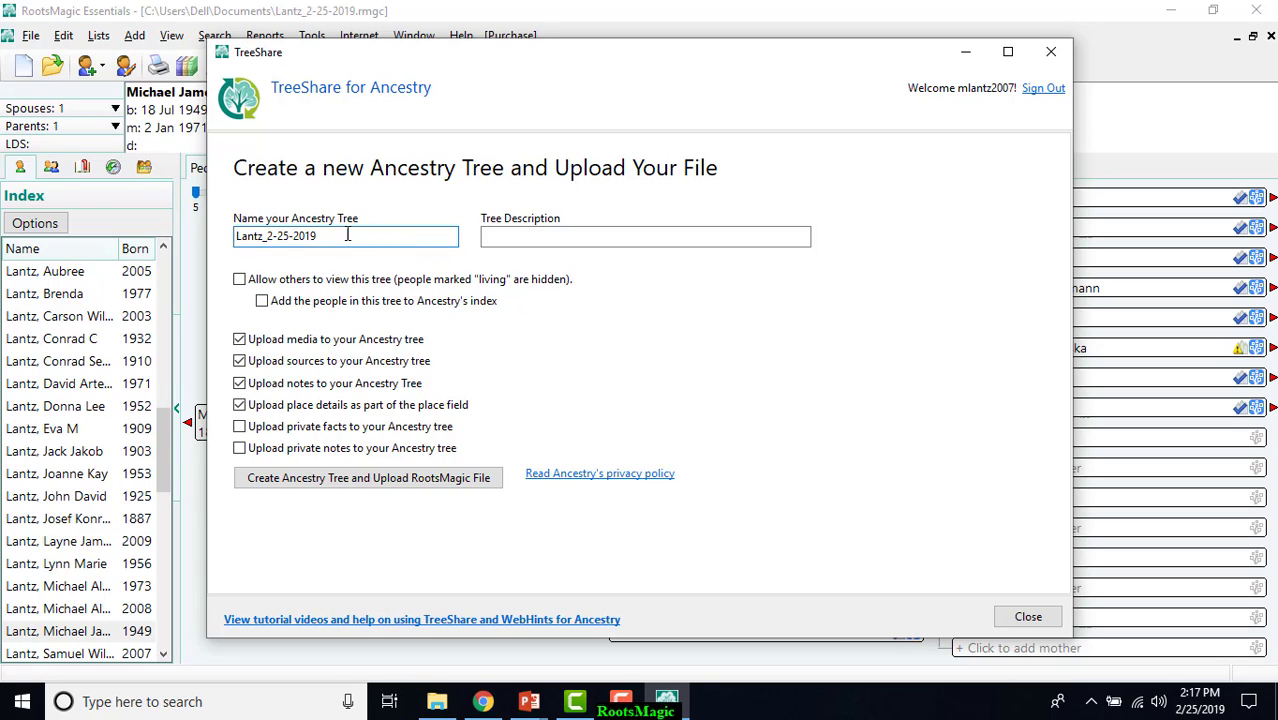
left_click_drag(331, 235, 229, 240)
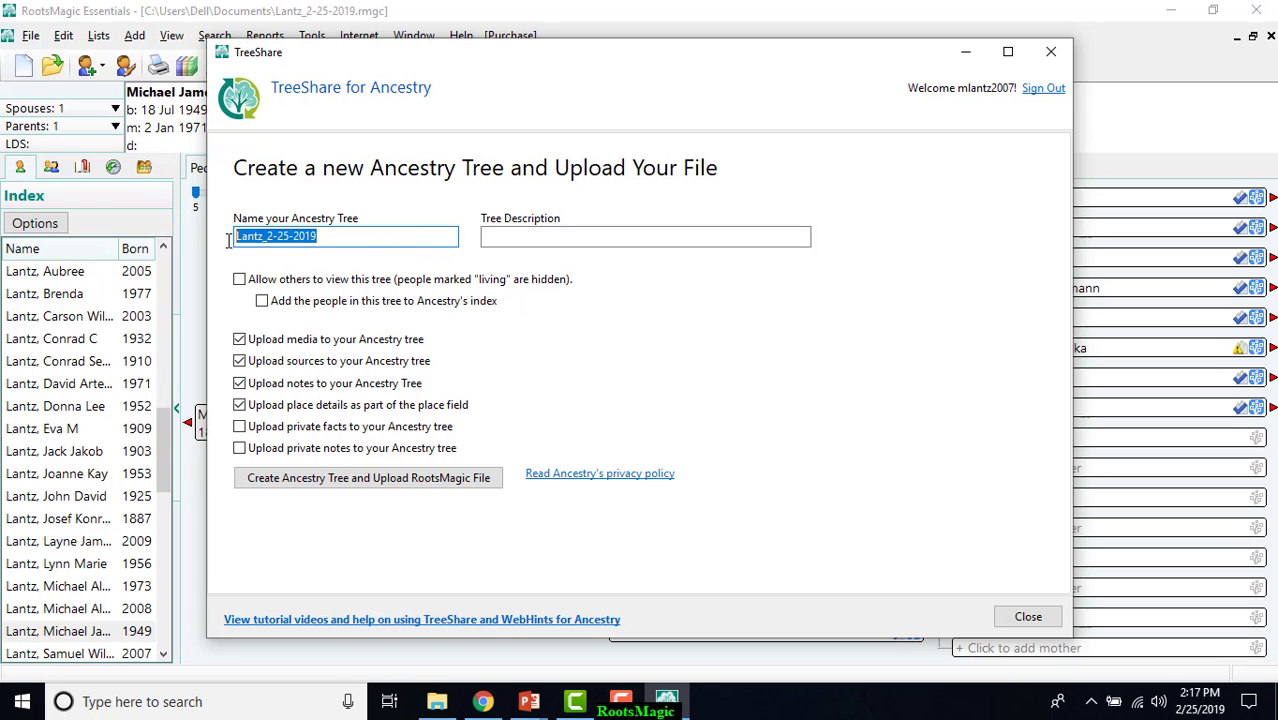
left_click(474, 481)
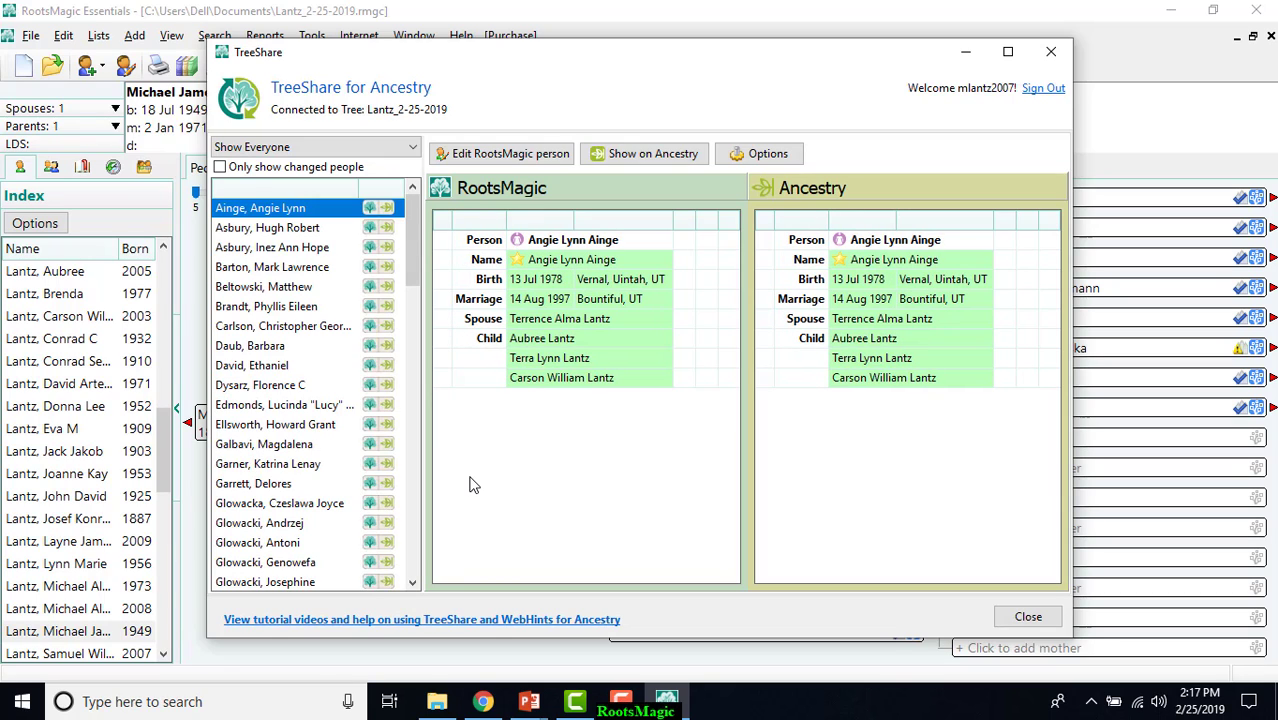
Show the eleventh listed person on Ancestry, signing in with the account username and password and saving the login in the browser.
left_click(319, 404)
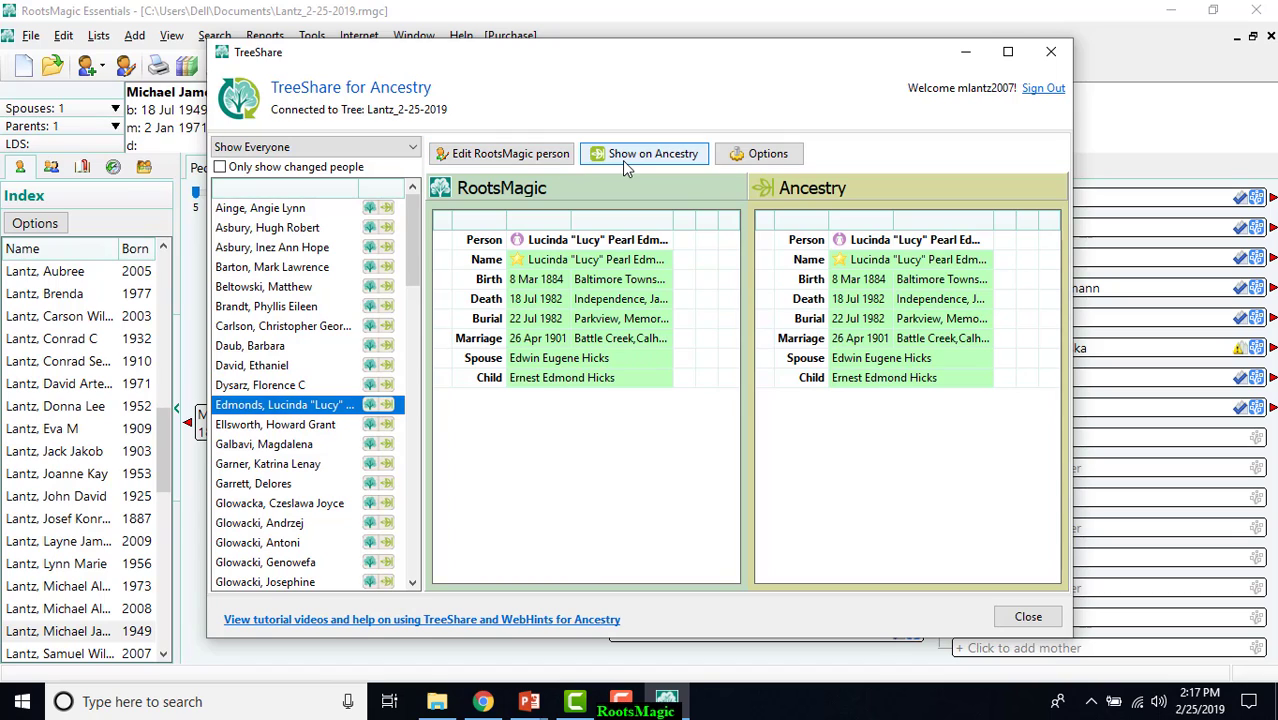
left_click(627, 162)
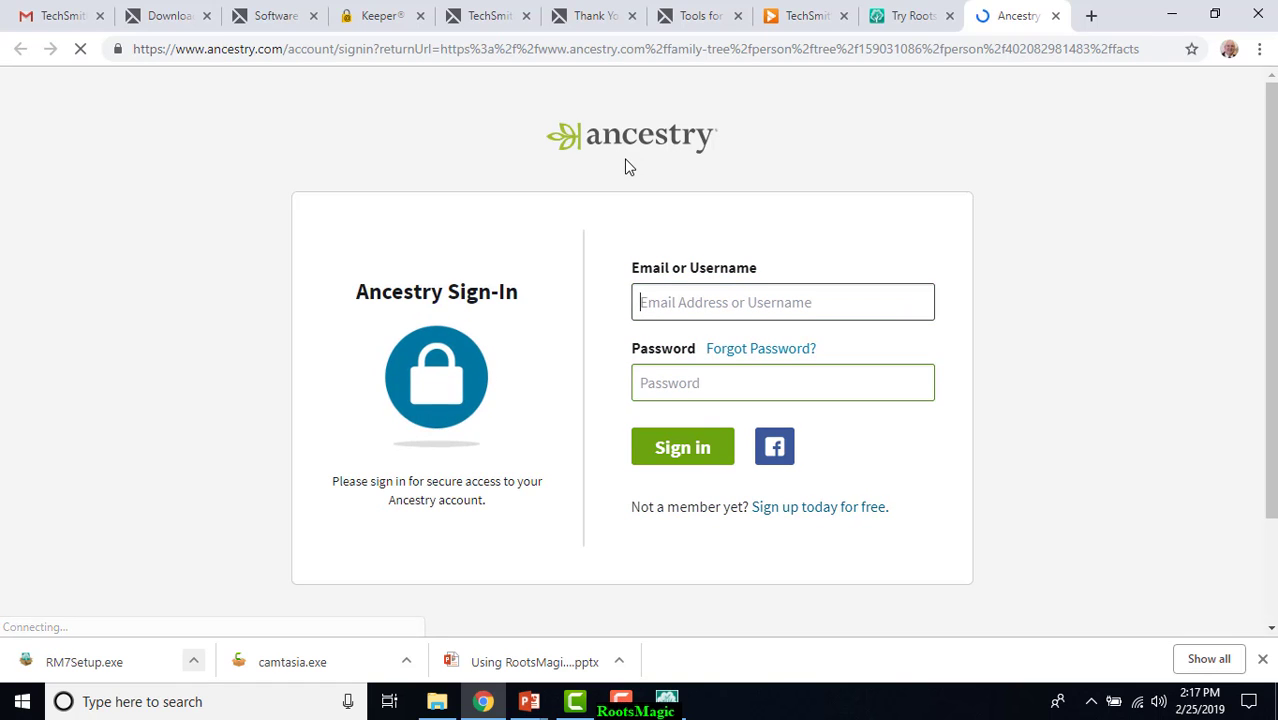
type("mlan")
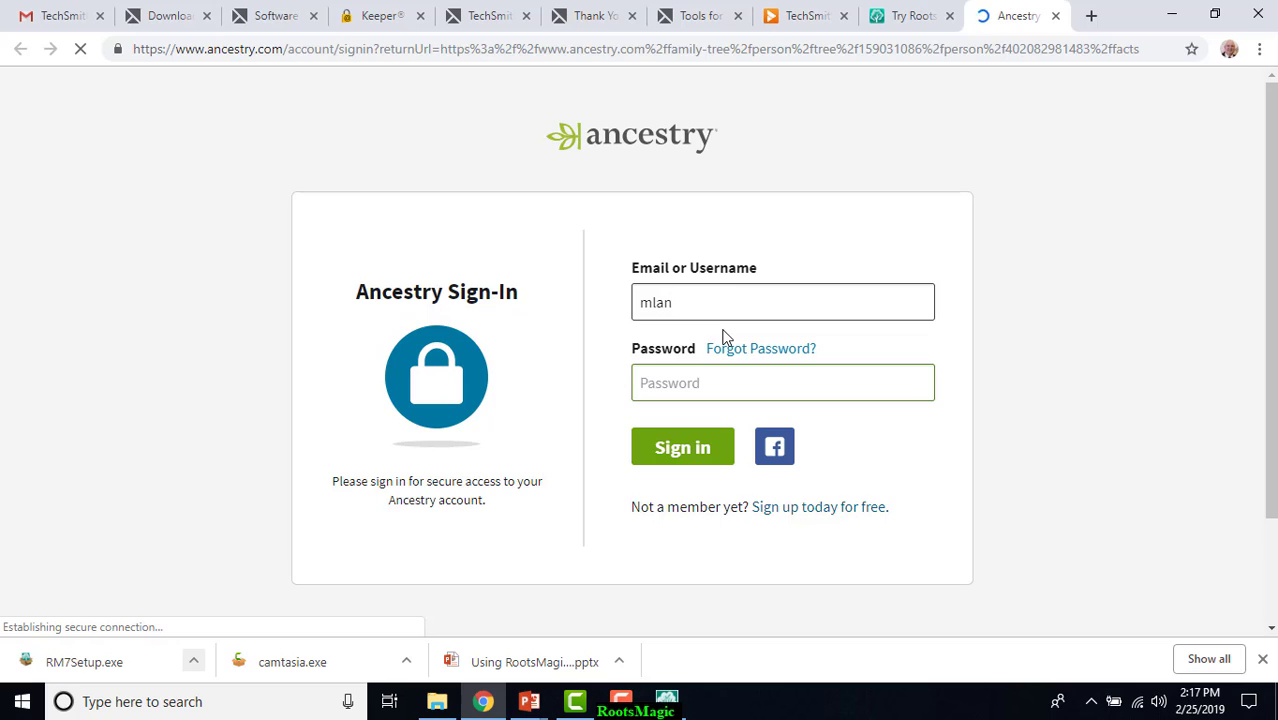
type("tz200")
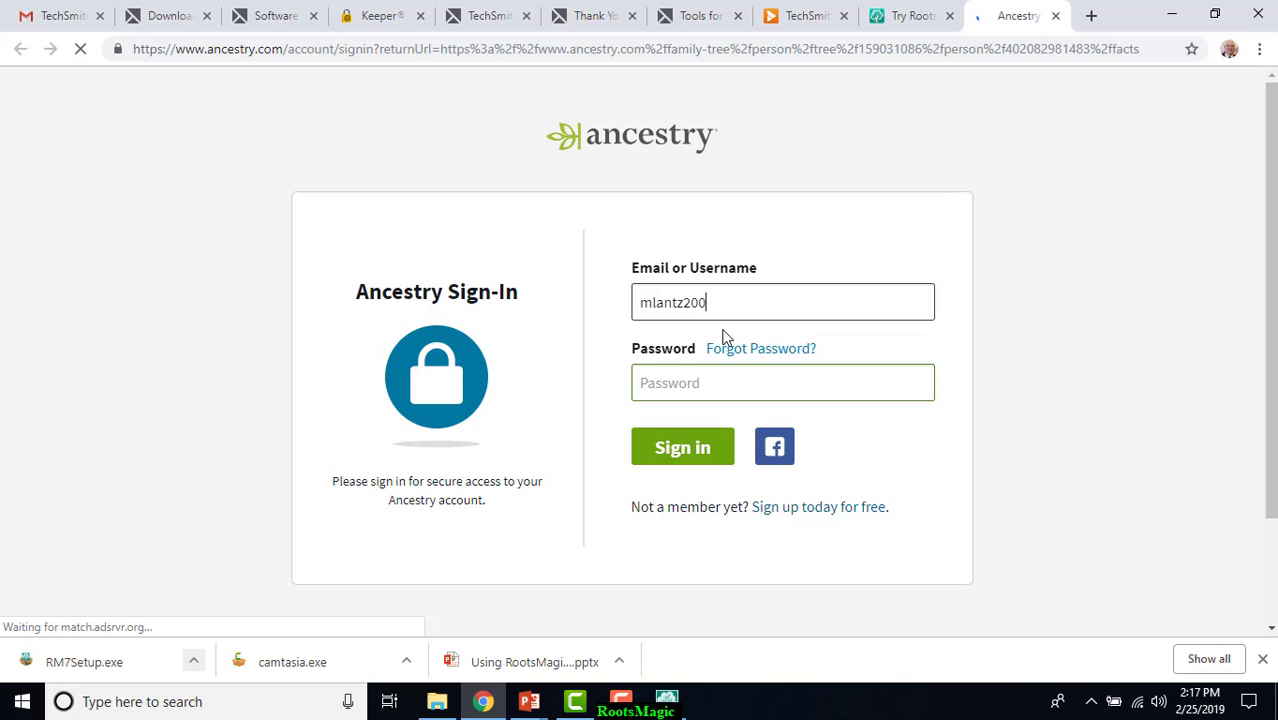
type("7")
key("Tab")
type("•")
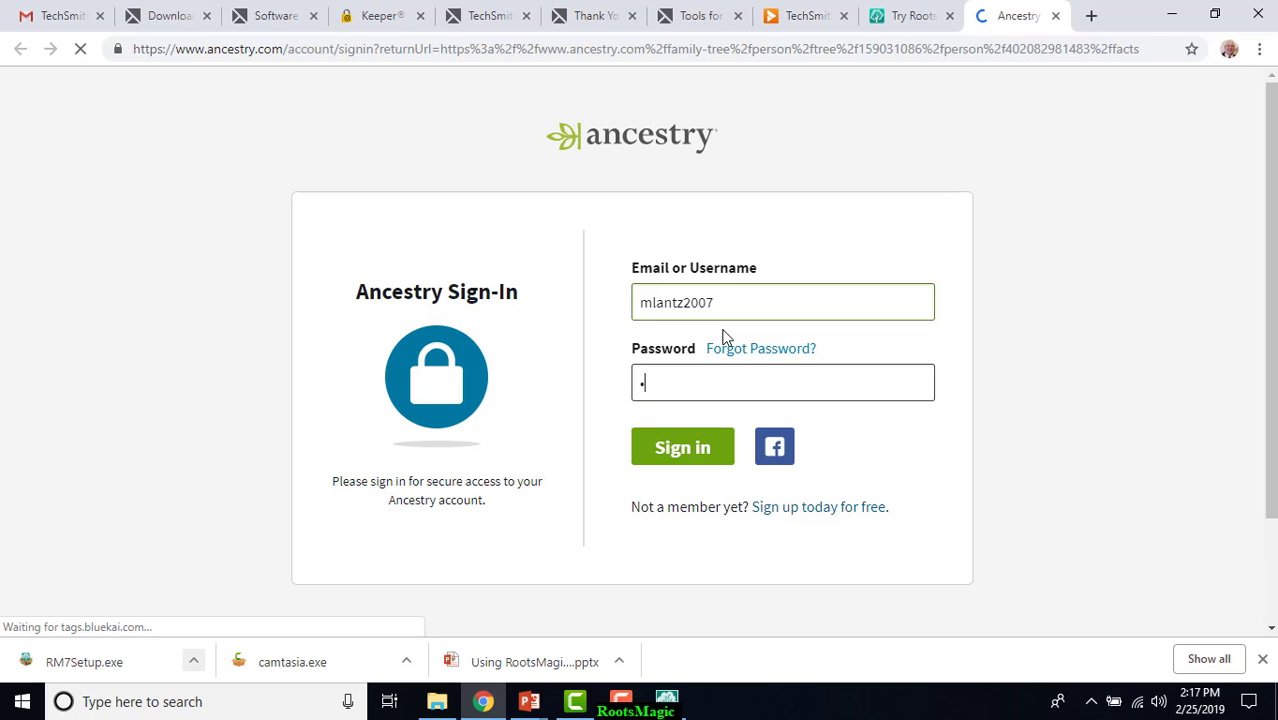
type("••••")
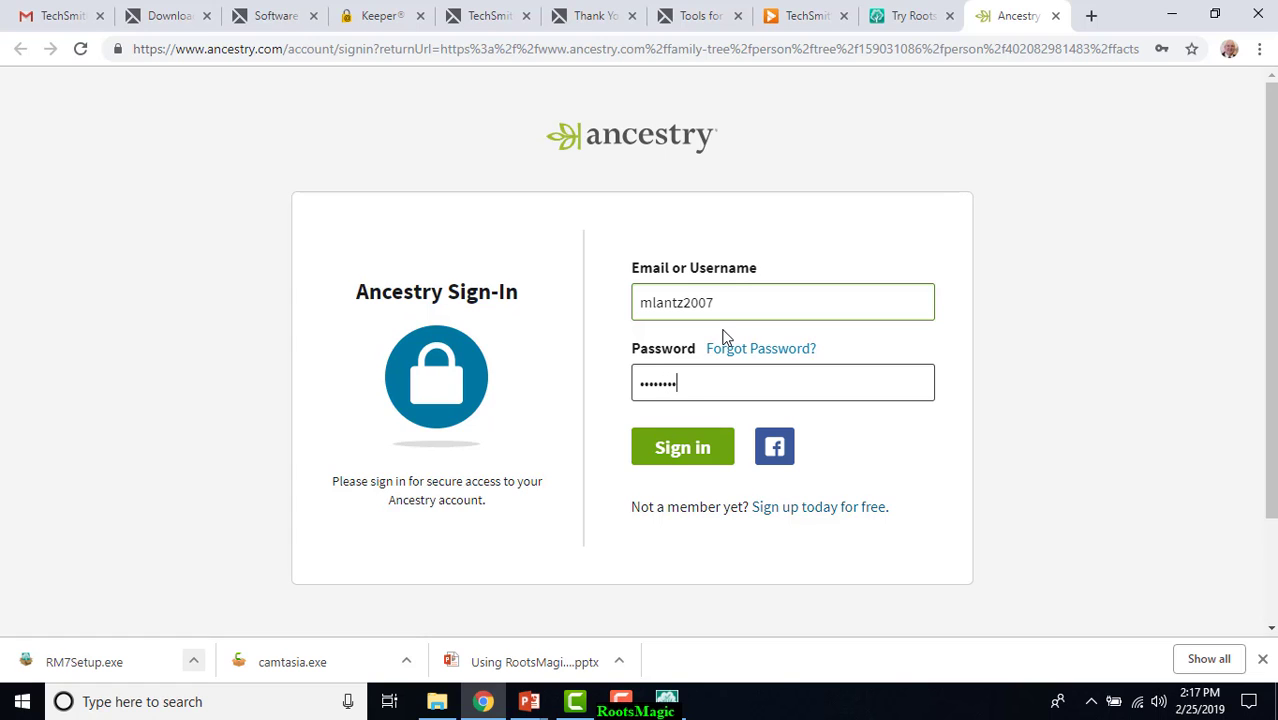
type("•••")
left_click(682, 451)
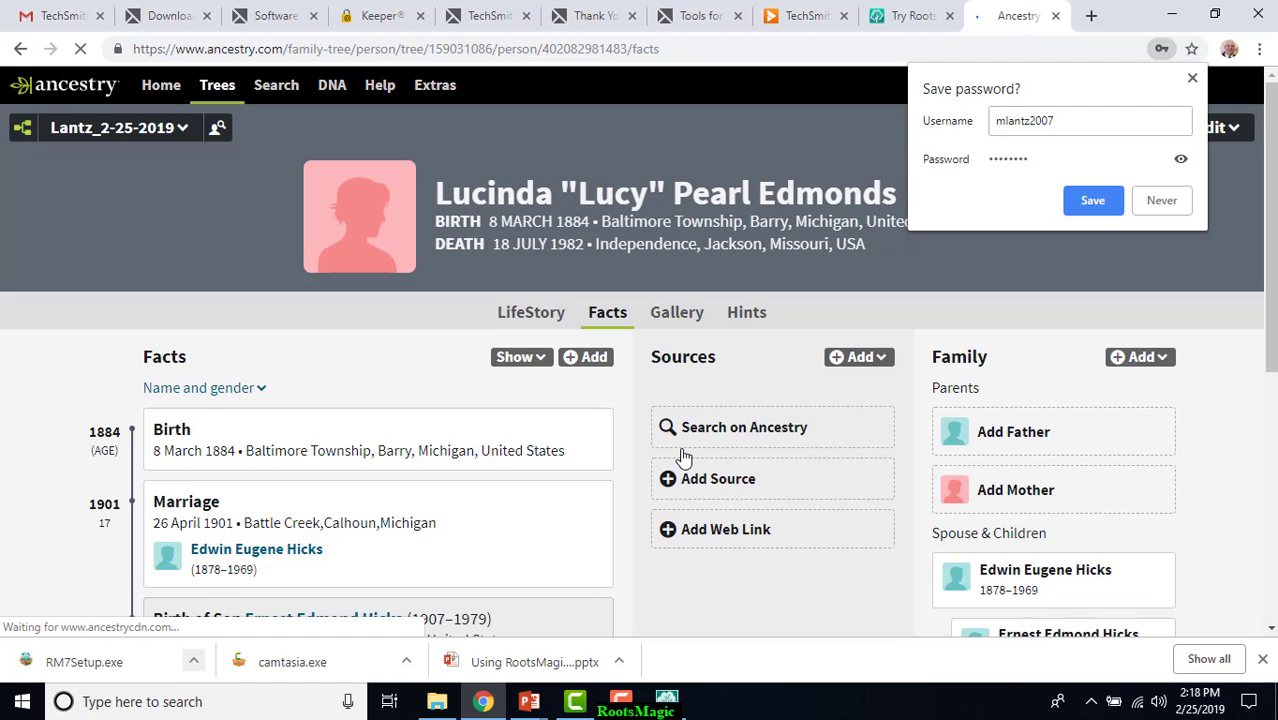
left_click(1094, 203)
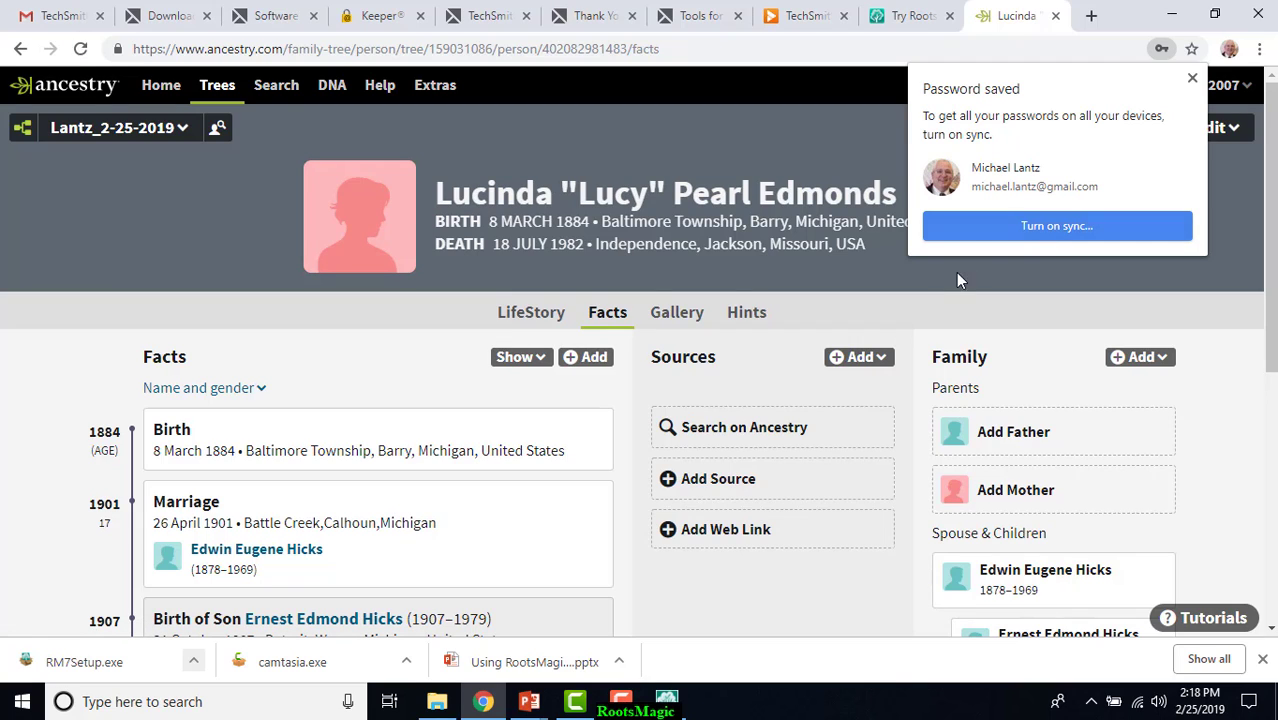
left_click(1192, 78)
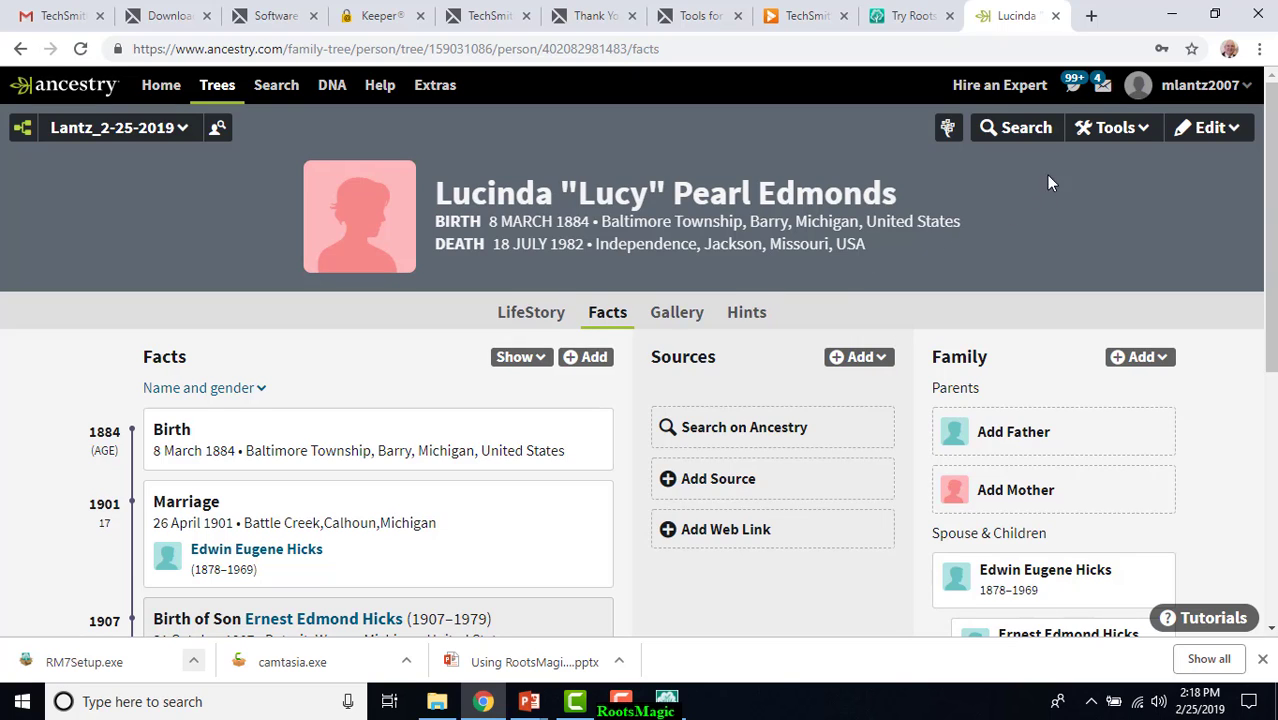
View the person in the Ancestry pedigree tree and open her Ancestry hints from there.
left_click(1110, 140)
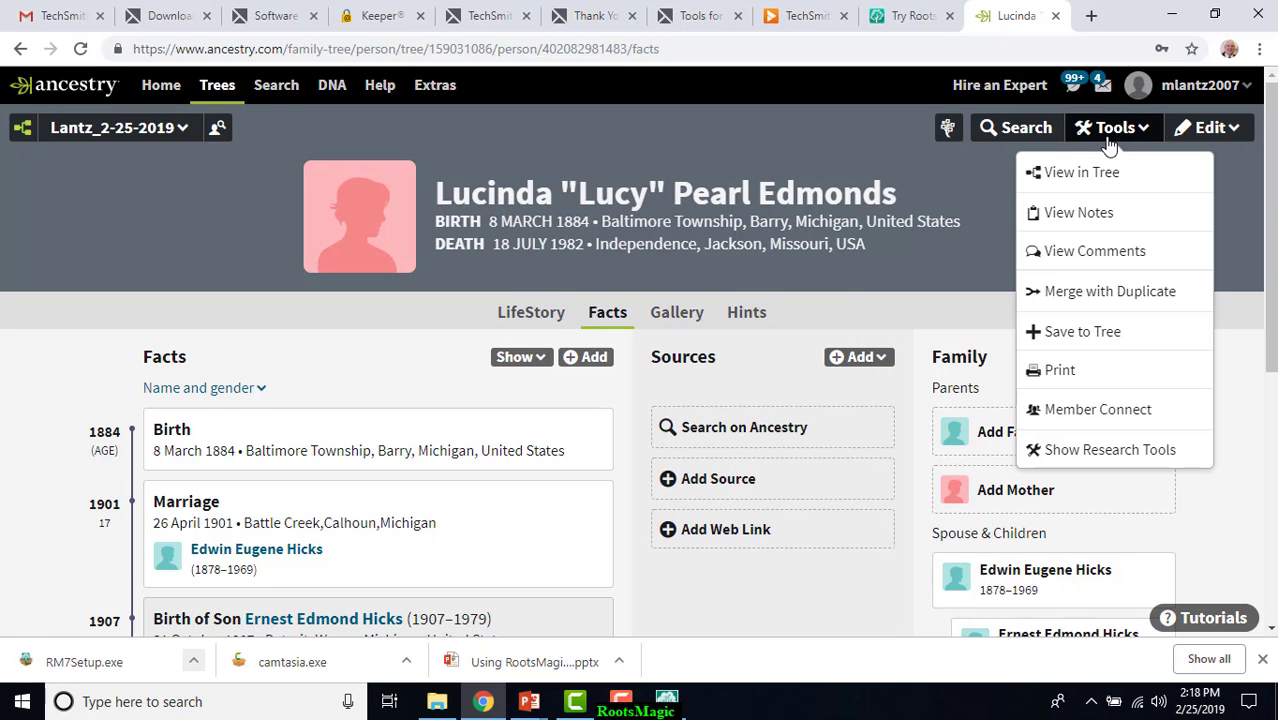
left_click(1088, 176)
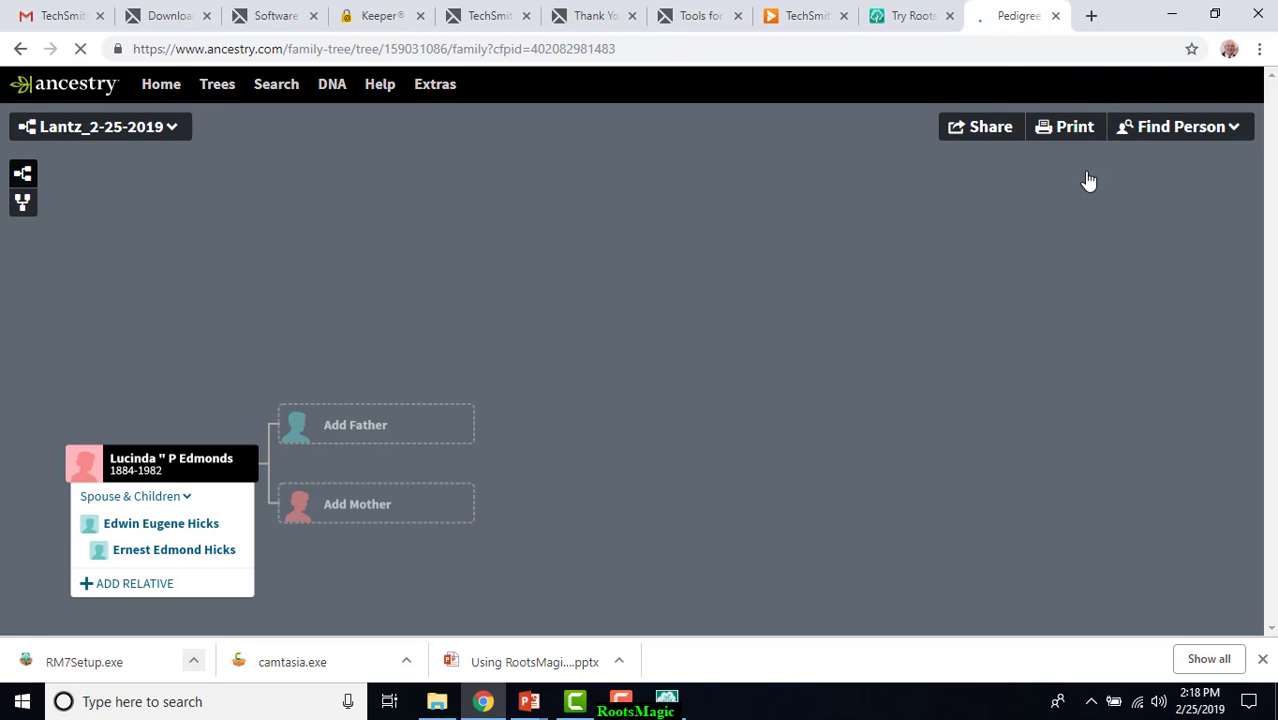
left_click(211, 459)
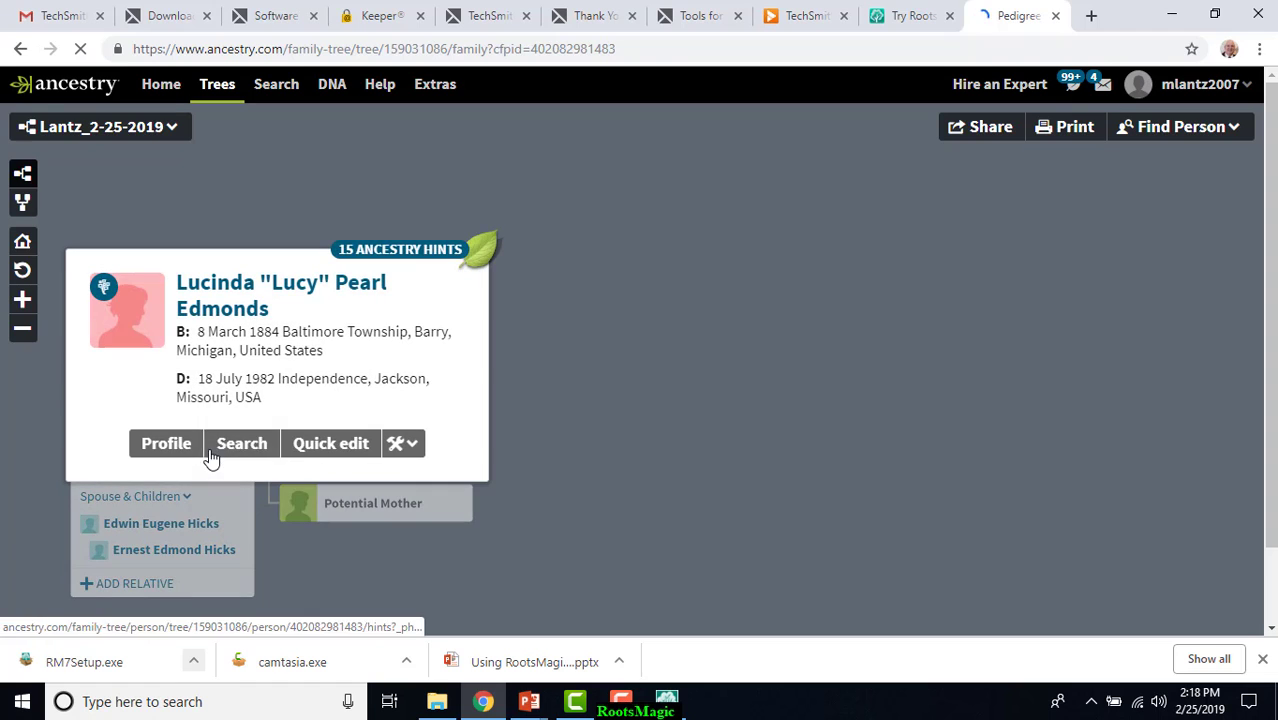
left_click(418, 250)
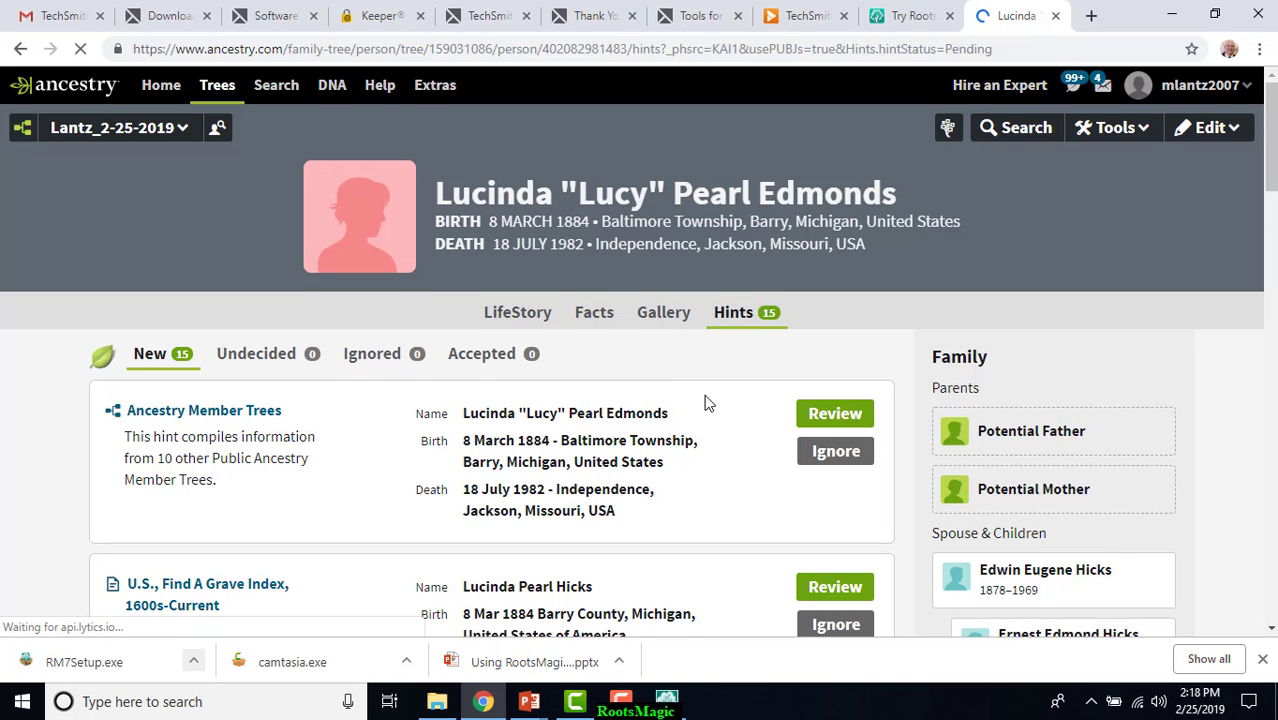
Review the hint from Ohio, County Marriage Records, 1774-1993, and return to the person's hints.
scroll(705, 402, "down", 3)
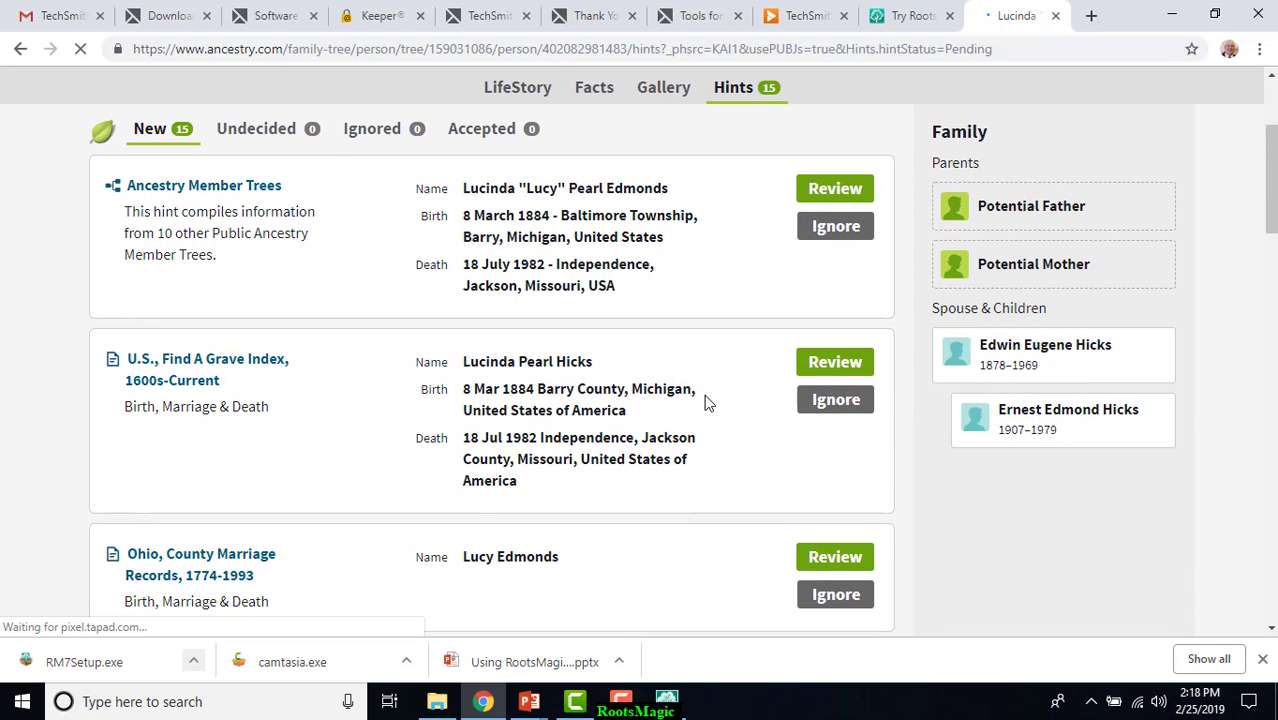
scroll(705, 402, "down", 2)
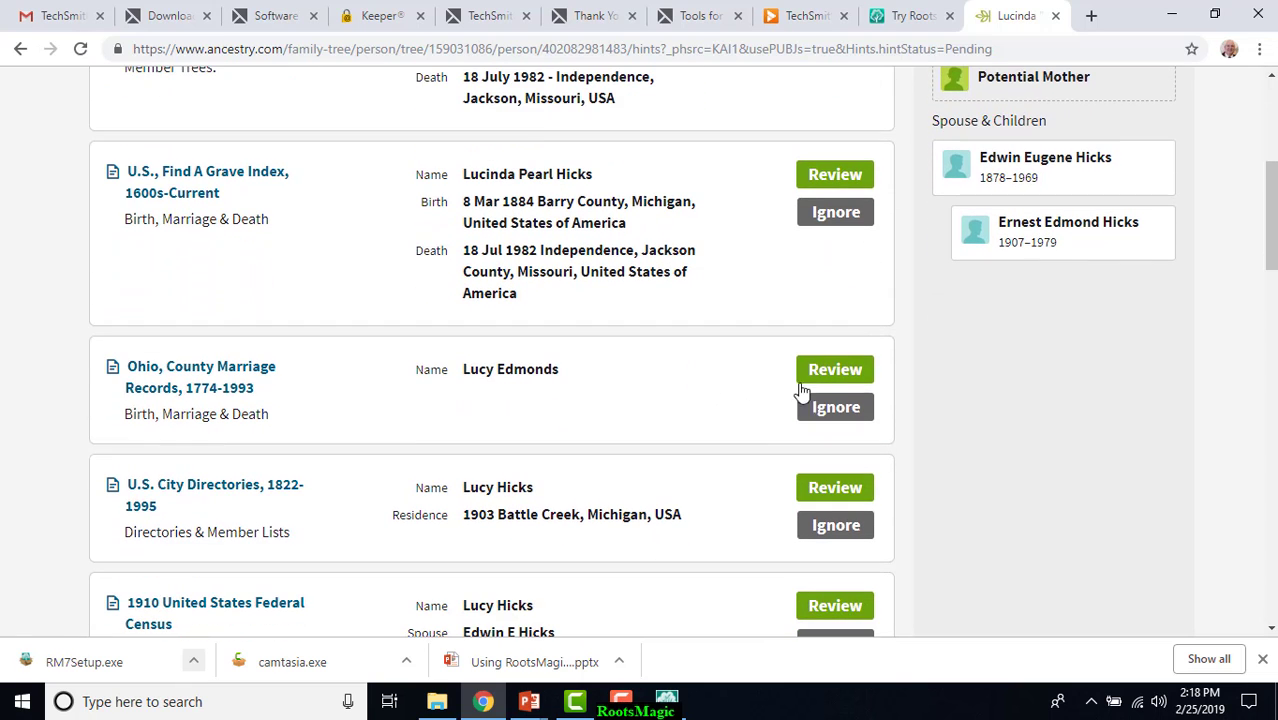
left_click(844, 370)
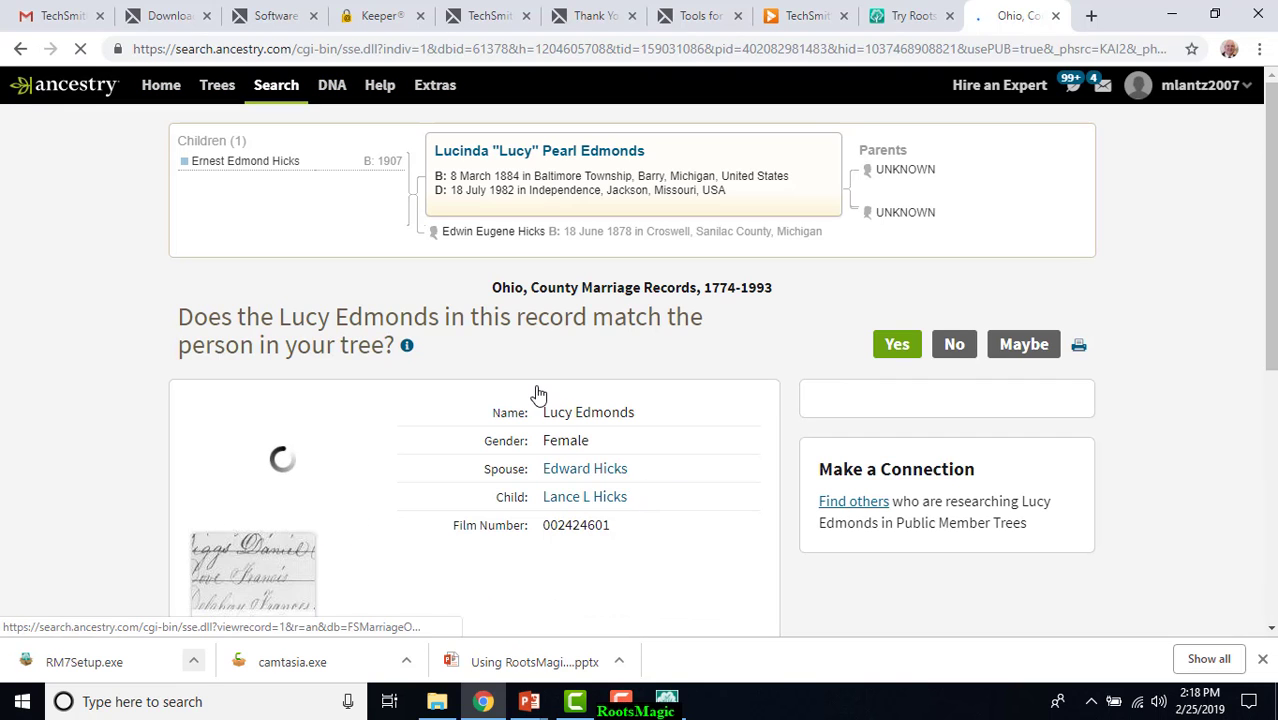
left_click(20, 48)
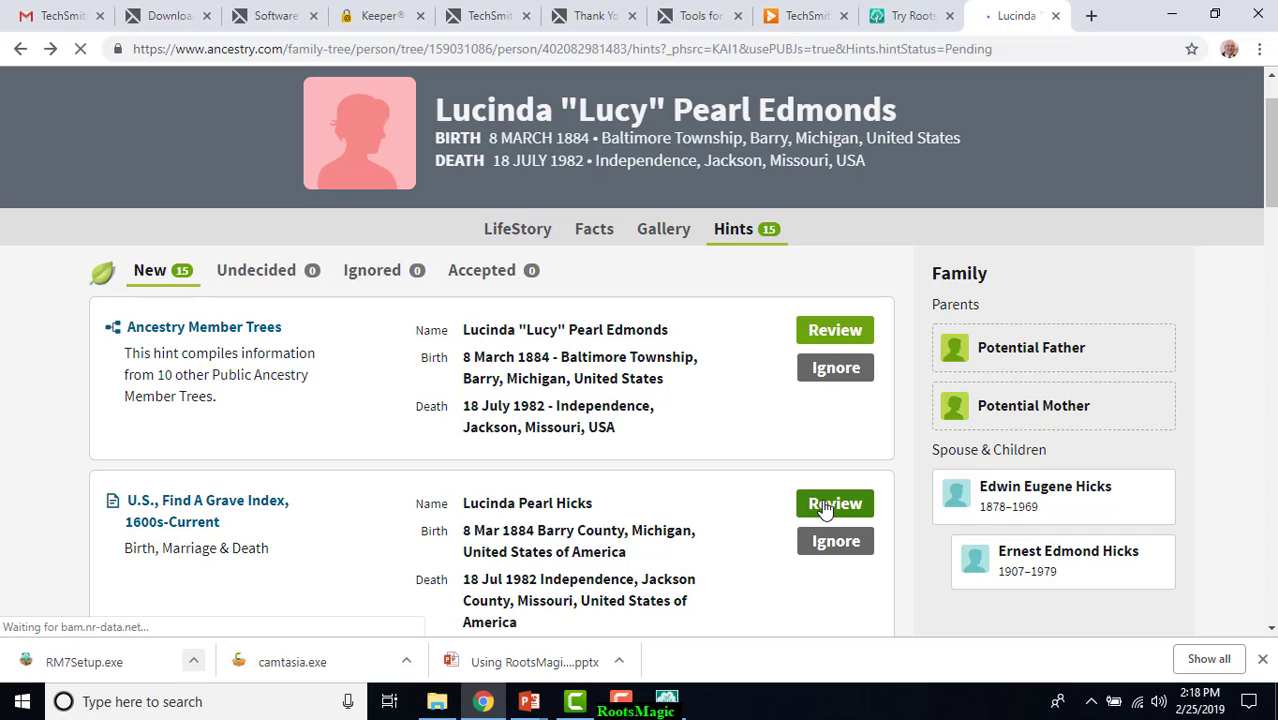
Review the hint from Michigan, Marriage Records, 1867-1952, and accept it as matching the person in the tree.
scroll(750, 525, "down", 5)
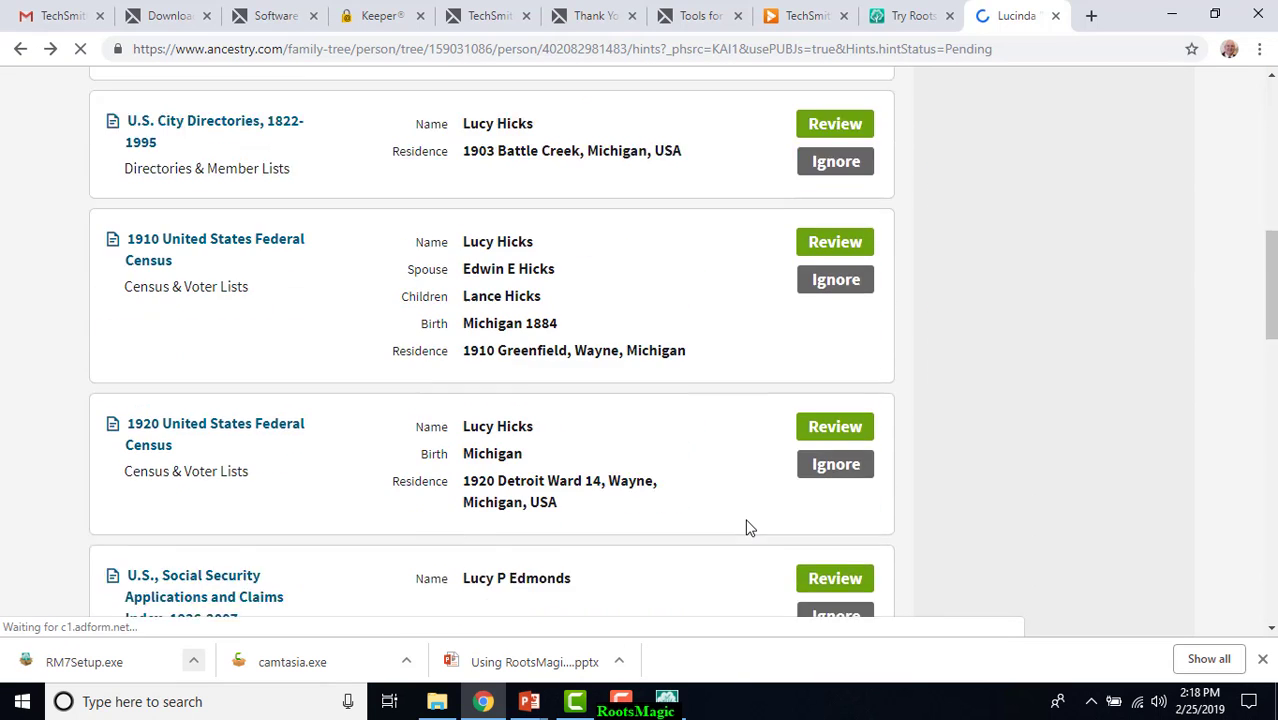
scroll(750, 528, "down", 1)
scroll(750, 528, "down", 2)
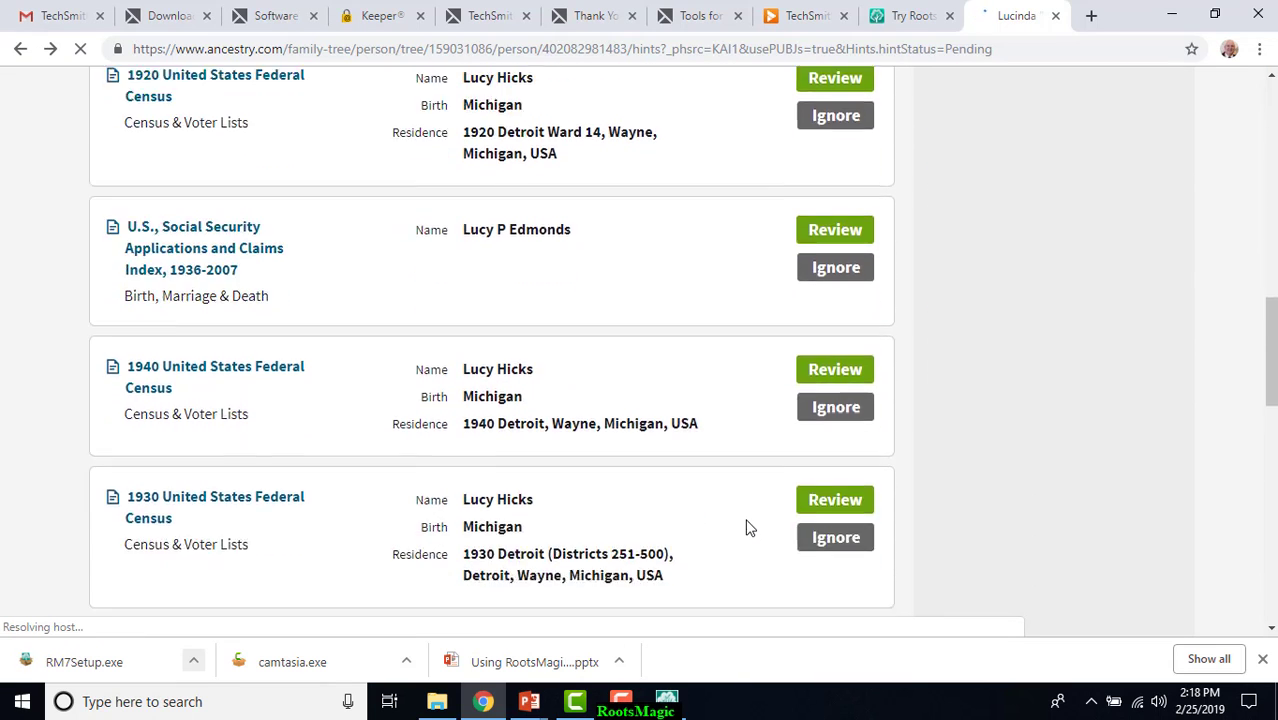
scroll(750, 528, "down", 2)
scroll(750, 528, "down", 3)
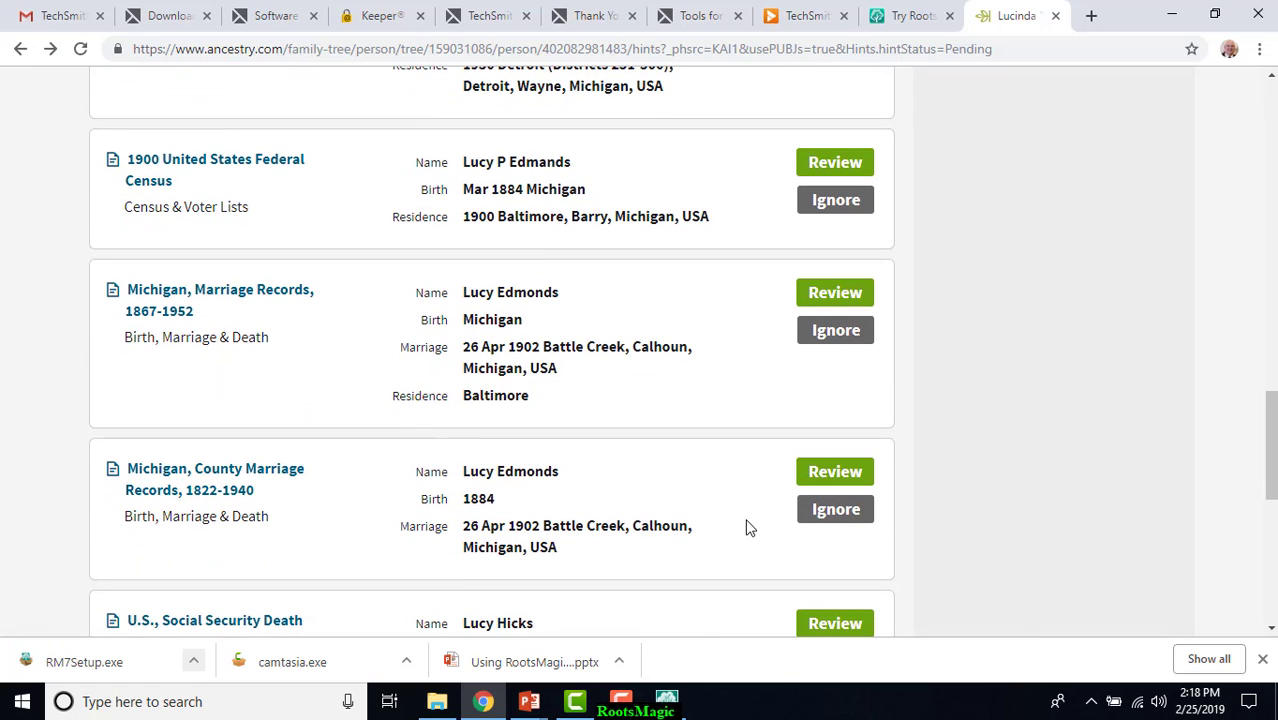
left_click(845, 293)
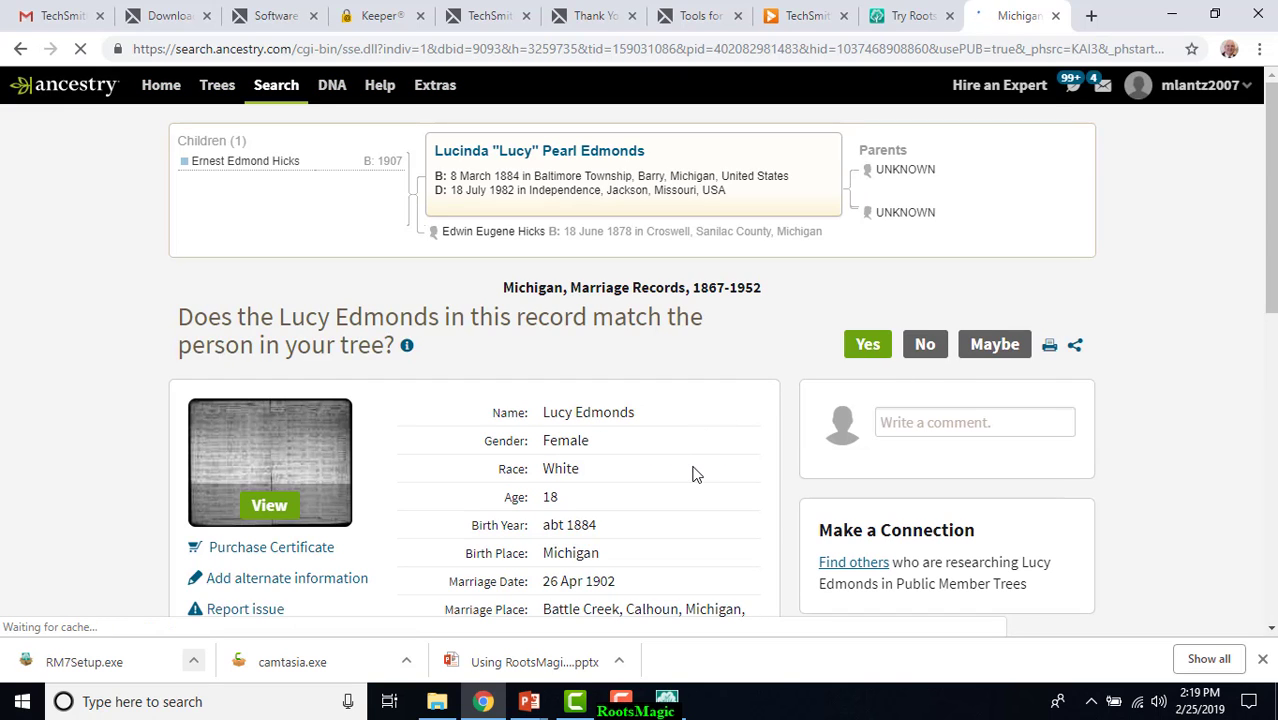
scroll(695, 470, "down", 4)
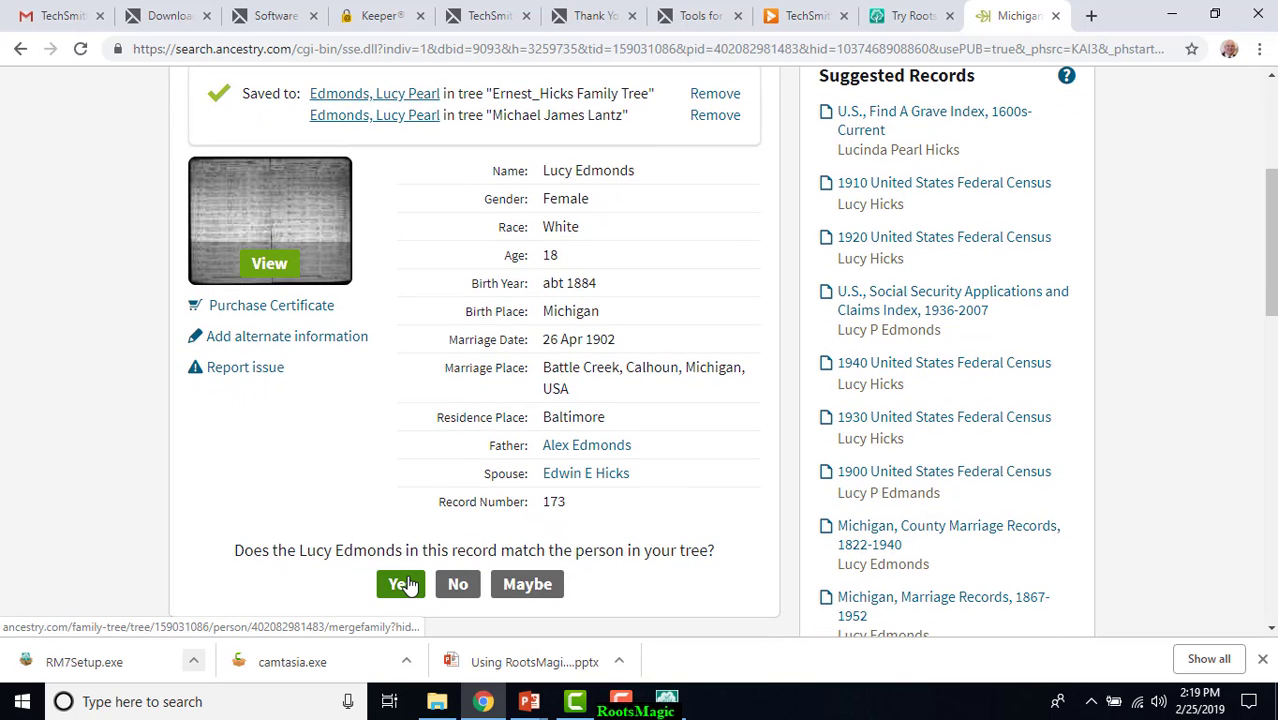
left_click(408, 586)
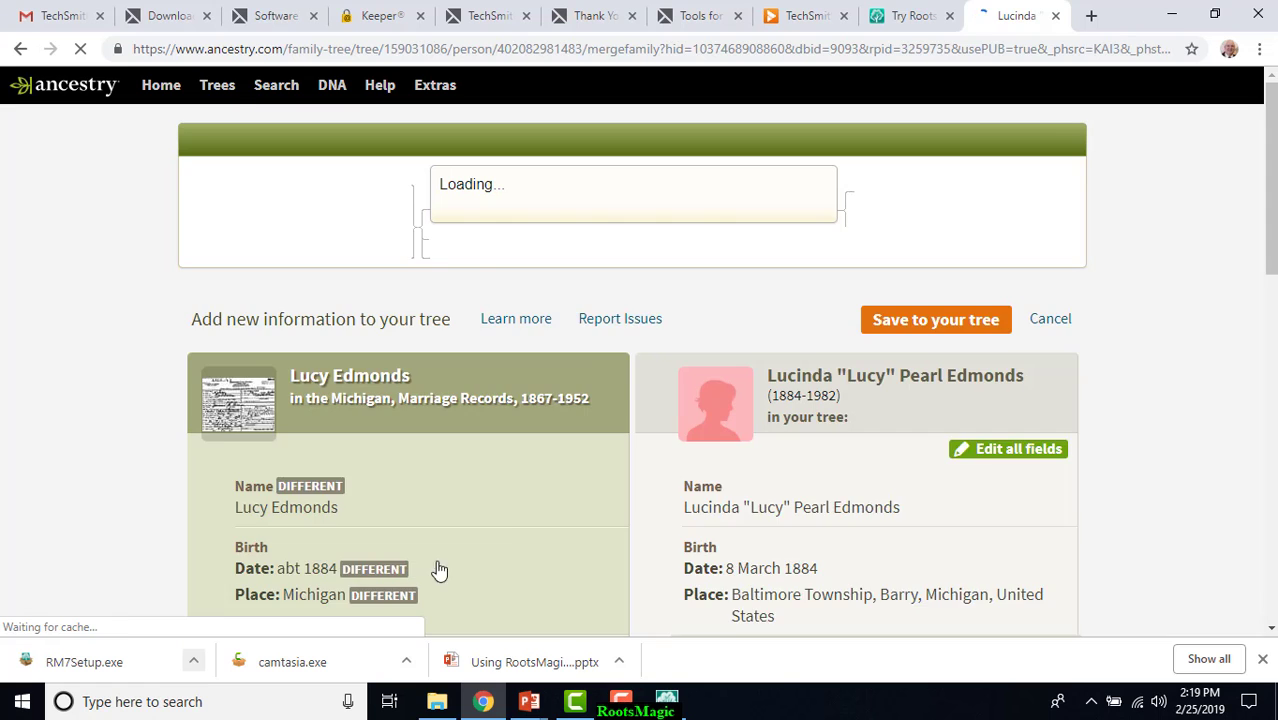
Include the father as a new person and the husband's details from the marriage record, and save them to the Ancestry tree.
scroll(525, 515, "down", 5)
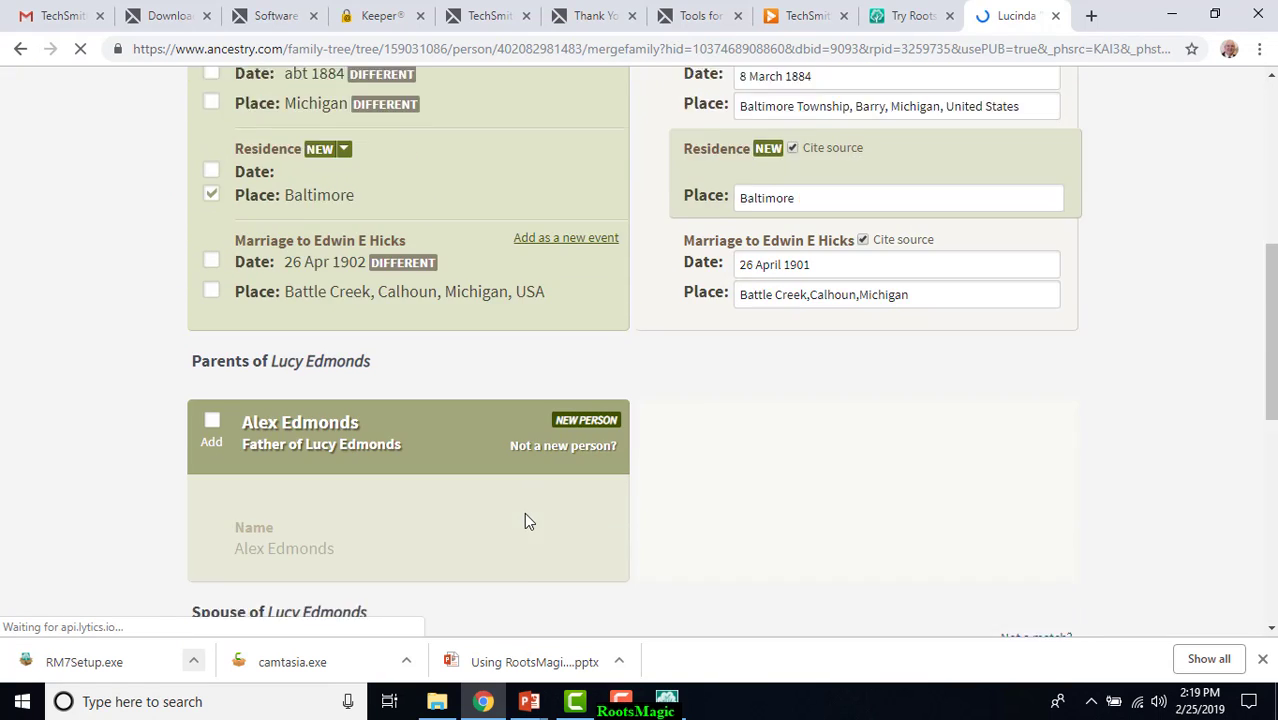
scroll(524, 512, "down", 2)
left_click(213, 267)
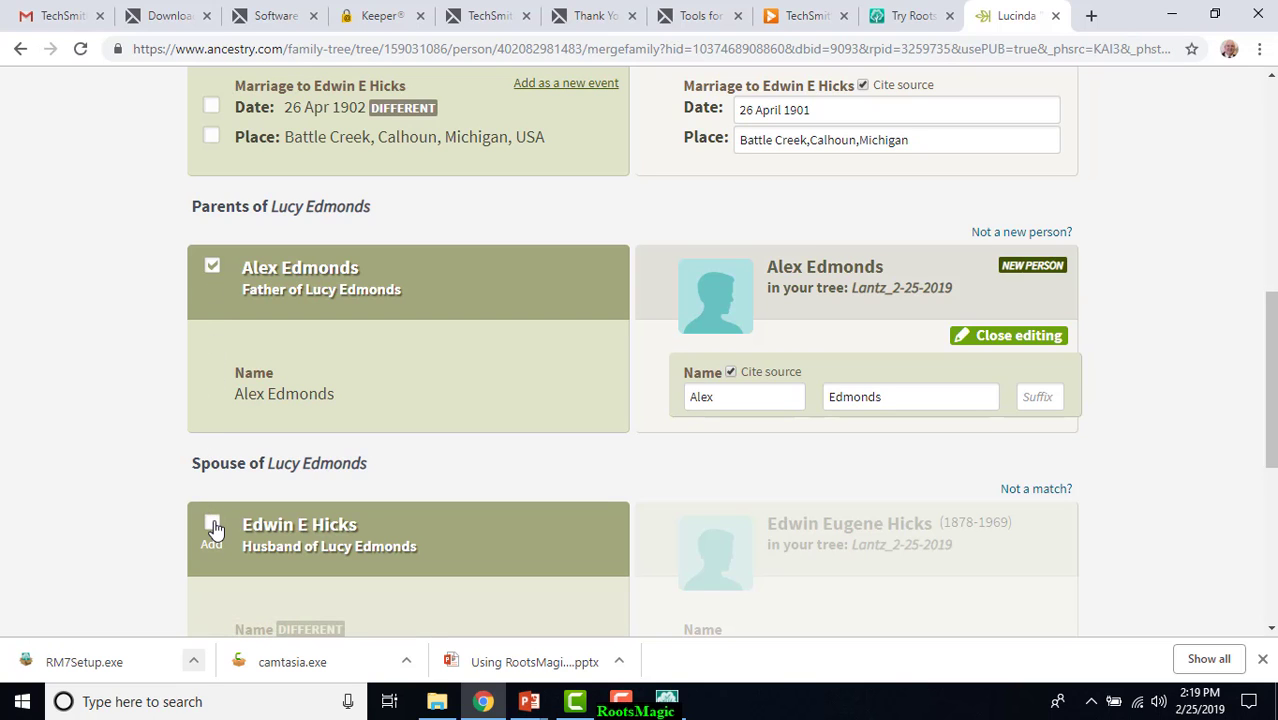
left_click(213, 530)
scroll(370, 497, "down", 6)
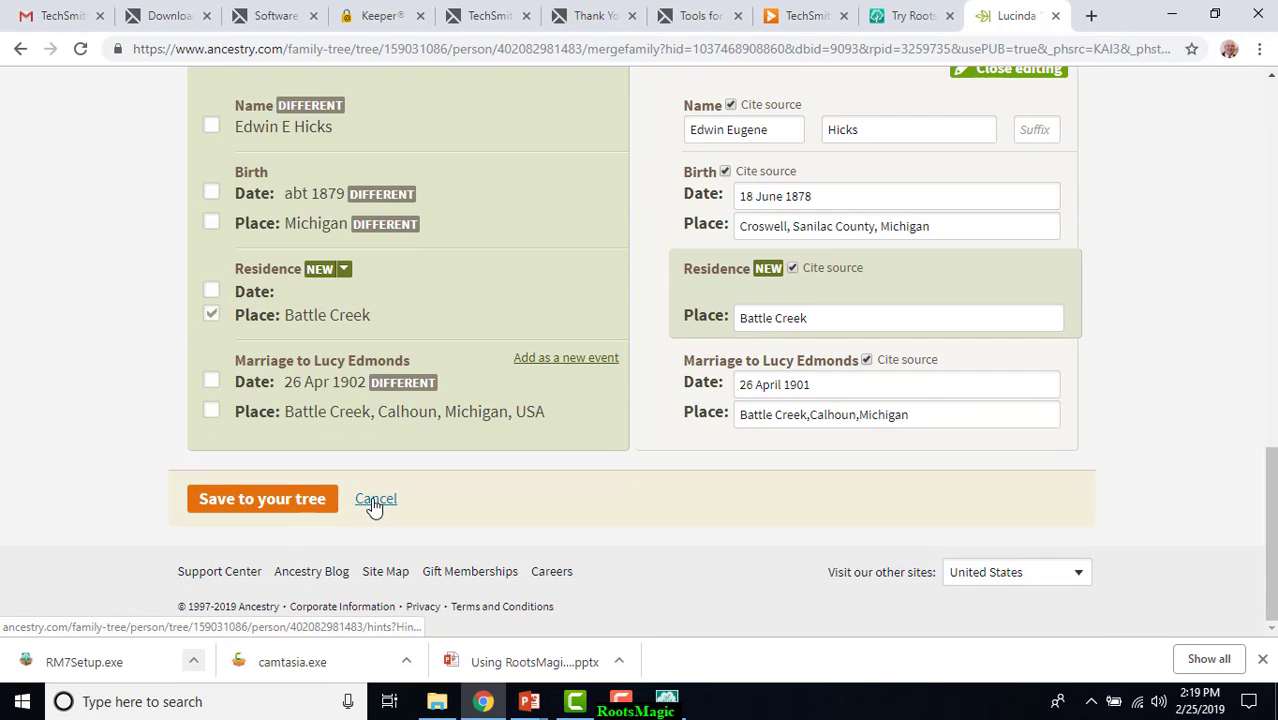
left_click(262, 499)
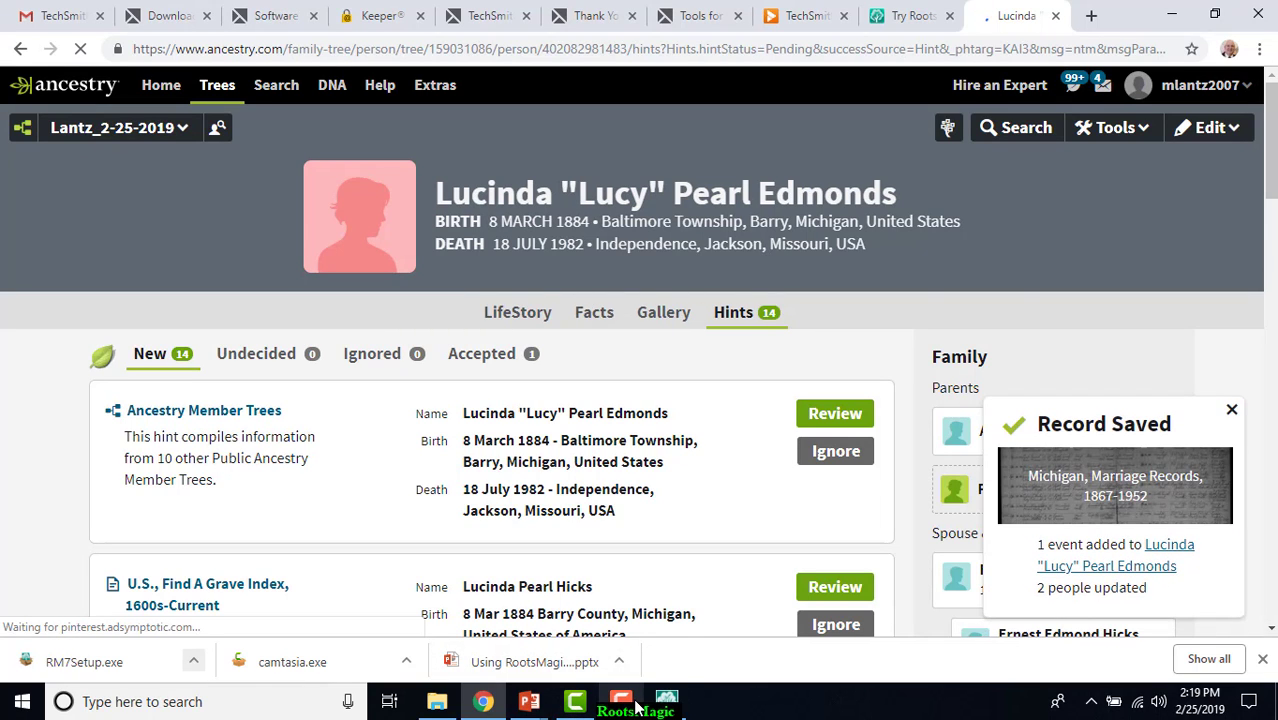
Switch back to RootsMagic, and close and reopen TreeShare for Ancestry to reload the connected tree.
left_click(667, 703)
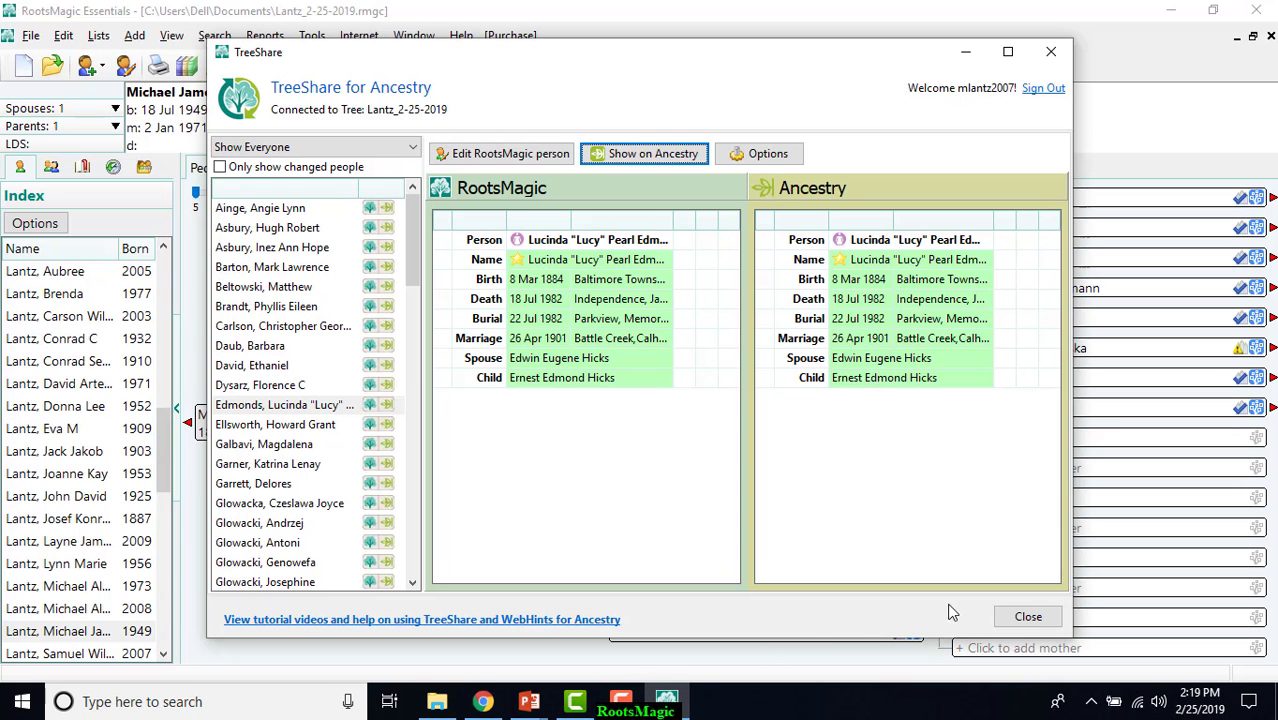
left_click(1026, 617)
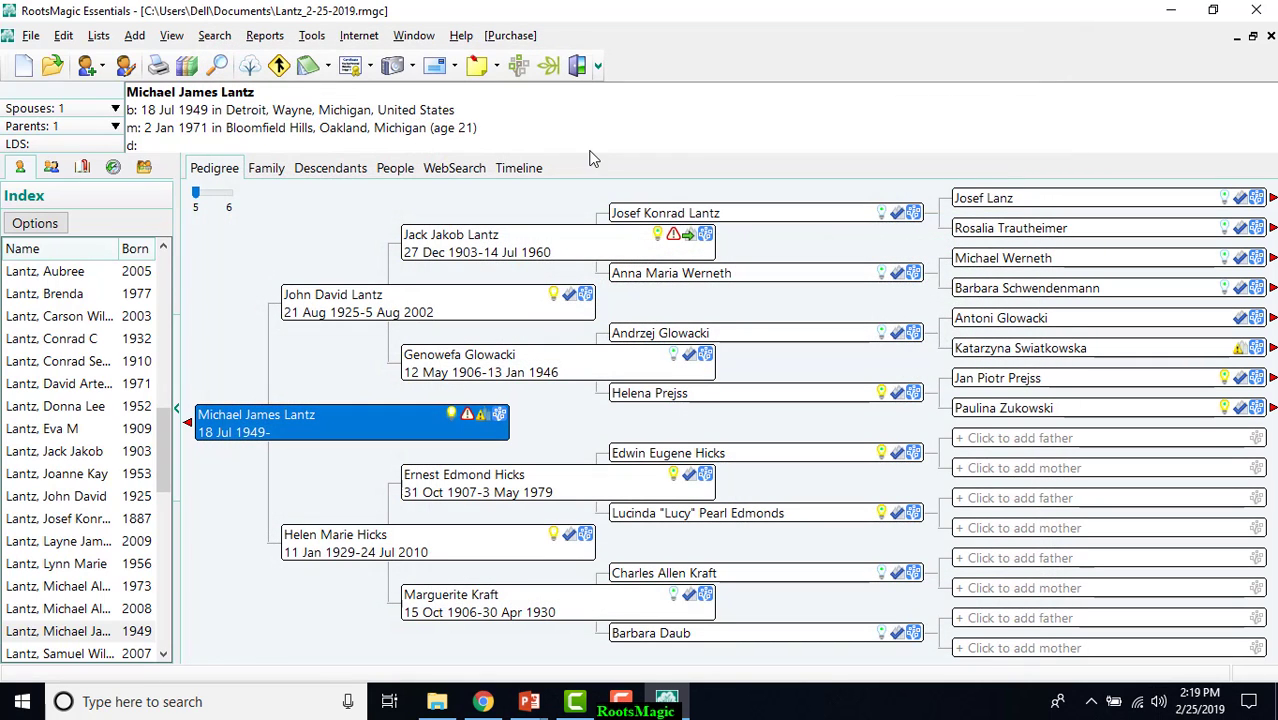
left_click(550, 65)
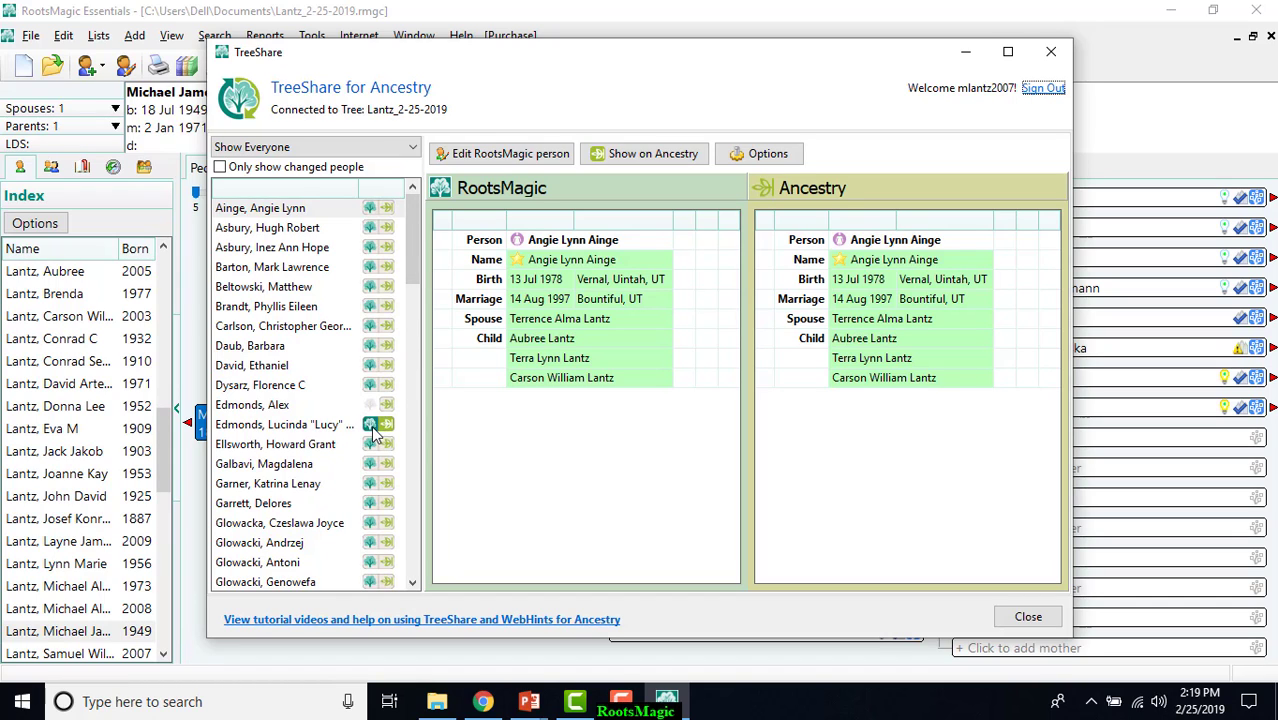
Try to add the father found on Ancestry as a new father of the selected great-grandmother in RootsMagic, and close TreeShare.
left_click(372, 428)
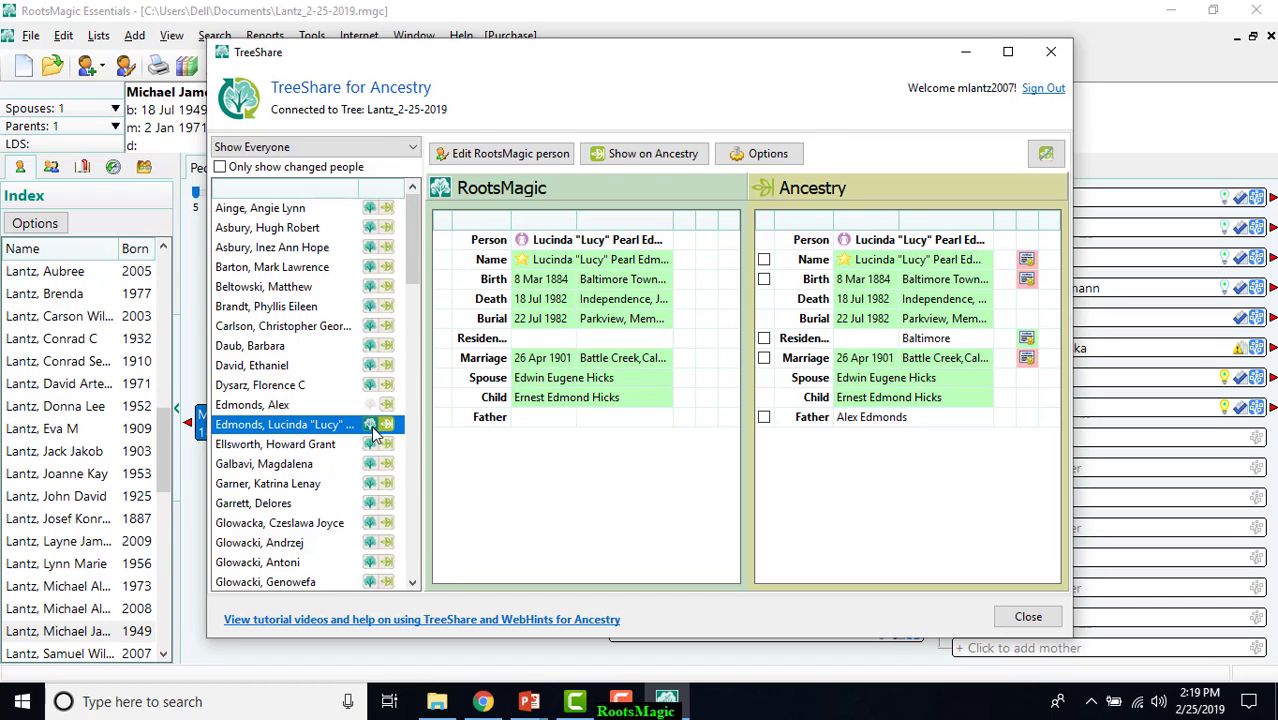
right_click(767, 425)
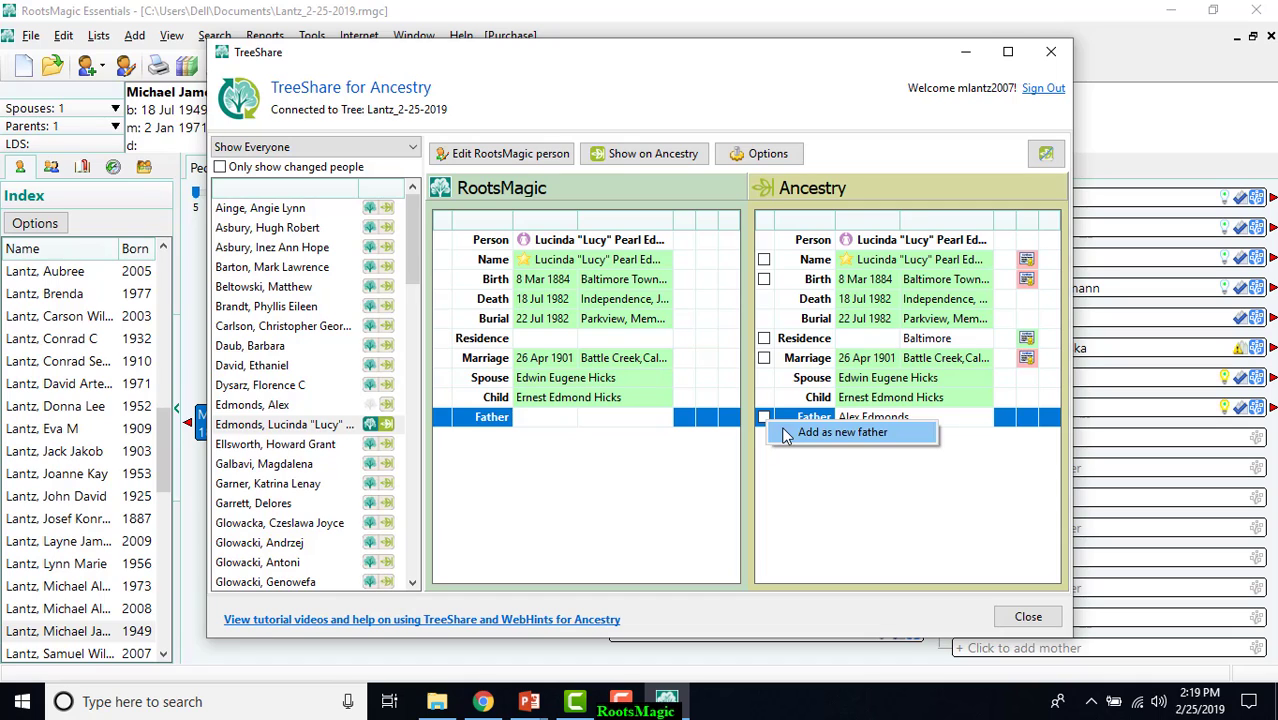
left_click(786, 433)
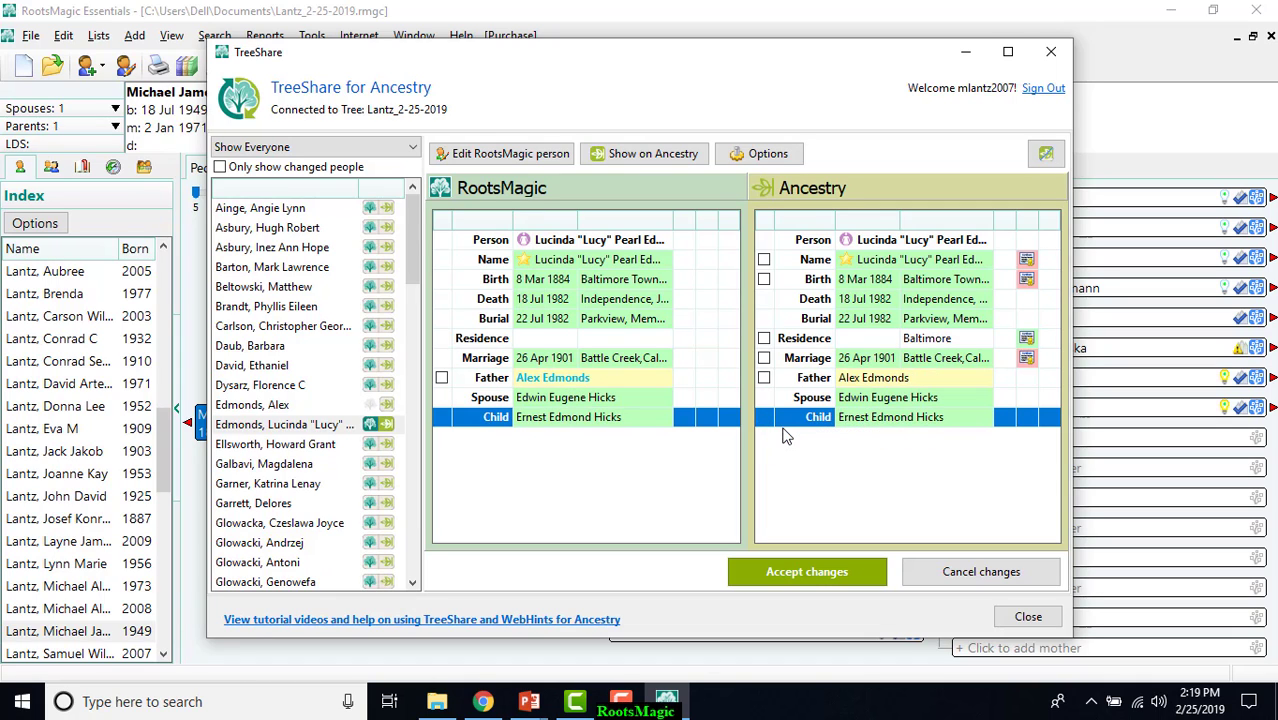
left_click(808, 565)
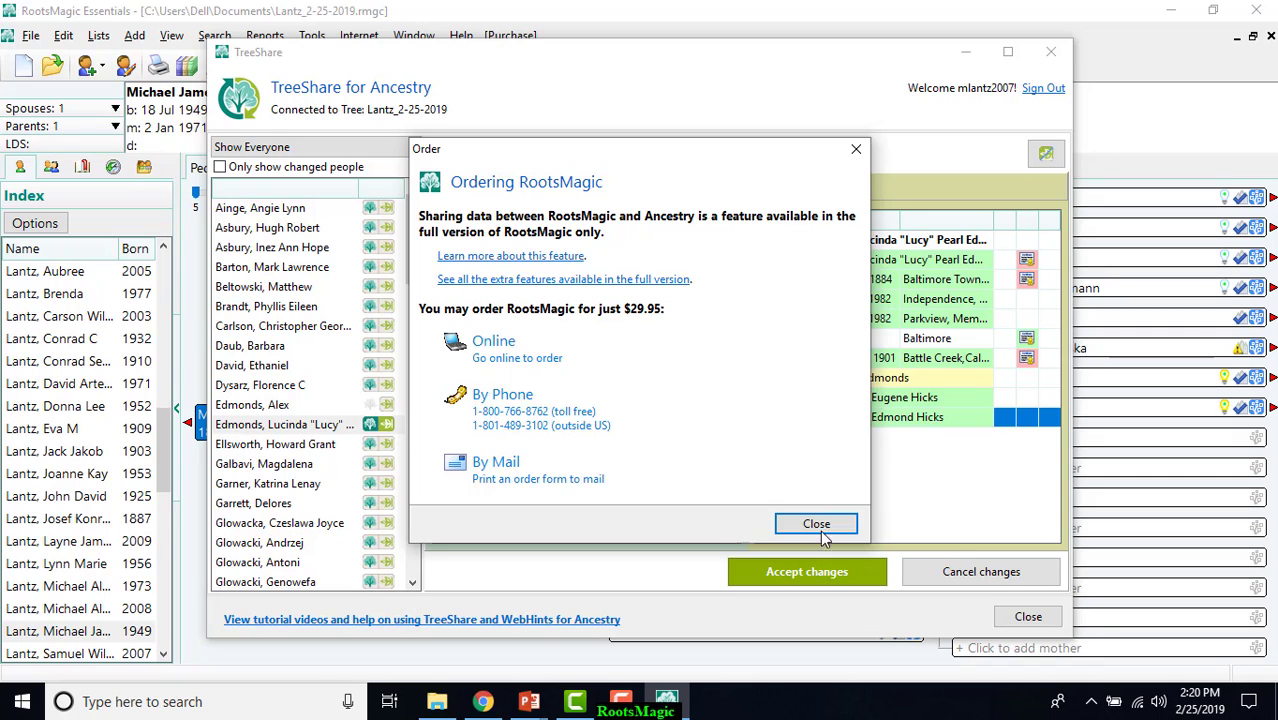
left_click(816, 525)
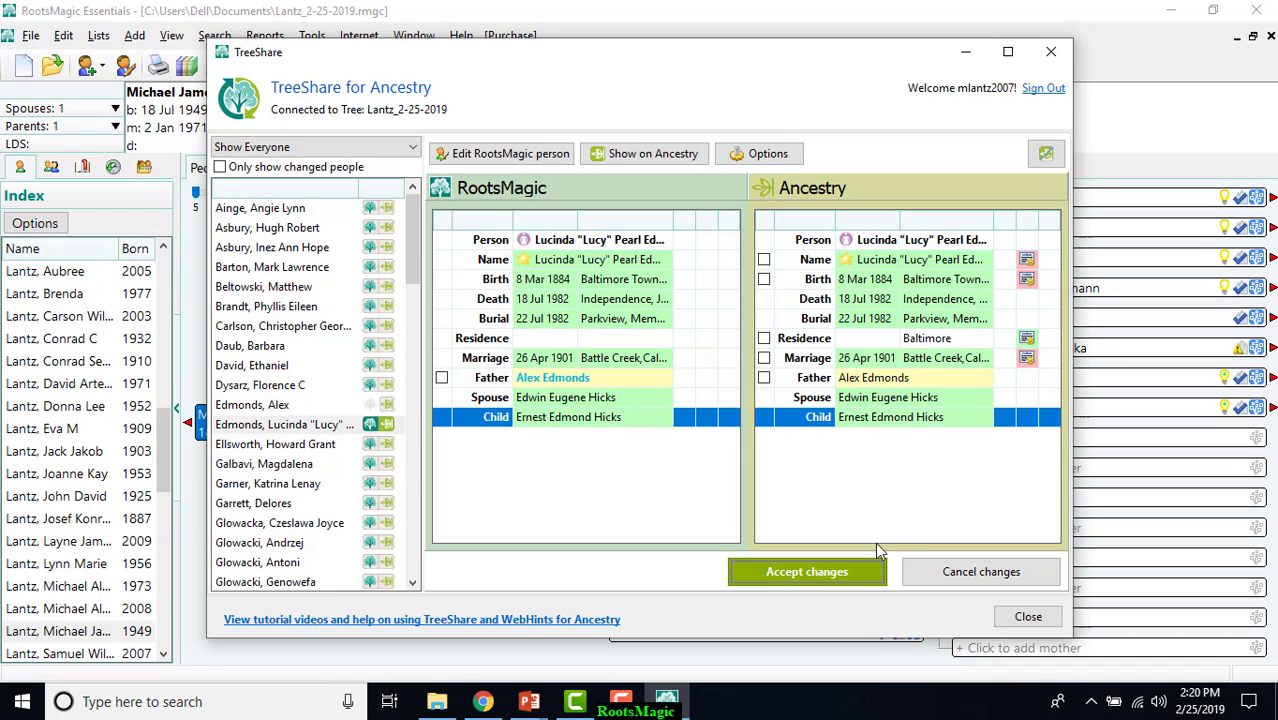
left_click(940, 572)
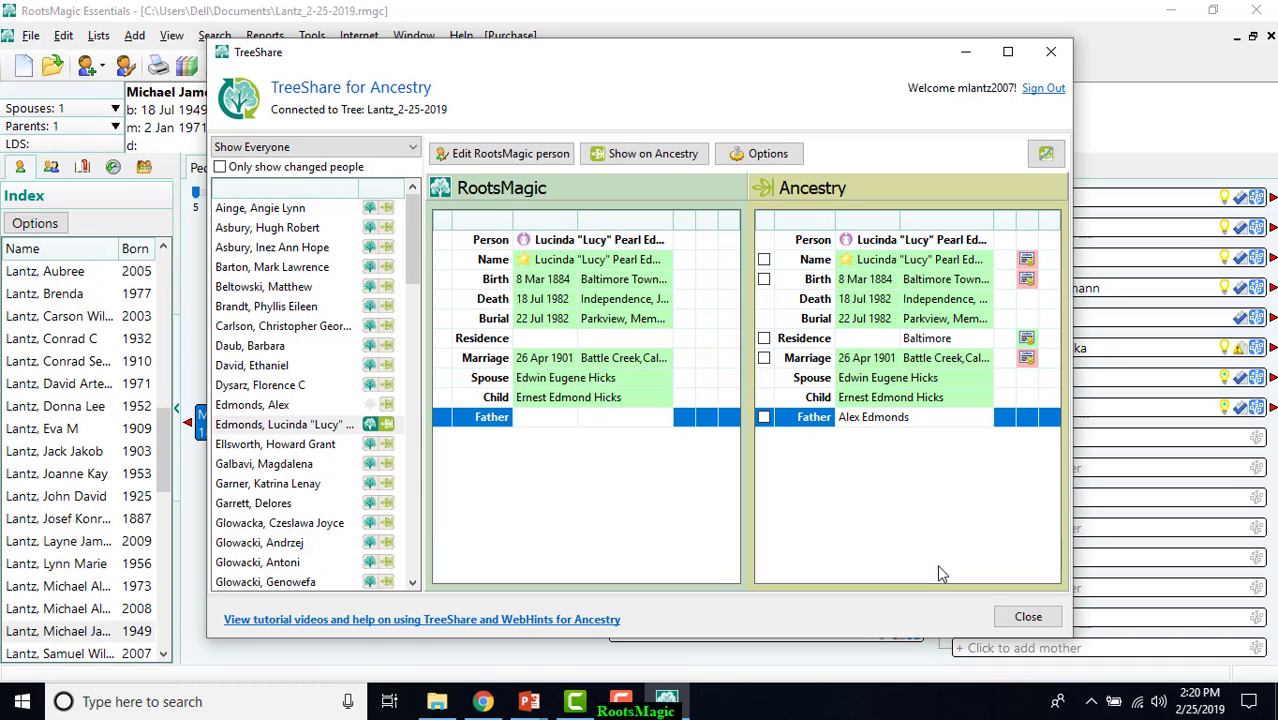
left_click(1030, 617)
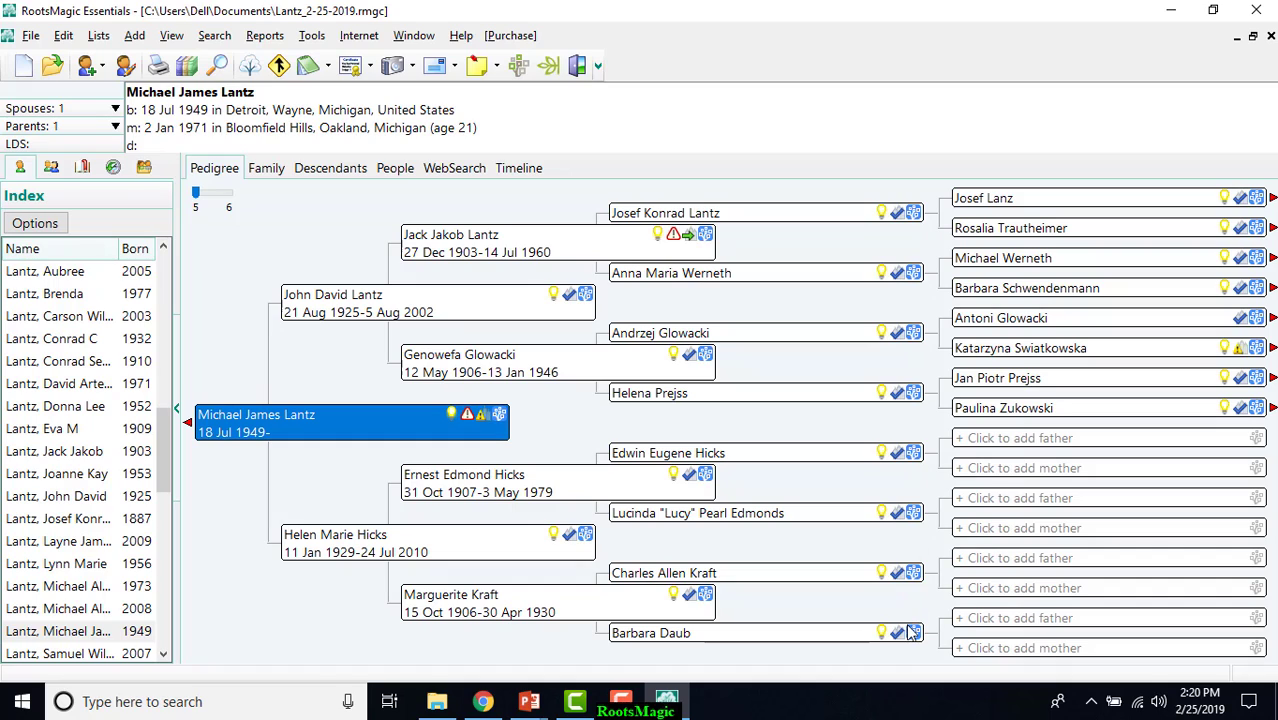
Review the FamilySearch ordinances of the great-great-grandmother in the pedigree who is flagged as needing more information.
left_click(1257, 348)
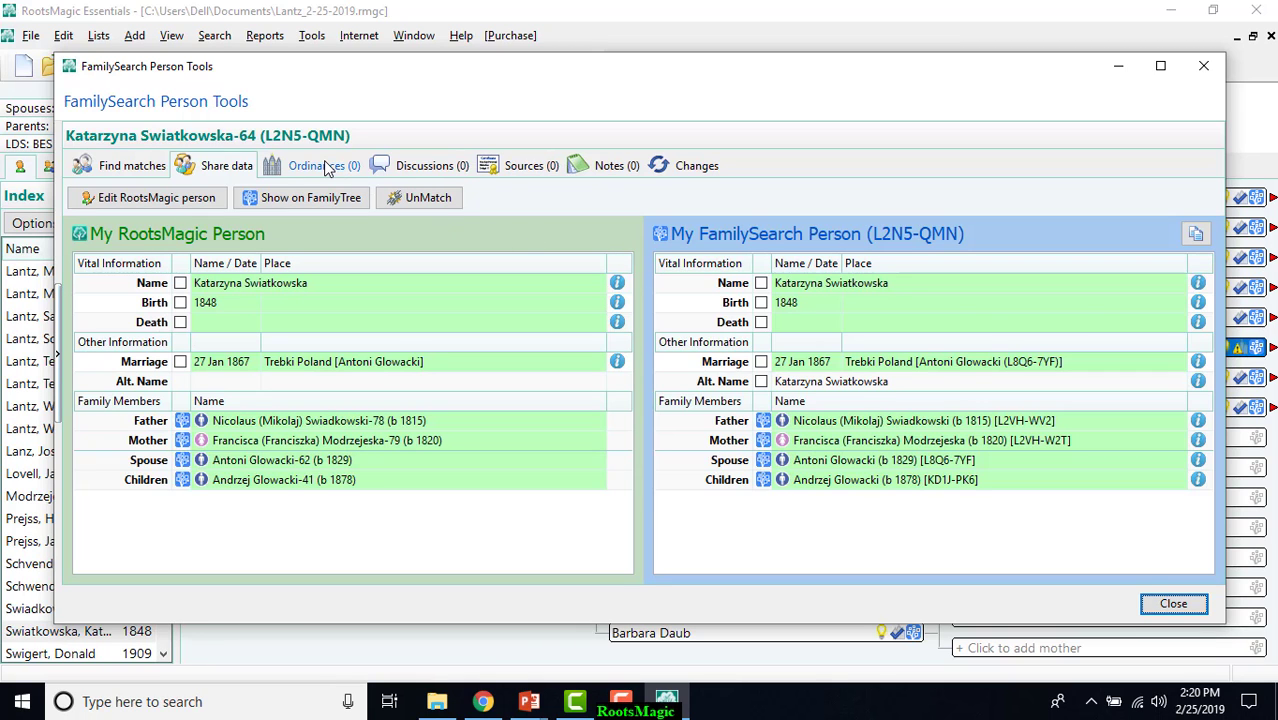
left_click(323, 165)
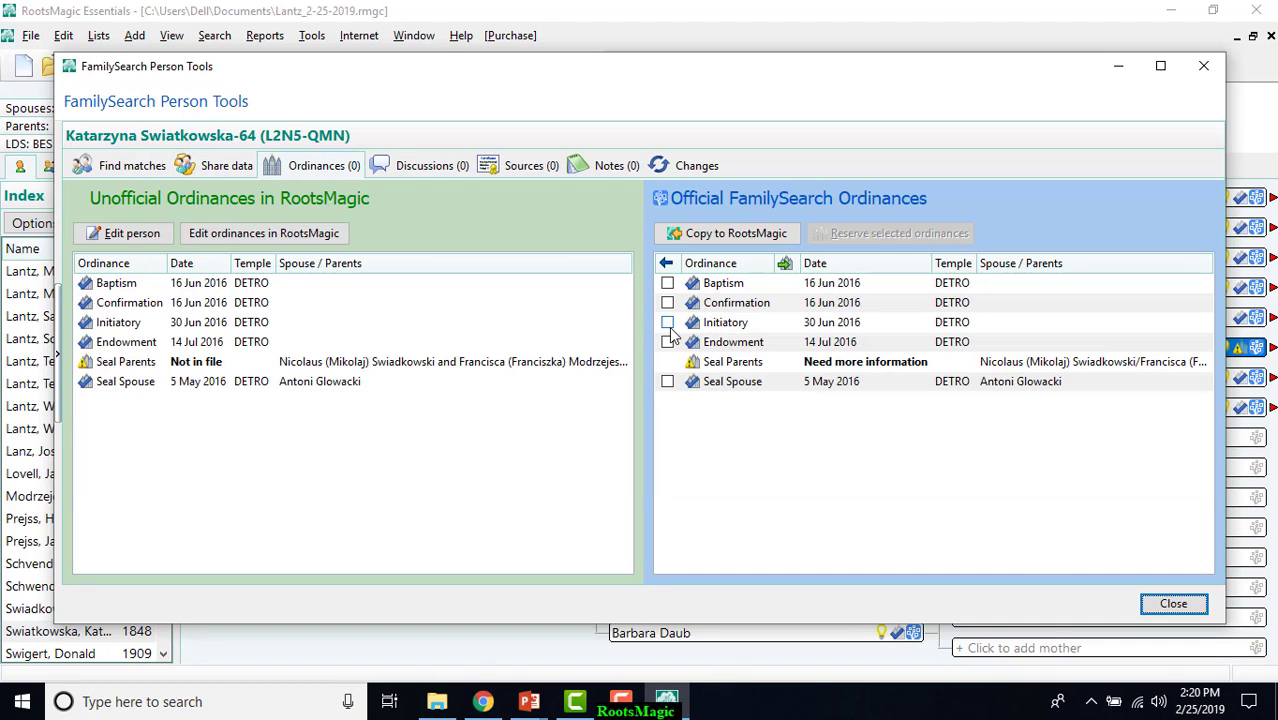
left_click(1172, 604)
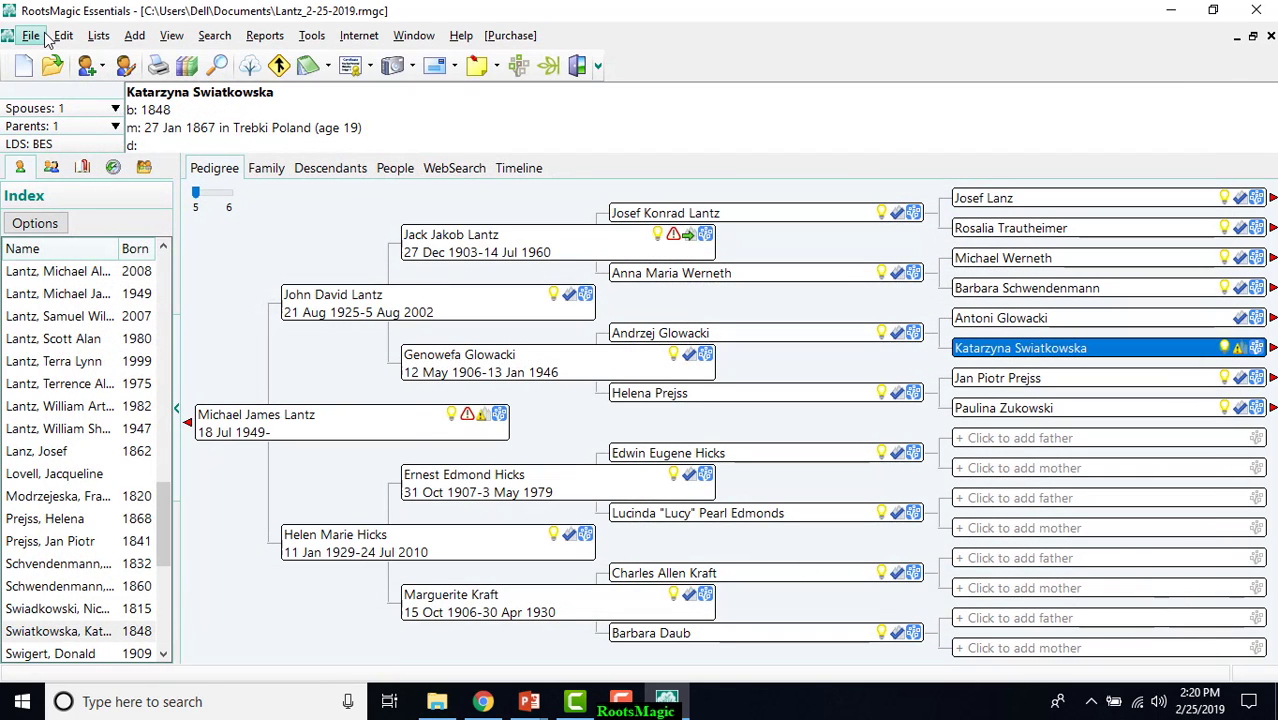
Review the tasks, matching status and LDS ordinance status of the file in FamilySearch Central, and close it.
left_click(31, 36)
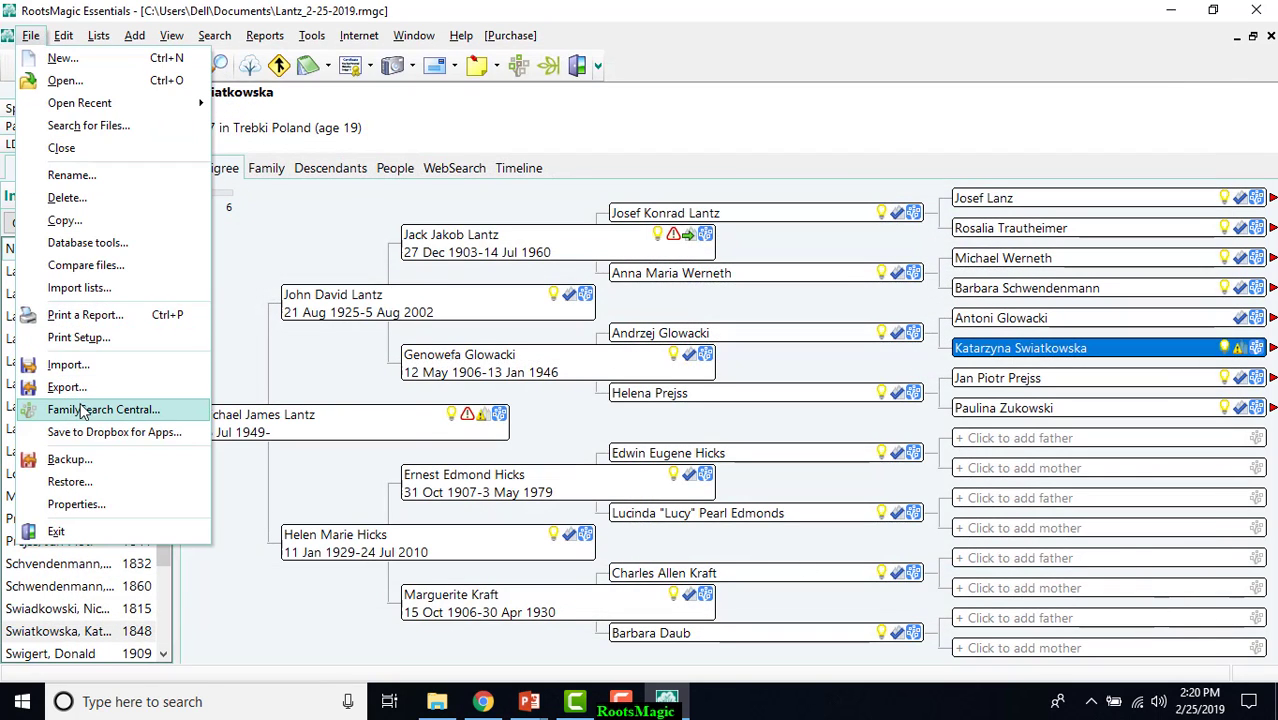
left_click(85, 409)
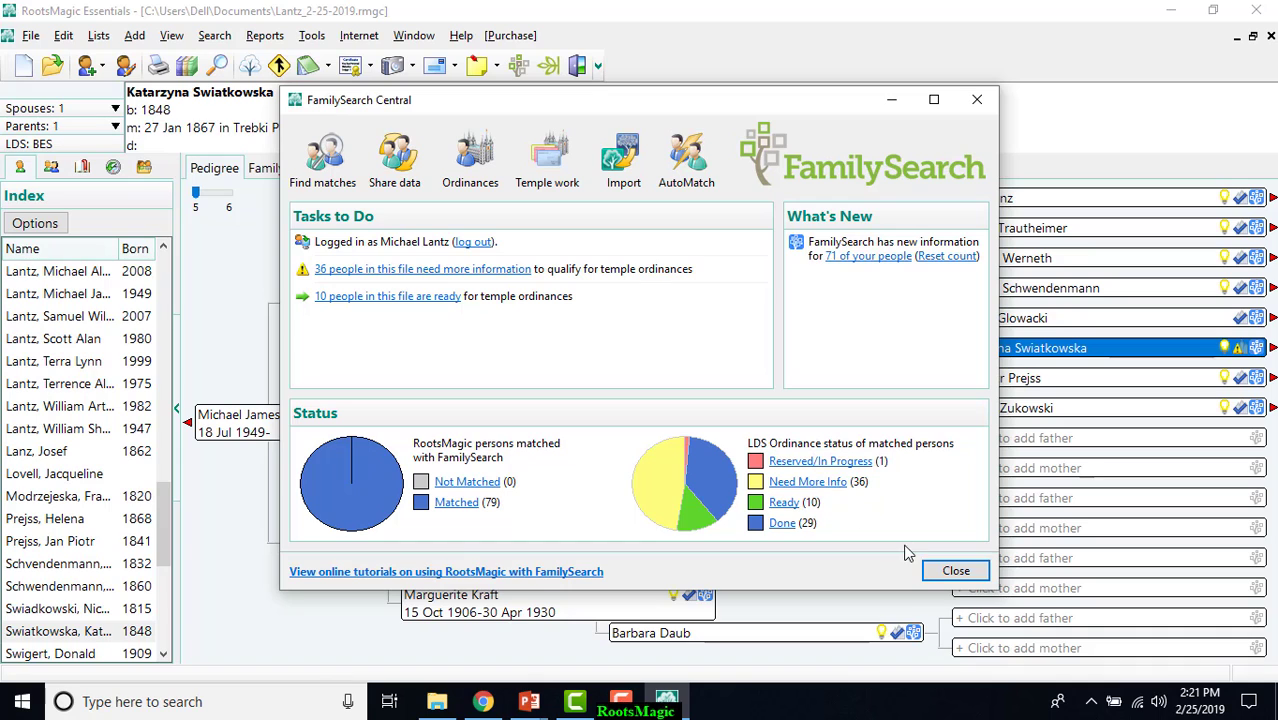
left_click(957, 572)
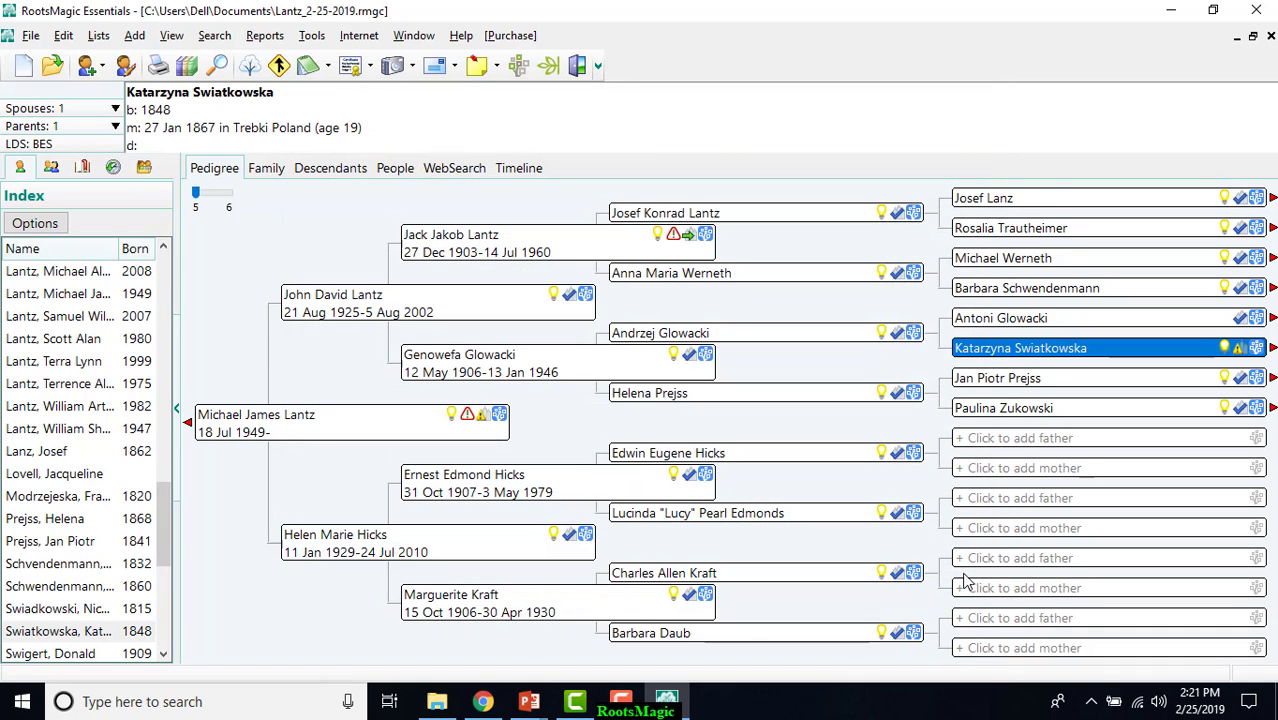
left_click(610, 703)
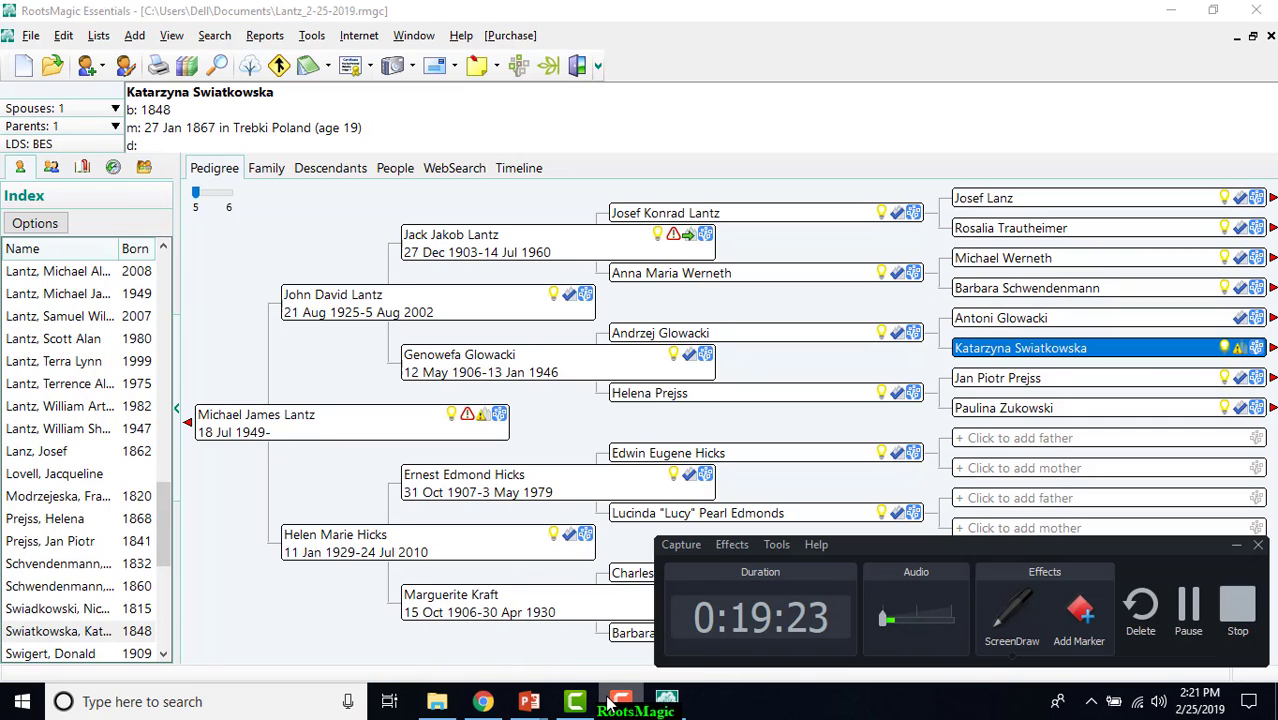